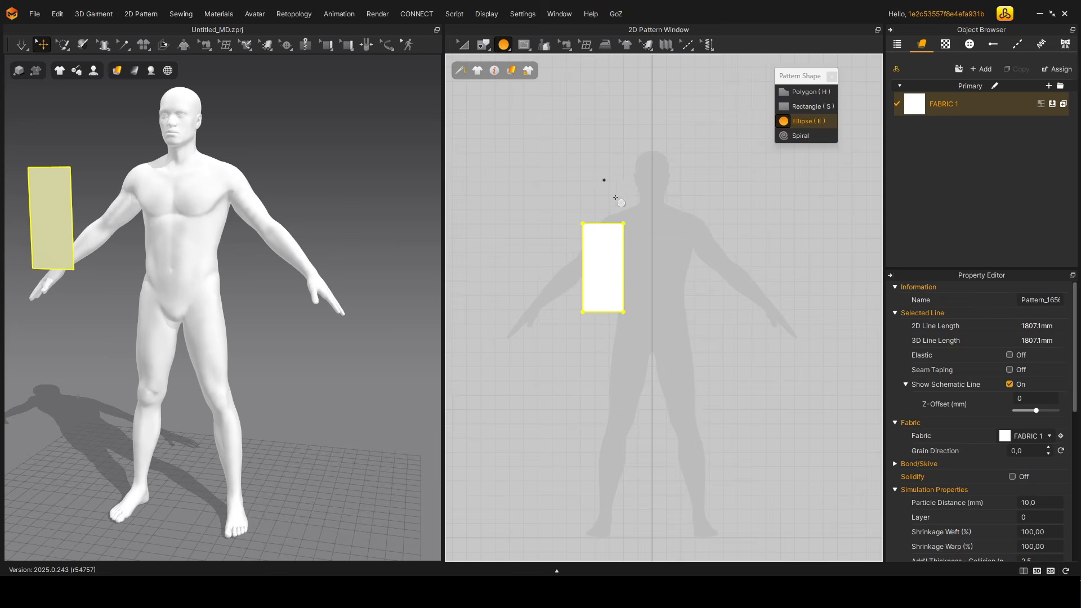
Draw a closed four-sided polygon pattern over the avatar silhouette's left chest, with an outline of about 1984 mm.
left_click(463, 47)
left_click(818, 93)
left_click(661, 250)
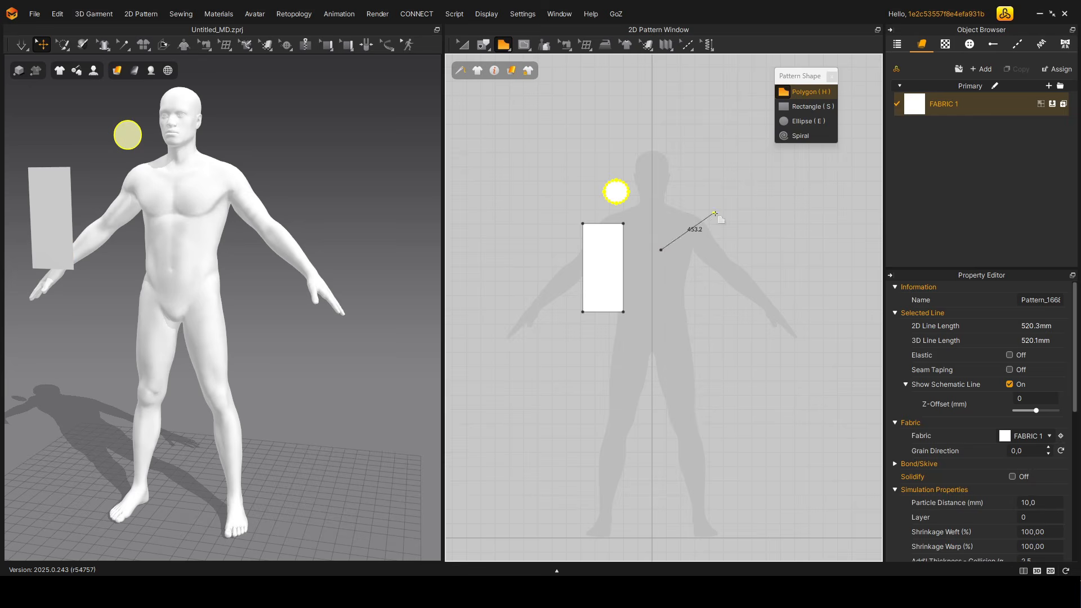
left_click(714, 213)
left_click(739, 293)
left_click(661, 304)
left_click(661, 249)
Draw a spiral pattern in the 2D pattern window with the Spiral tool.
left_click(462, 45)
left_click(826, 137)
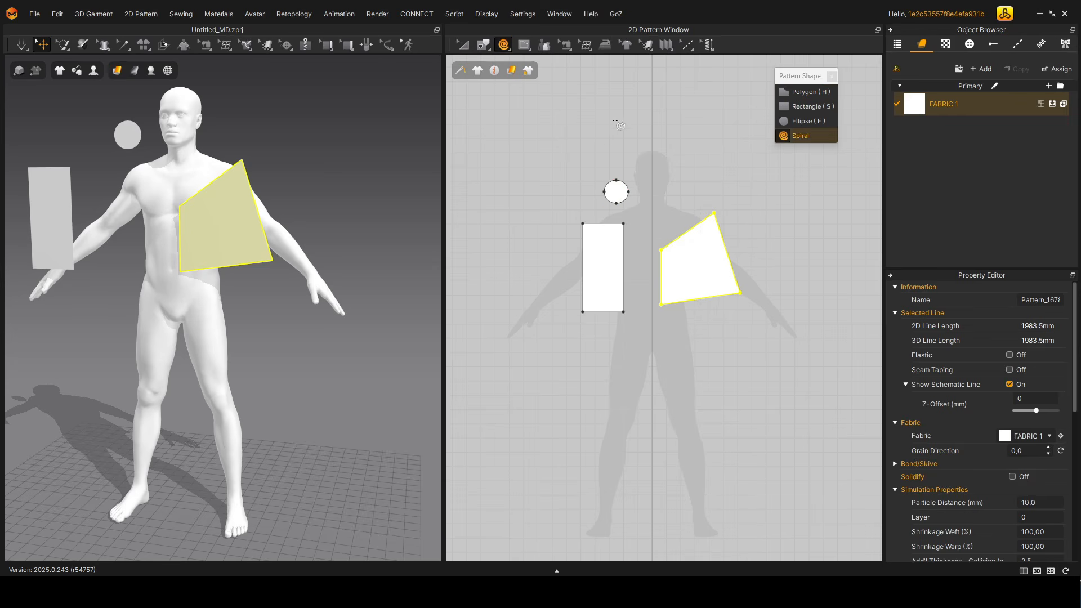
left_click(610, 116)
left_click(533, 384)
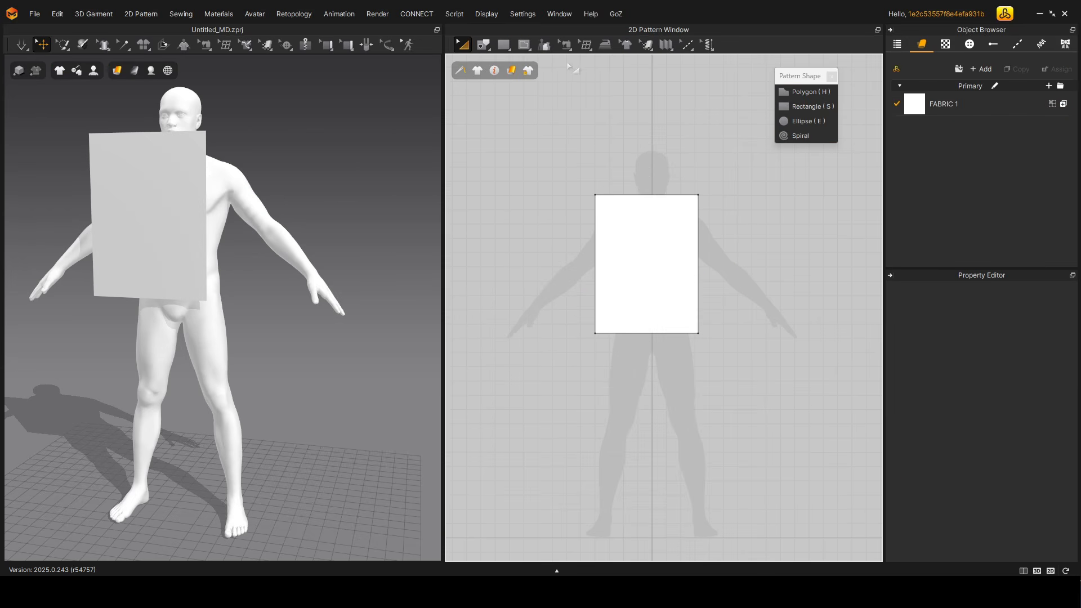
Float the internal shape tools as a palette and draw an internal rectangle in the panel's upper left, about 1073 mm in perimeter.
left_click(530, 45)
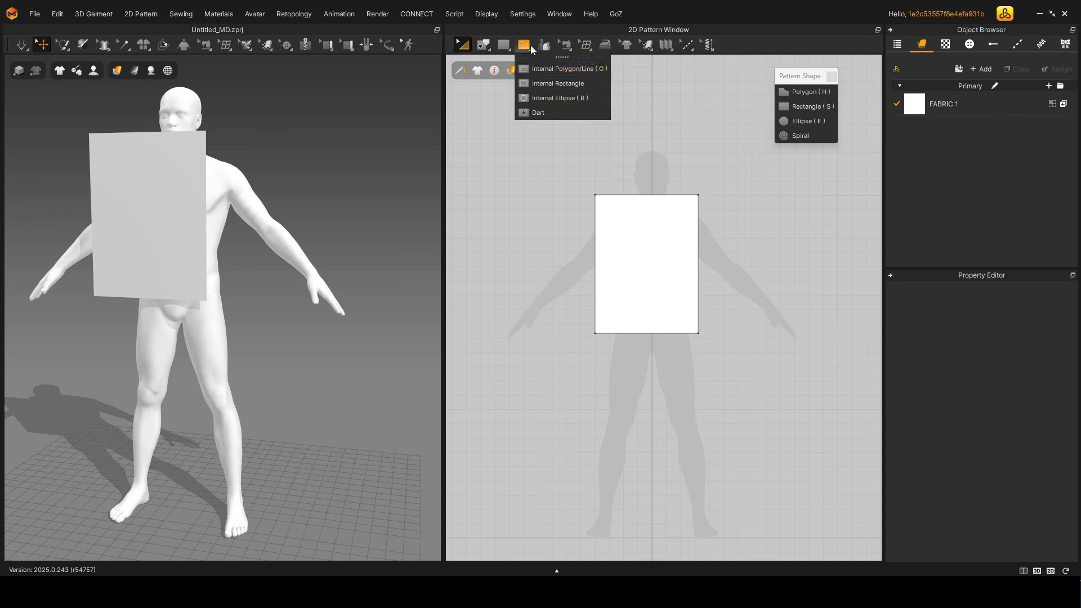
left_click(574, 58)
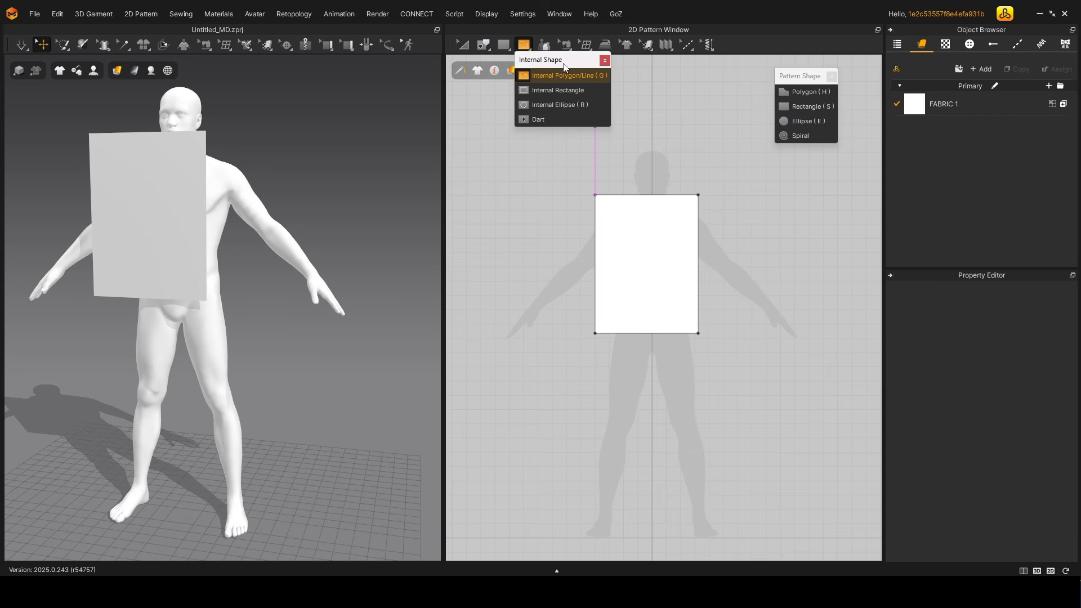
left_click_drag(565, 66, 789, 177)
left_click(783, 202)
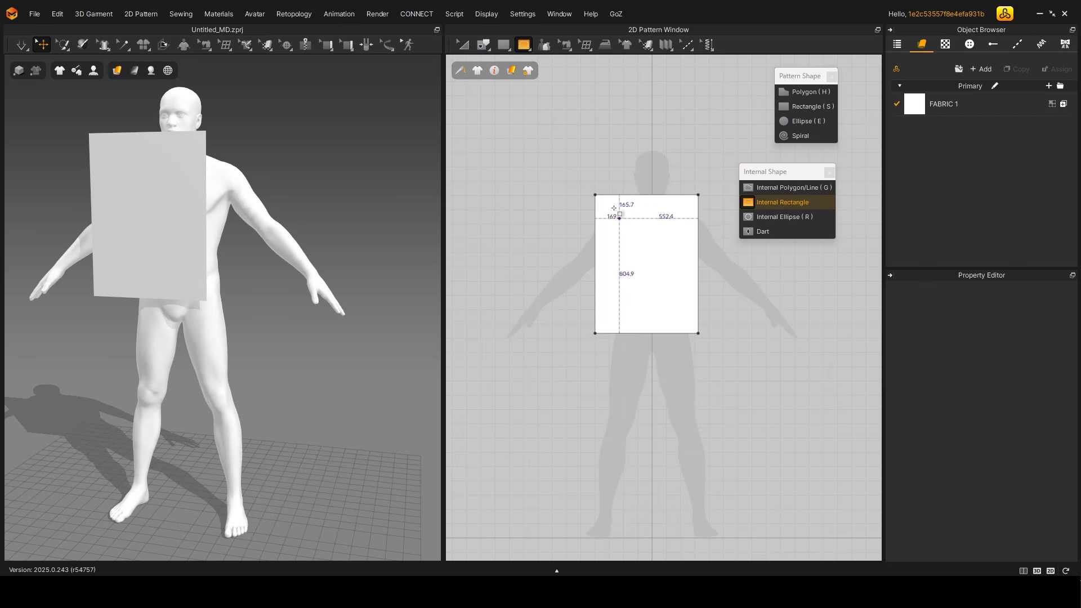
left_click_drag(611, 212, 645, 252)
Draw a closed, narrow triangle-like internal polygon beside the internal rectangle, about 1242 mm in perimeter.
scroll(657, 291, "down", 2)
left_click(754, 187)
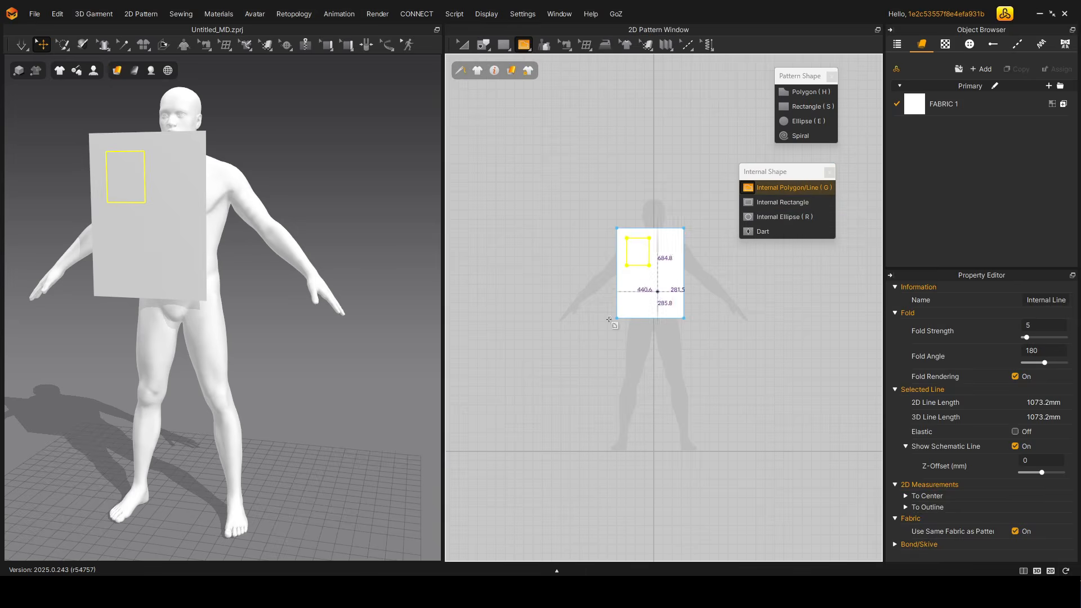
scroll(666, 278, "up", 3)
left_click(609, 296)
left_click(671, 289)
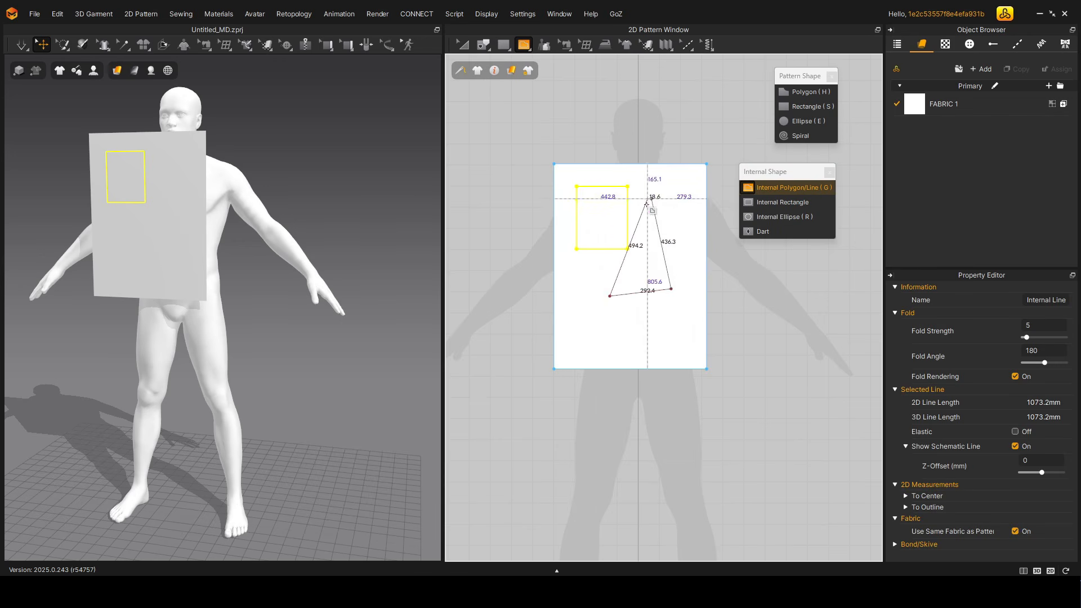
double_click(647, 199)
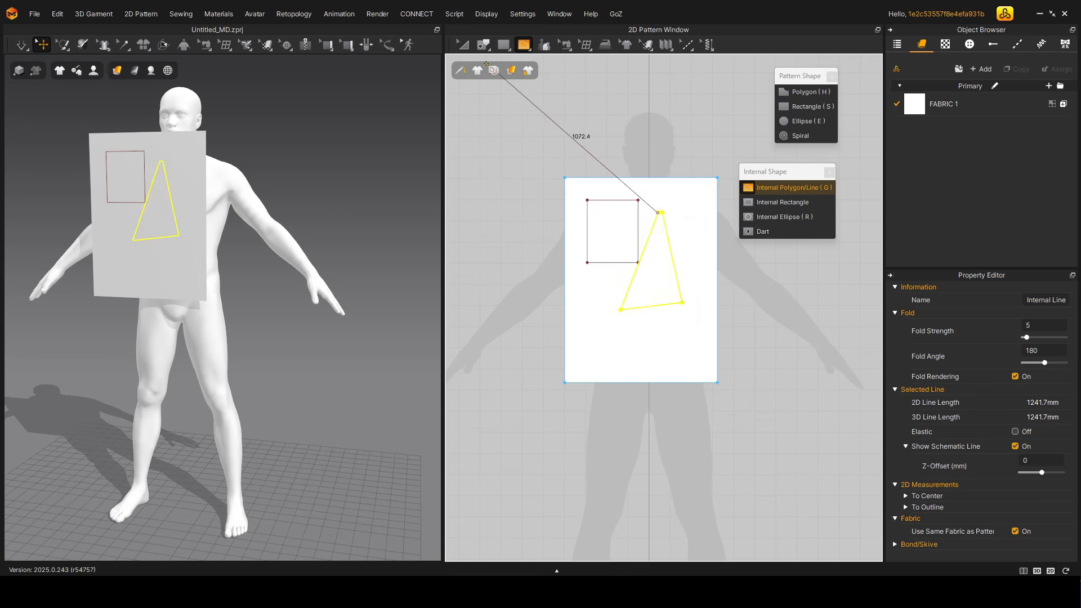
Convert the internal rectangle into a hole in the panel.
key("a")
left_click(623, 242)
right_click(623, 243)
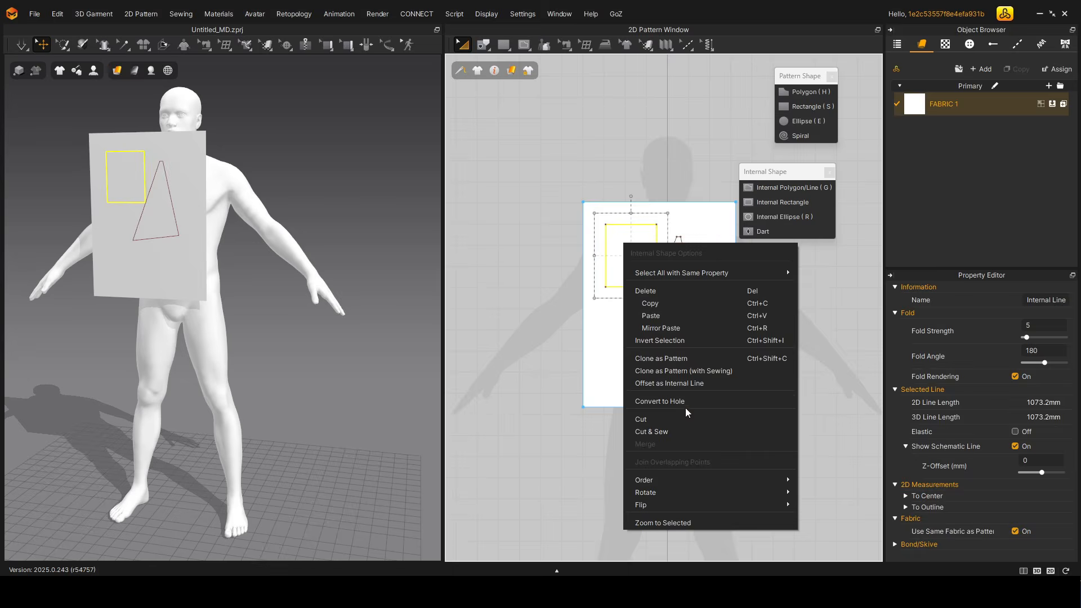
key("Escape")
right_click(643, 269)
left_click(713, 444)
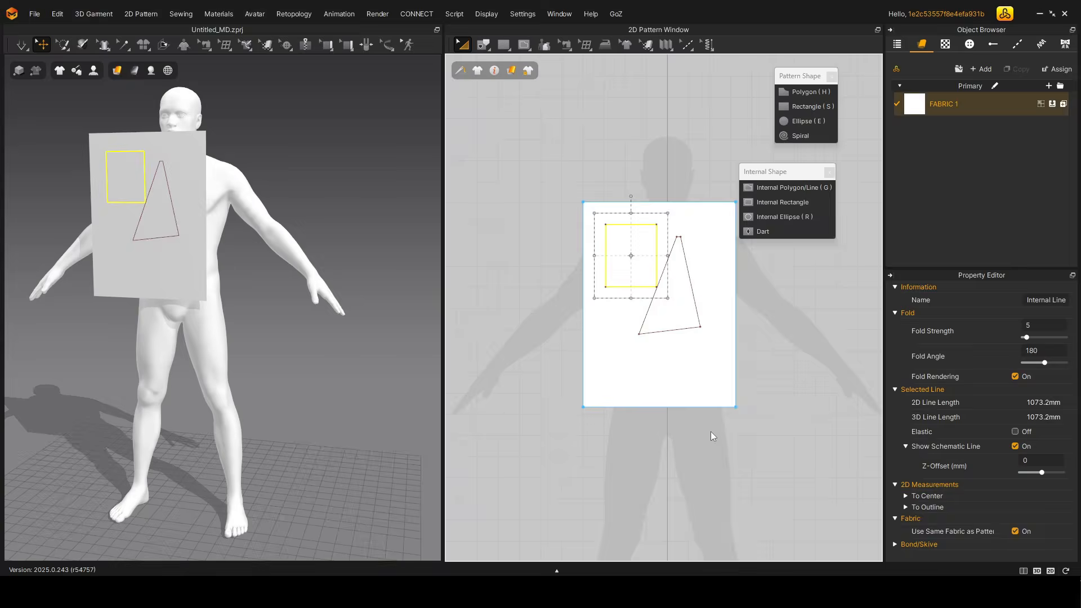
Cut and sew the triangle-like internal polygon, and move the cut piece away from the panel in 3D.
right_click(676, 325)
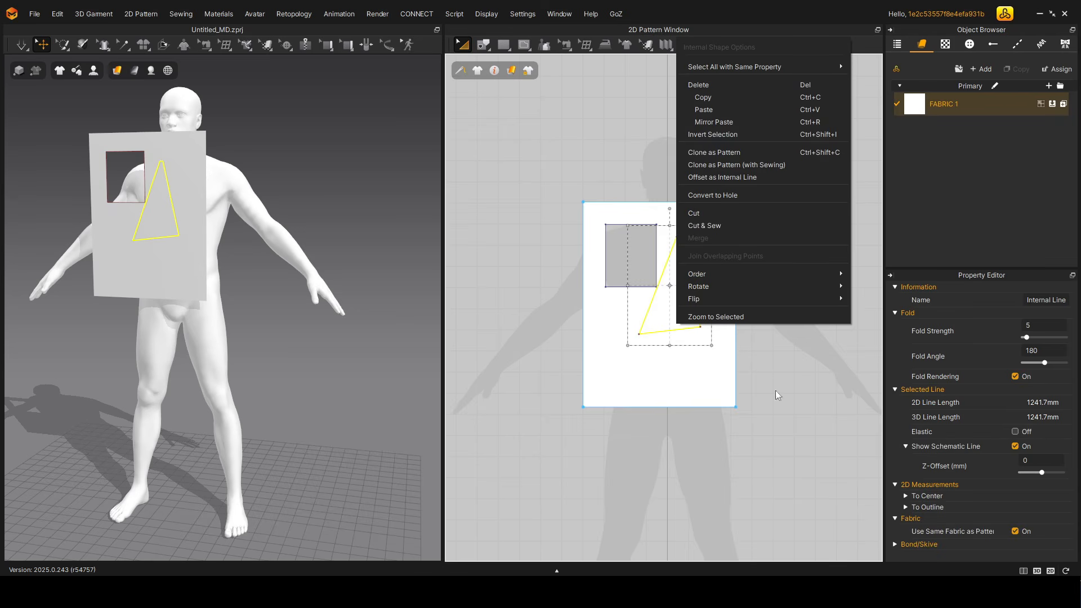
left_click(718, 222)
right_click_drag(254, 289, 285, 355)
left_click_drag(283, 357, 305, 341)
left_click_drag(264, 298, 245, 309)
left_click_drag(307, 251, 270, 277)
Move the cut triangular piece out of the panel to its right side in 2D and deselect it.
middle_click_drag(767, 374, 677, 354)
left_click_drag(591, 277, 724, 328)
left_click(580, 428)
Draw a diamond-shaped dart in the panel's lower left below the rectangular hole.
left_click(761, 232)
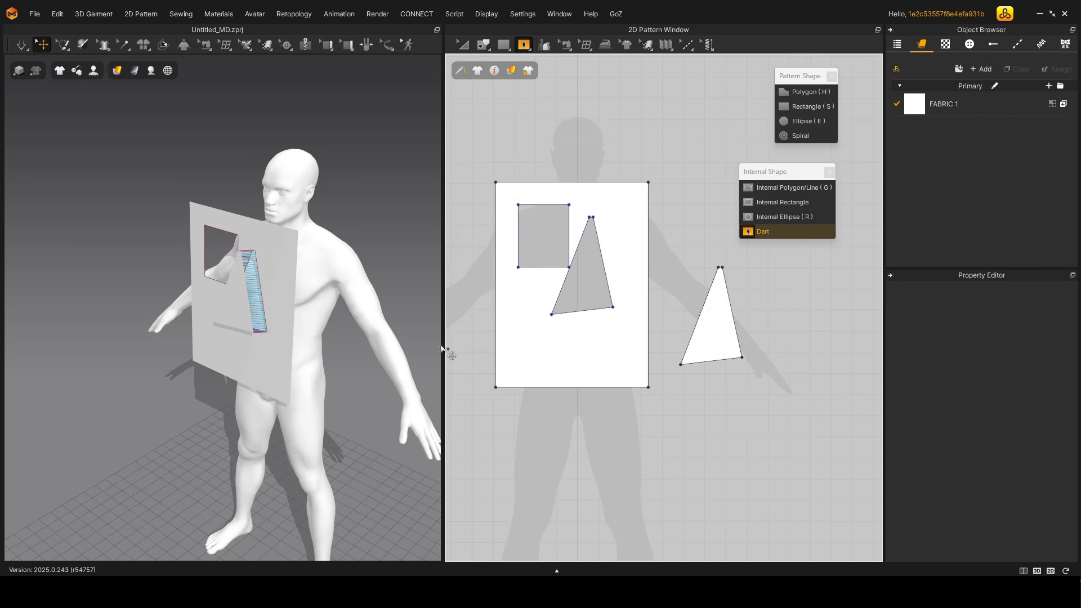
left_click_drag(531, 332, 542, 369)
left_click_drag(518, 262, 519, 263)
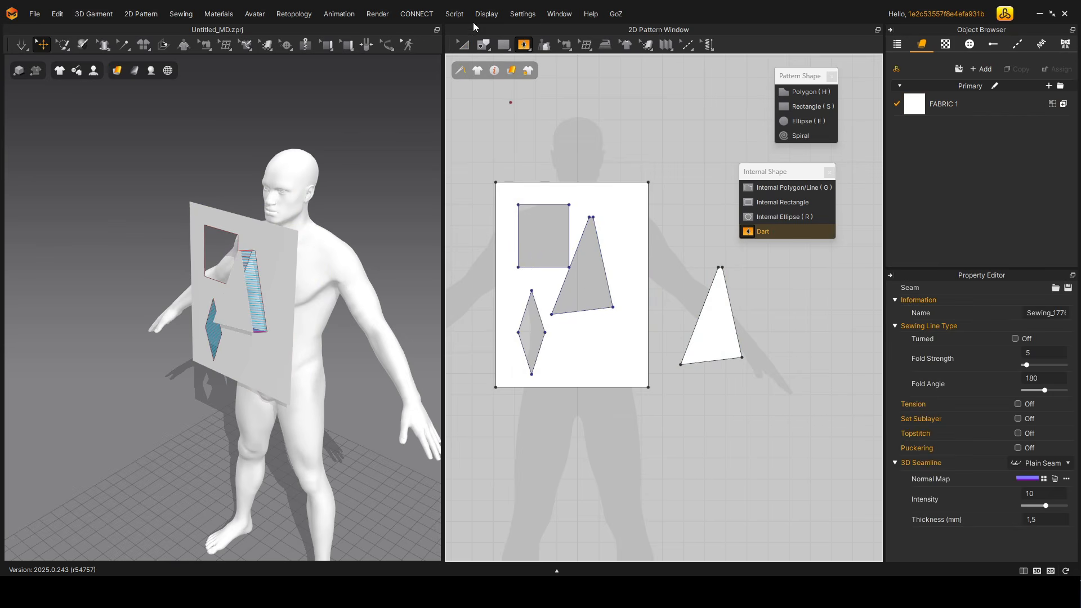
Select all the patterns in the 2D window and delete them.
key("a")
key("ctrl+a")
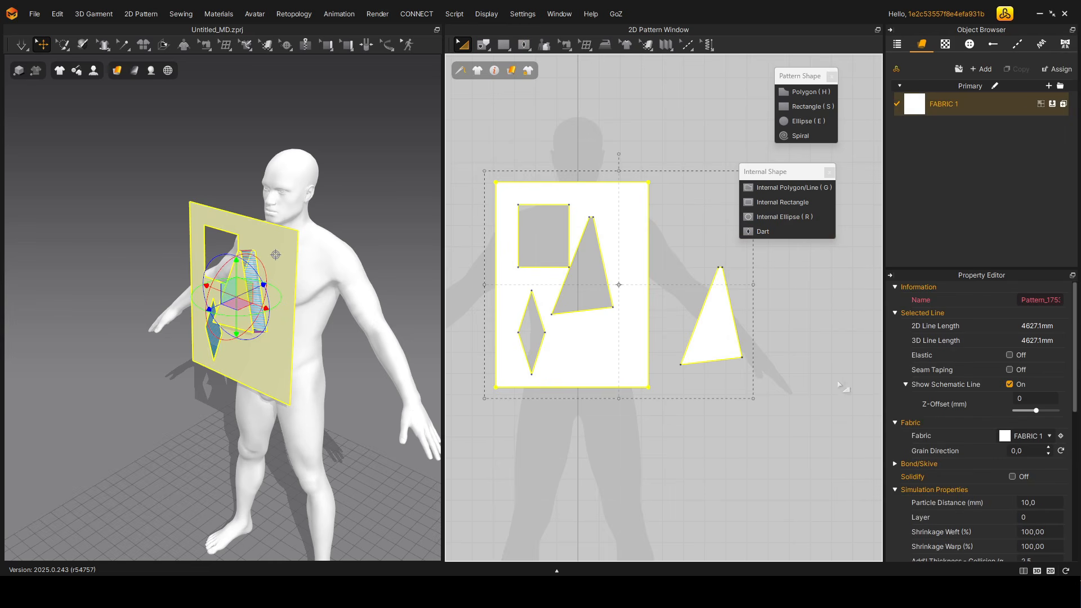
key("Delete")
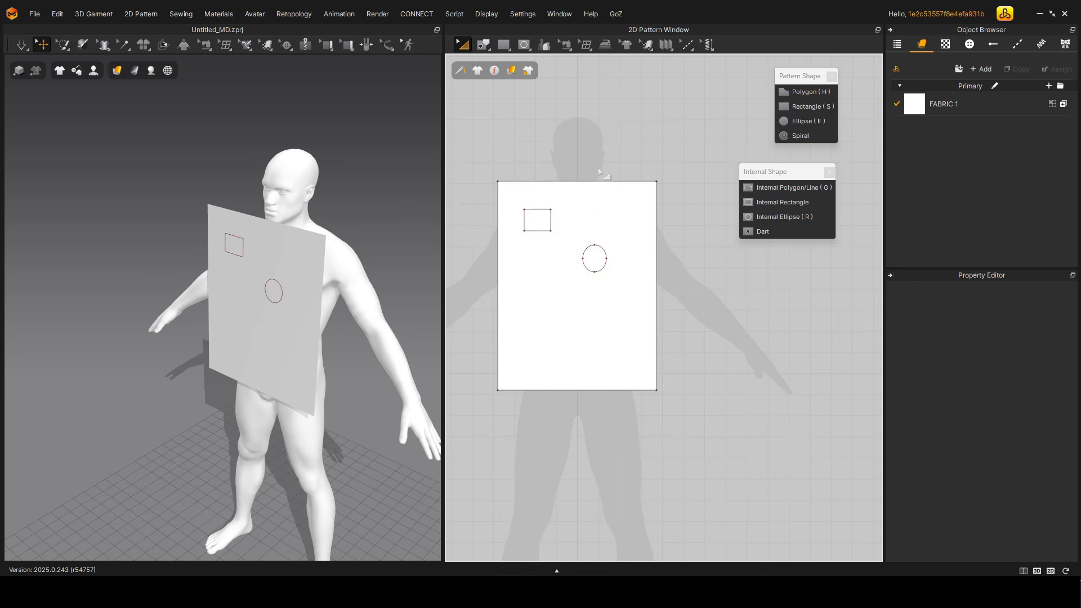
Select the internal rectangle, the internal ellipse and the outer panel one after another with the Transform Pattern tool.
left_click(553, 214)
left_click(605, 259)
left_click(654, 189)
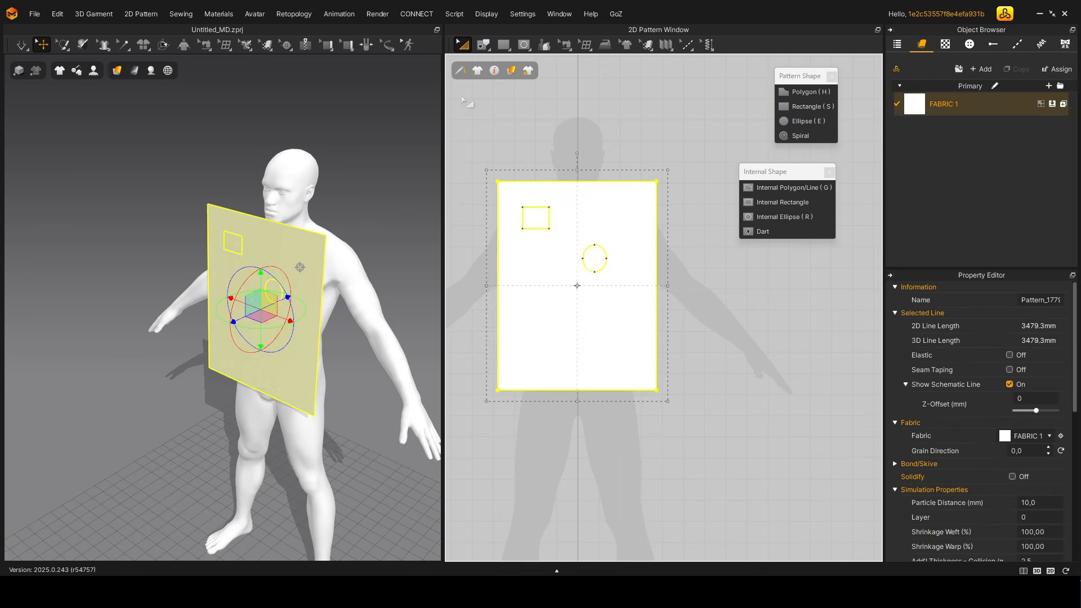
Float the pattern editing tools as a palette and activate the Edit Pattern tool.
left_click(483, 45)
left_click_drag(519, 64, 700, 103)
left_click(694, 118)
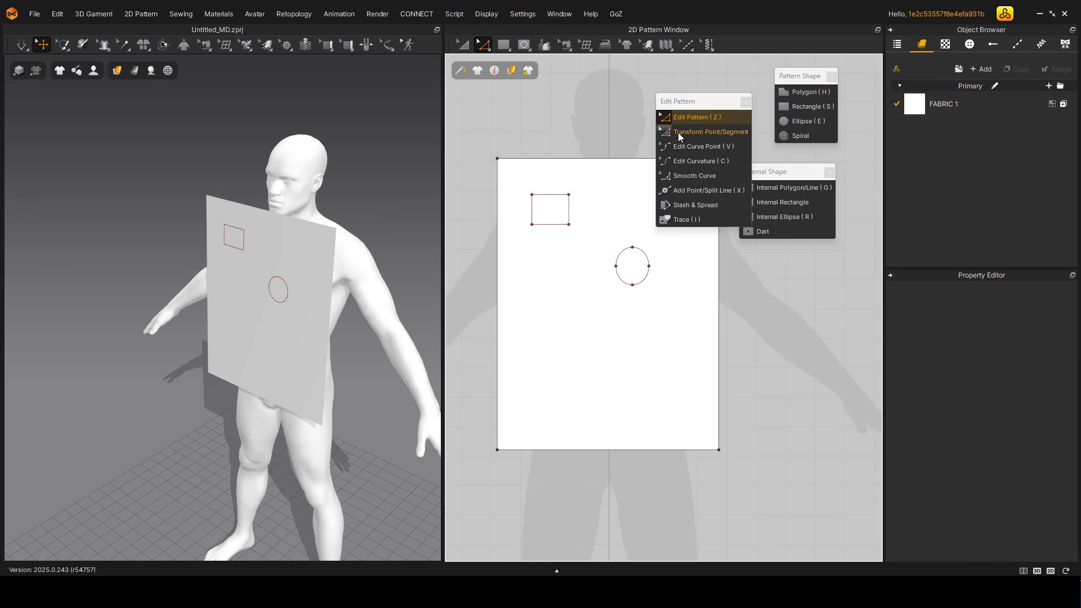
Reshape the panel by moving its upper-left corner and left edge outward and its lower-right corner inward.
left_click_drag(497, 159, 468, 159)
left_click(478, 156)
left_click(485, 318)
left_click_drag(494, 326, 479, 327)
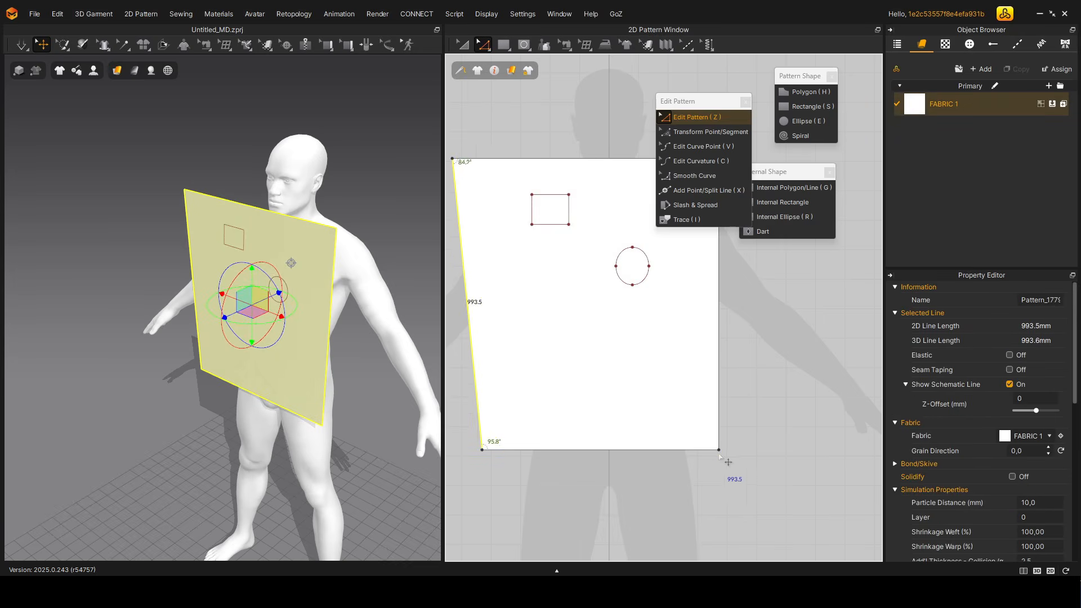
left_click_drag(719, 451, 711, 435)
Select the whole panel with its internal shapes and rotate it counterclockwise with the Transform Pattern tool.
left_click_drag(746, 488, 424, 138)
scroll(596, 301, "down", 4)
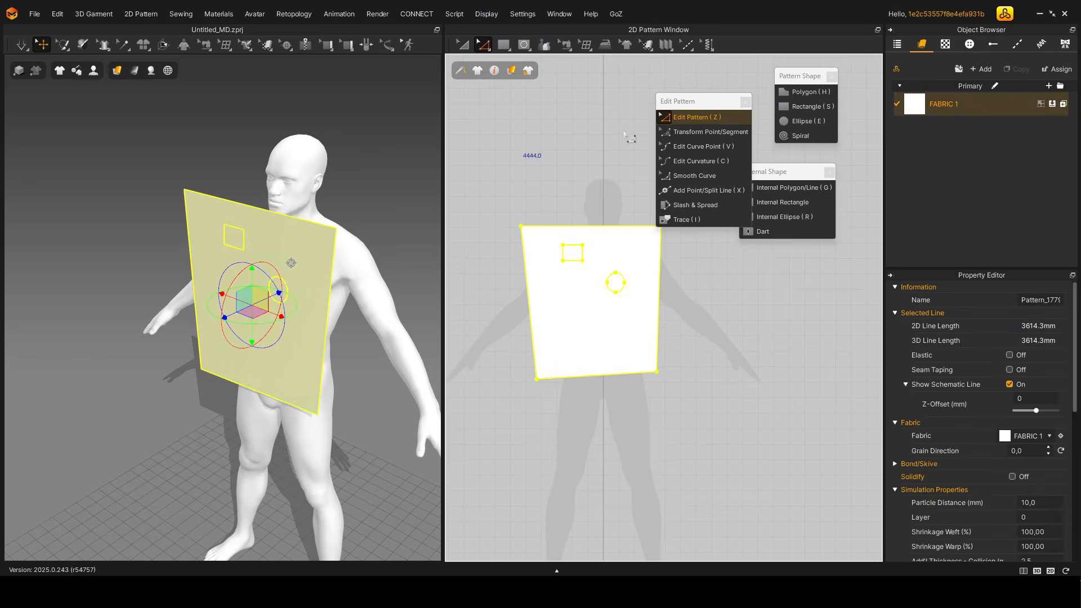
left_click(463, 44)
left_click_drag(592, 205, 500, 195)
left_click(524, 179)
Rotate only the panel's upper-right edge counterclockwise with the Transform Point/Segment tool, then deselect it.
scroll(650, 260, "up", 4)
left_click(634, 257)
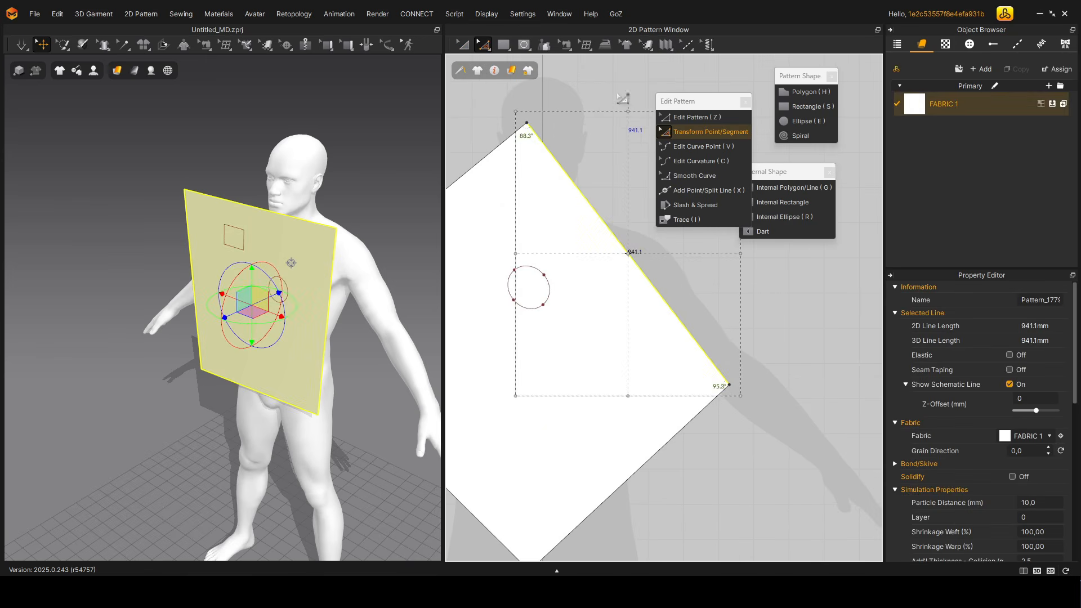
scroll(617, 96, "down", 4)
middle_click_drag(633, 98, 596, 176)
left_click_drag(565, 157, 559, 161)
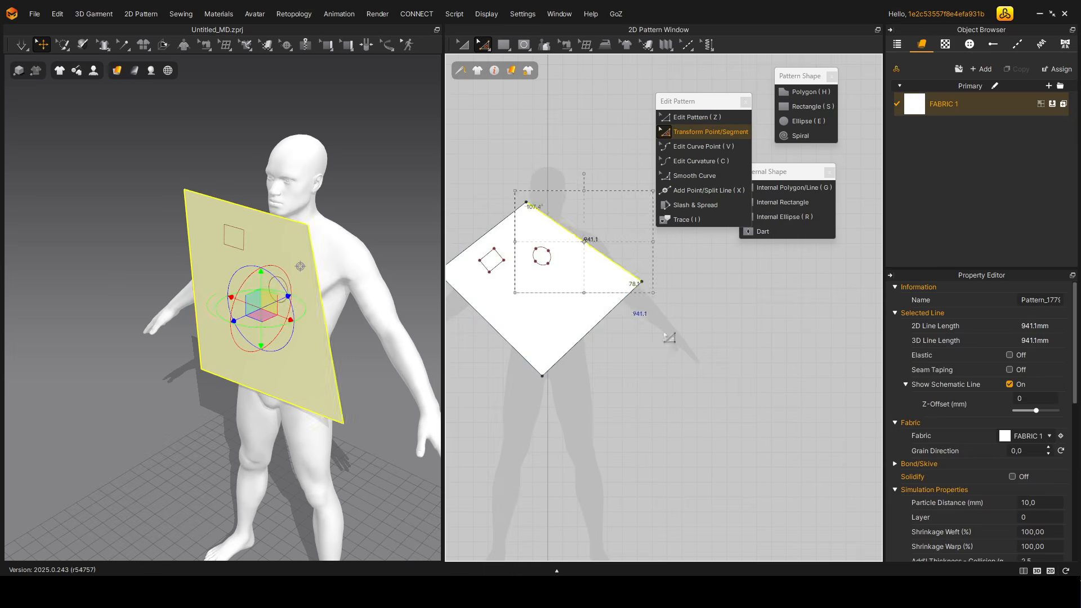
left_click(705, 354)
Add a curve point to the panel's lower-right edge with Edit Curve Point and pull it deep into the panel.
scroll(677, 335, "down", 2)
middle_click_drag(677, 334, 712, 336)
left_click(723, 152)
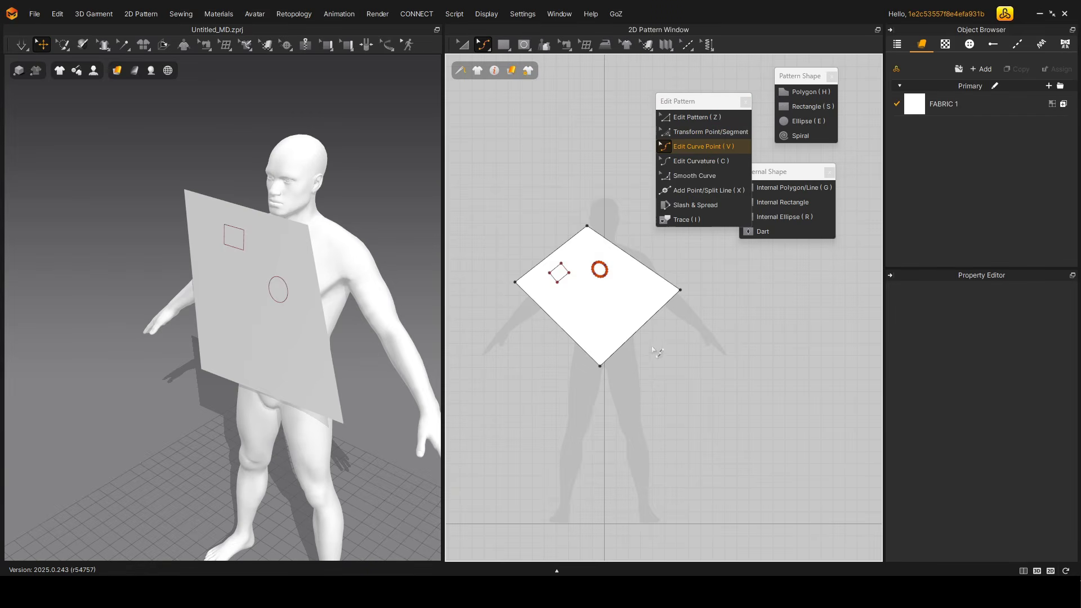
scroll(626, 344, "up", 6)
left_click(570, 384)
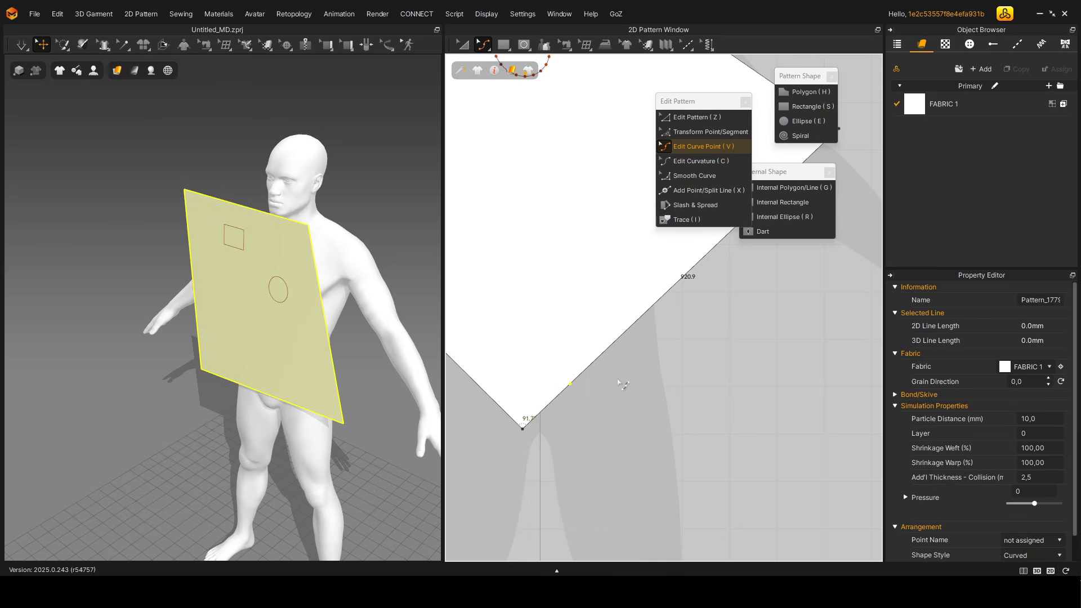
left_click_drag(570, 384, 496, 153)
Add more curve points along the curved lower-right edge and shift them to form a wavy outline.
scroll(518, 208, "down", 3)
middle_click_drag(554, 287, 573, 347)
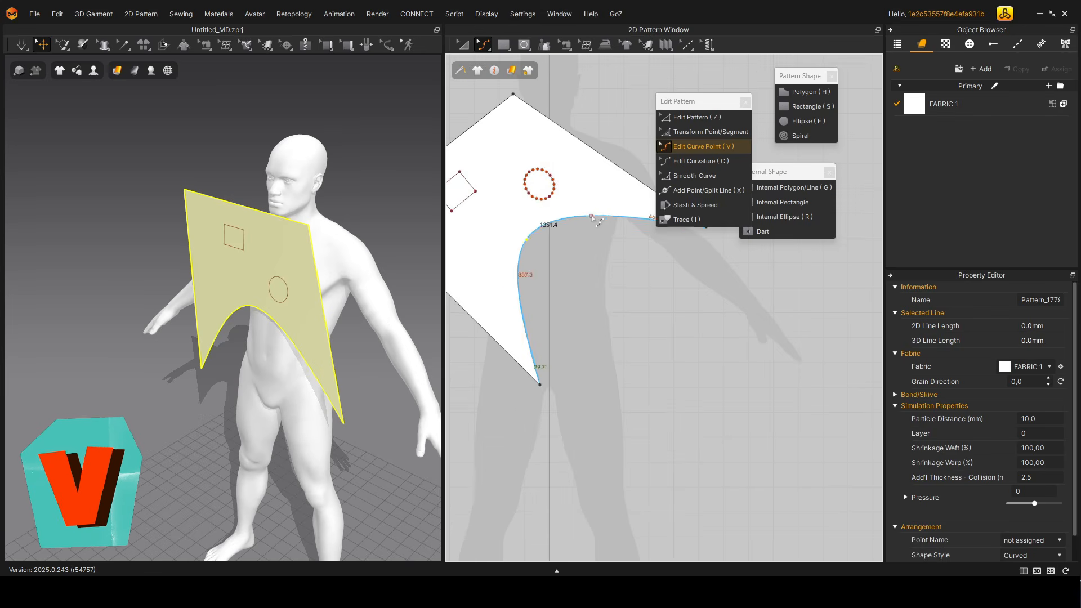
left_click_drag(589, 215, 592, 252)
left_click(495, 289)
left_click_drag(509, 280, 528, 304)
Bend the panel's straight lower-left edge outward into an arc with the Edit Curvature tool.
middle_click_drag(528, 305, 639, 352)
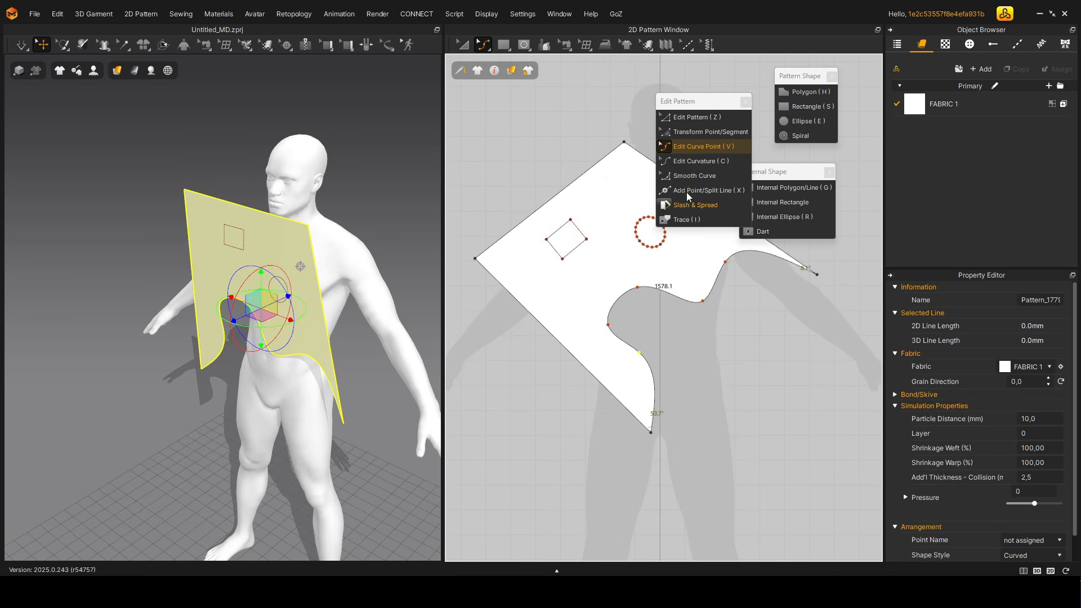
left_click(691, 162)
left_click_drag(547, 333, 522, 366)
left_click(524, 344)
Round off the panel's top corner with the Smooth Curve tool and smooth the resulting arc again.
middle_click_drag(595, 273, 614, 258)
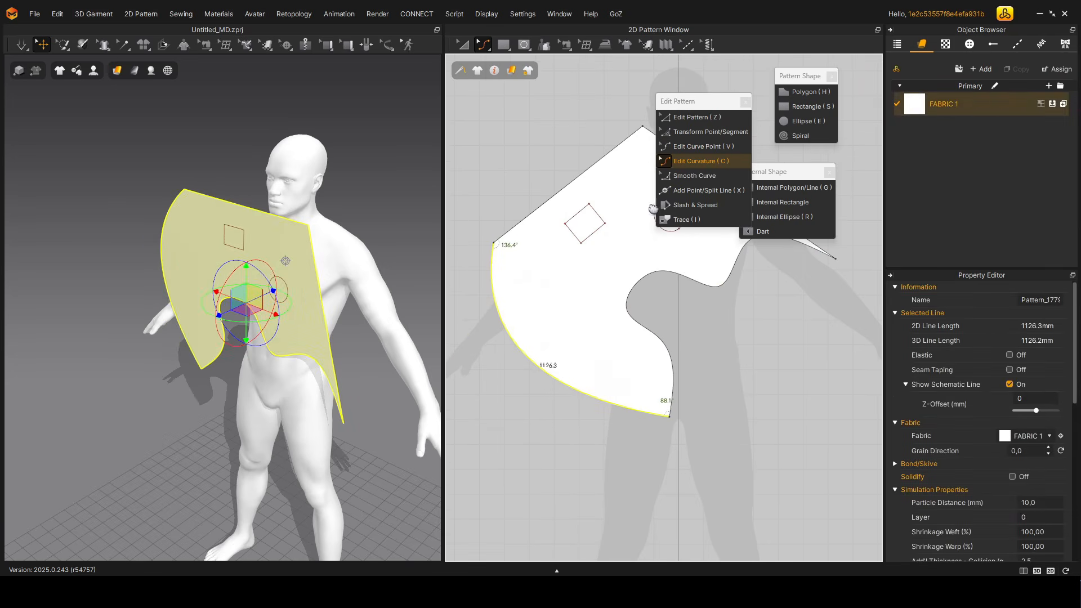
left_click(693, 175)
scroll(694, 171, "up", 5)
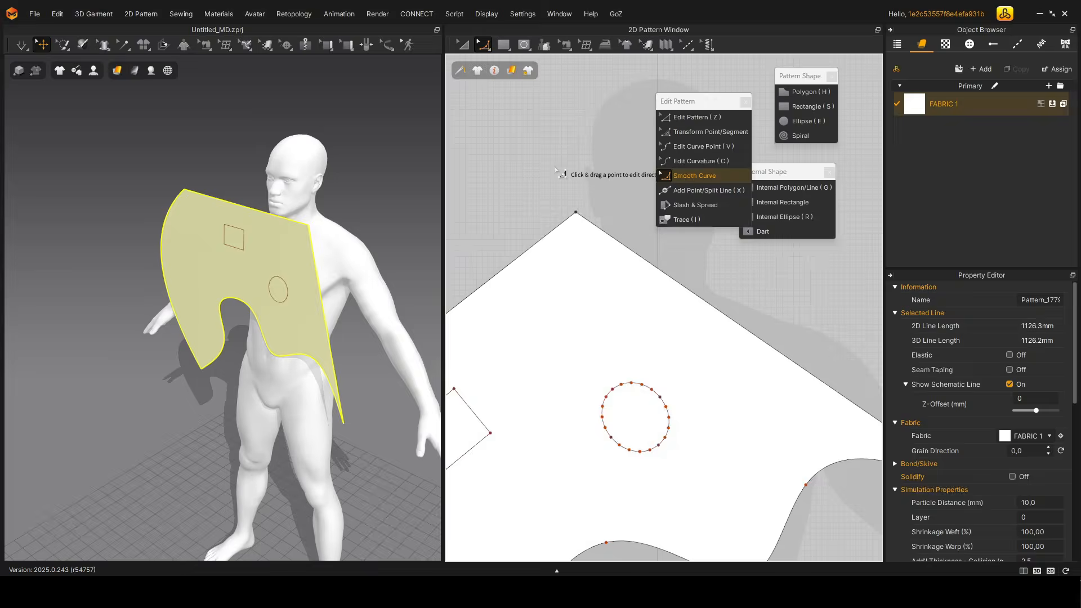
left_click(515, 260)
left_click(634, 252)
left_click(590, 231)
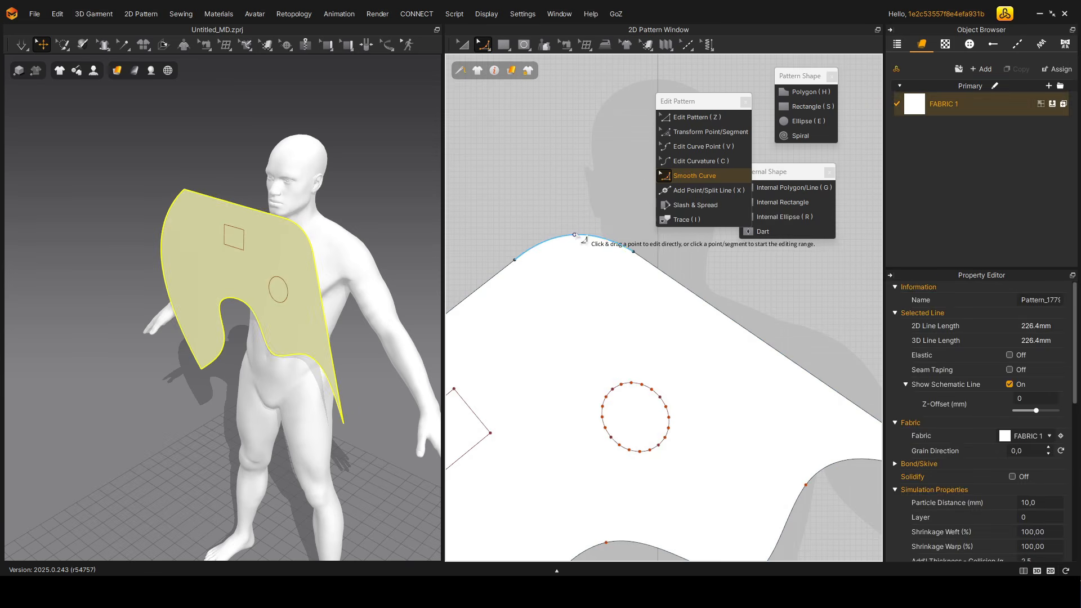
left_click(577, 224)
left_click_drag(576, 221, 576, 221)
left_click(589, 197)
Add several points along the panel's upper-left edge with the Add Point/Split Line tool.
left_click(723, 191)
scroll(647, 276, "down", 5)
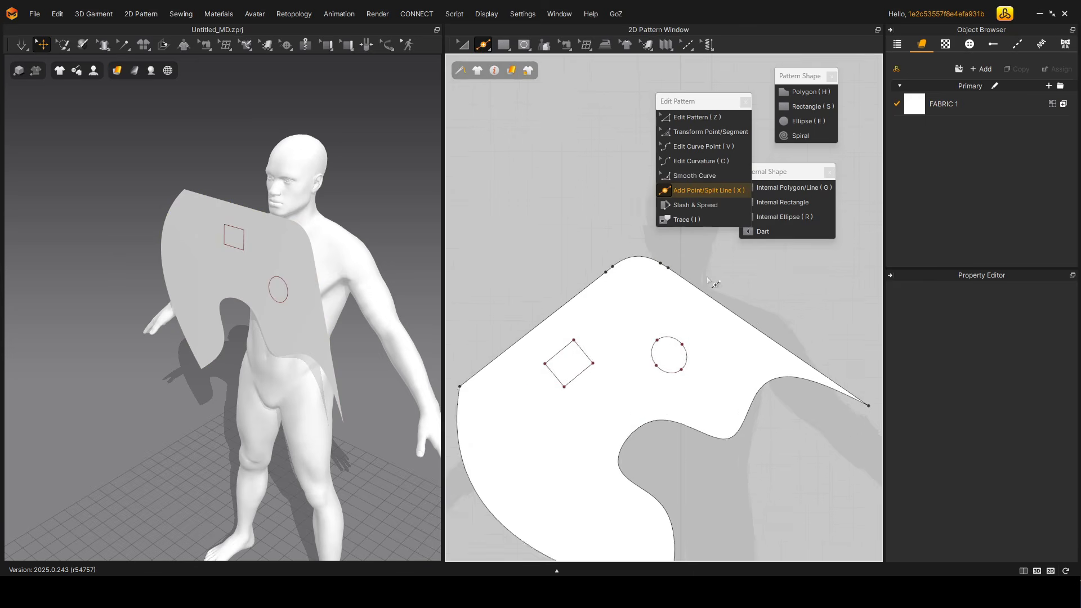
left_click(587, 317)
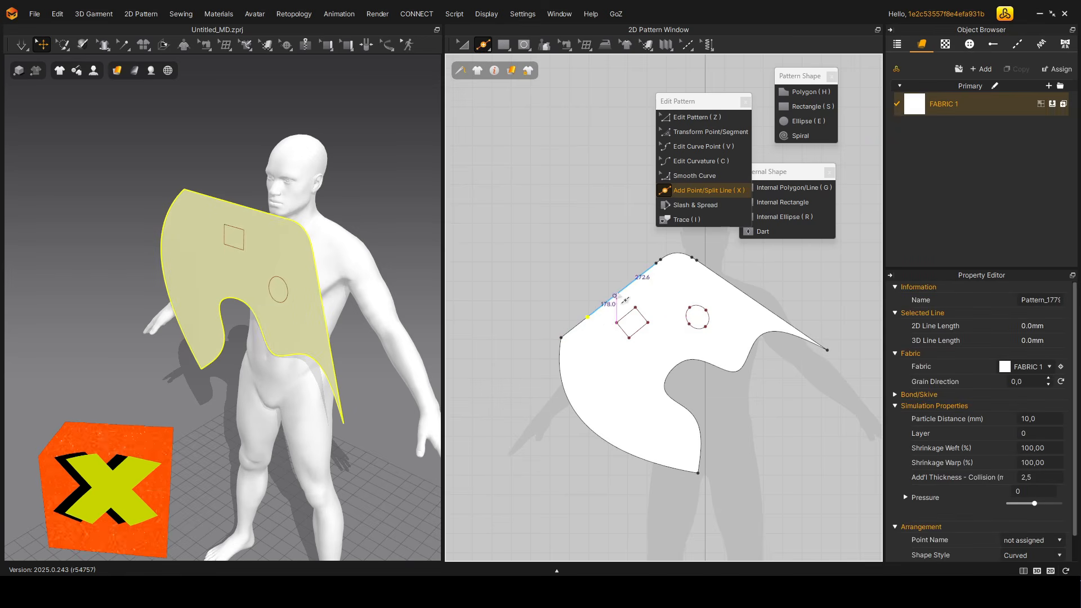
left_click(643, 274)
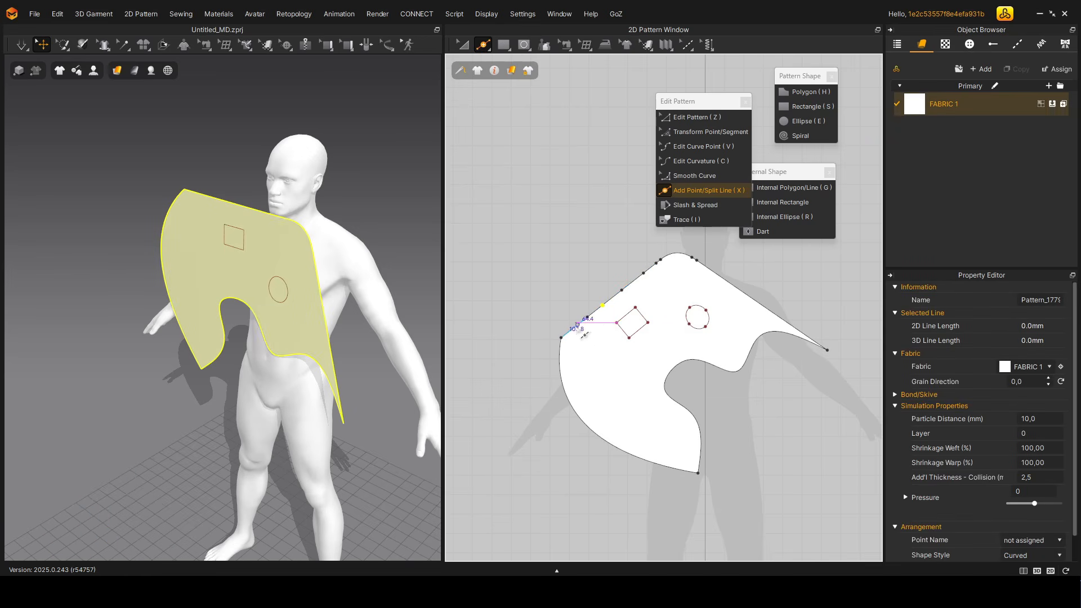
Split the lowest segment of the upper-left edge uniformly into 5 segments and switch back to the Edit Pattern tool.
right_click(583, 333)
left_click(484, 234)
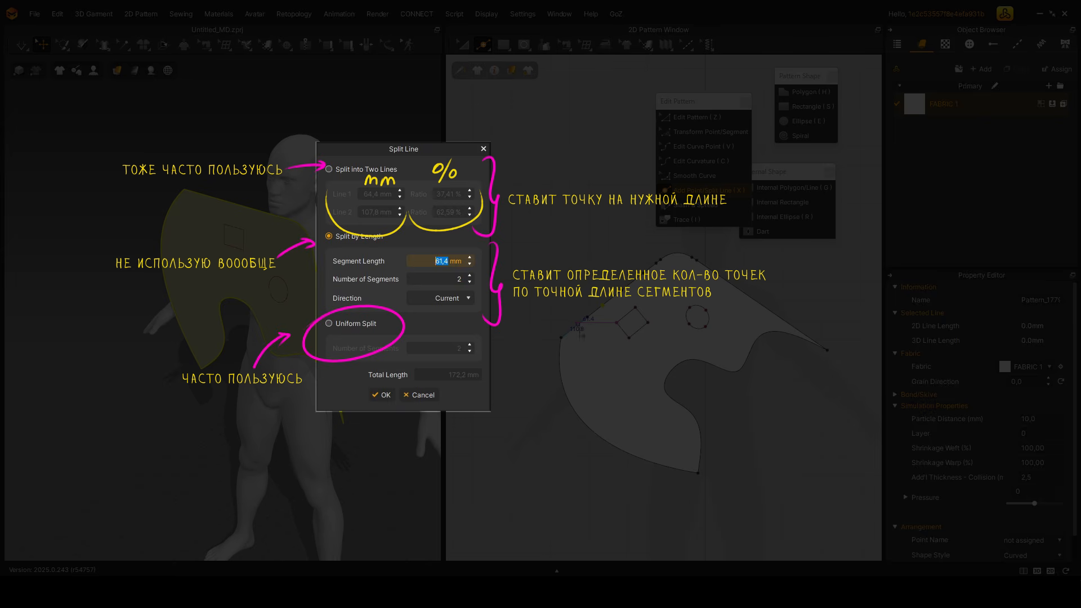
left_click(363, 347)
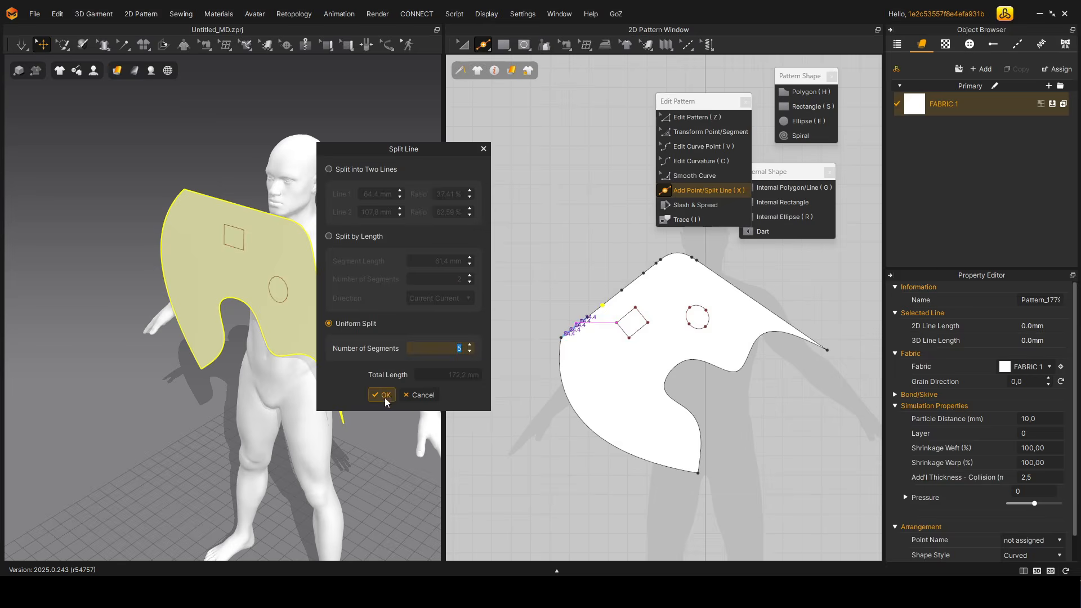
left_click(383, 395)
scroll(567, 321, "up", 5)
key("z")
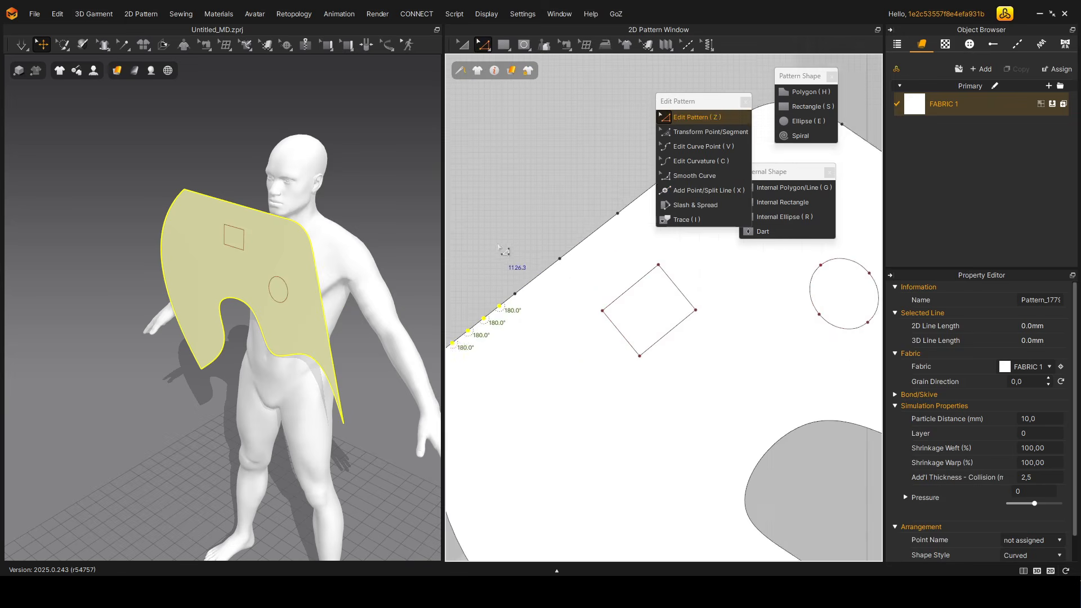
Pull several points of the panel's upper-left edge outward and inward with the Edit Pattern tool to form jagged spikes.
left_click_drag(593, 329, 548, 269)
left_click_drag(624, 304, 618, 253)
left_click_drag(577, 341, 544, 404)
left_click(482, 327)
Activate the Slash & Spread and Trace tools in turn, and close the floating Edit Pattern palette.
left_click(695, 204)
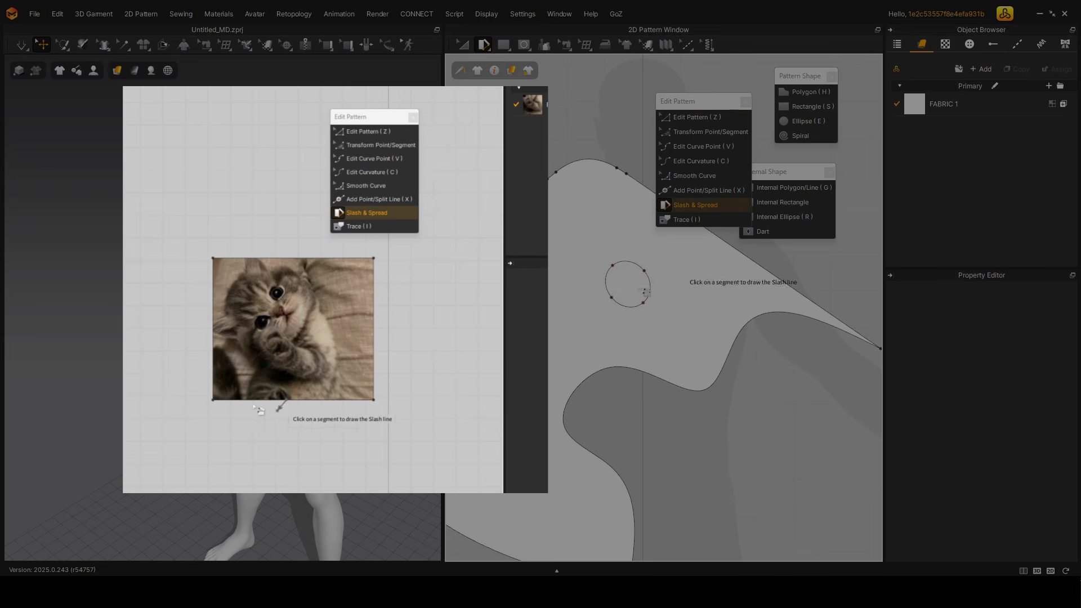
middle_click_drag(557, 328, 601, 255)
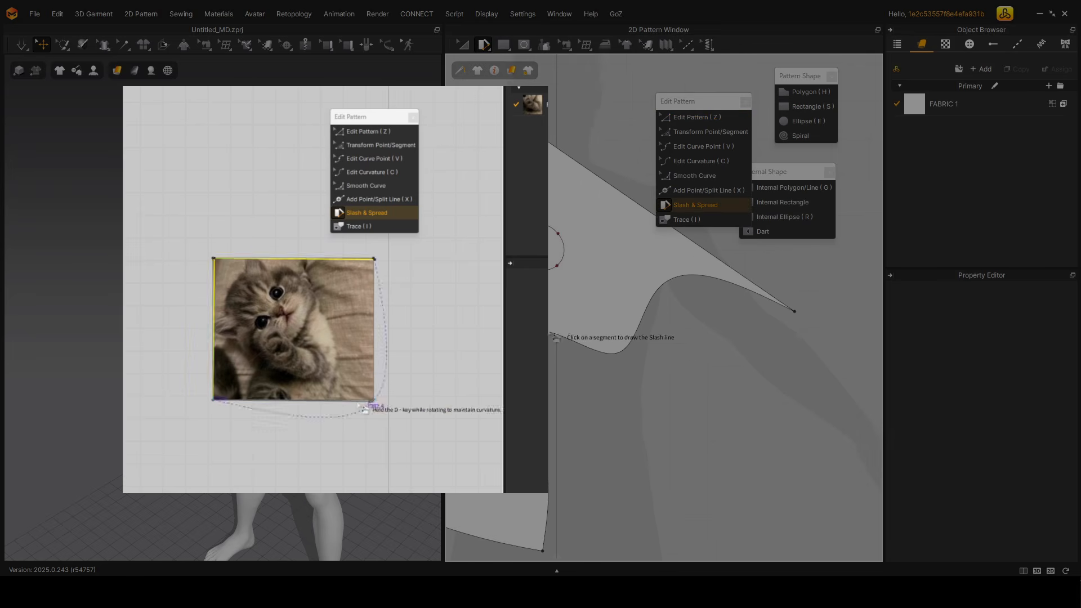
middle_click_drag(610, 186, 538, 256)
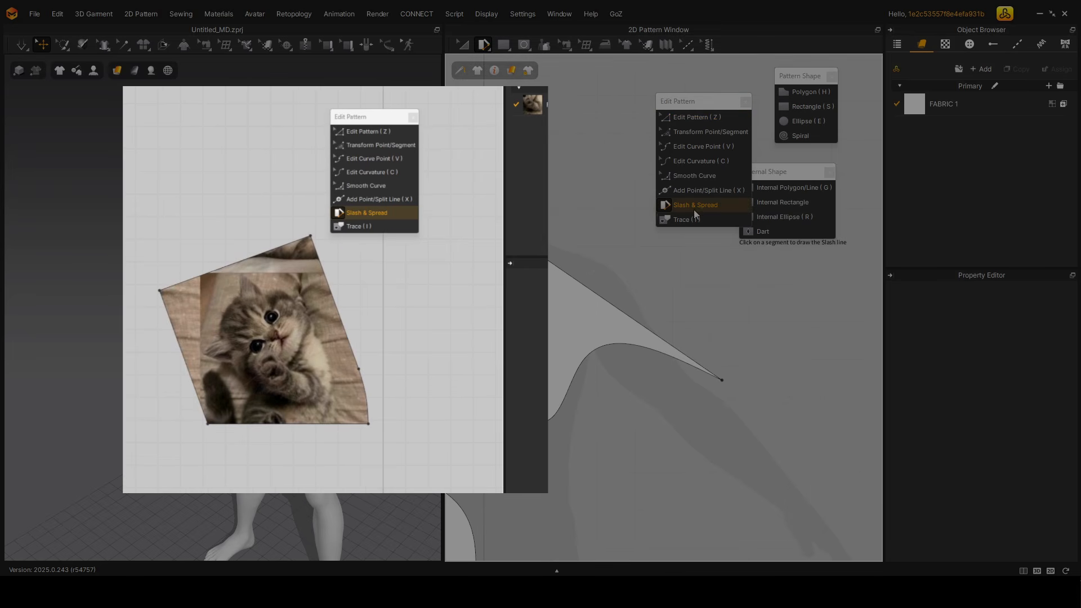
left_click(686, 219)
left_click(745, 101)
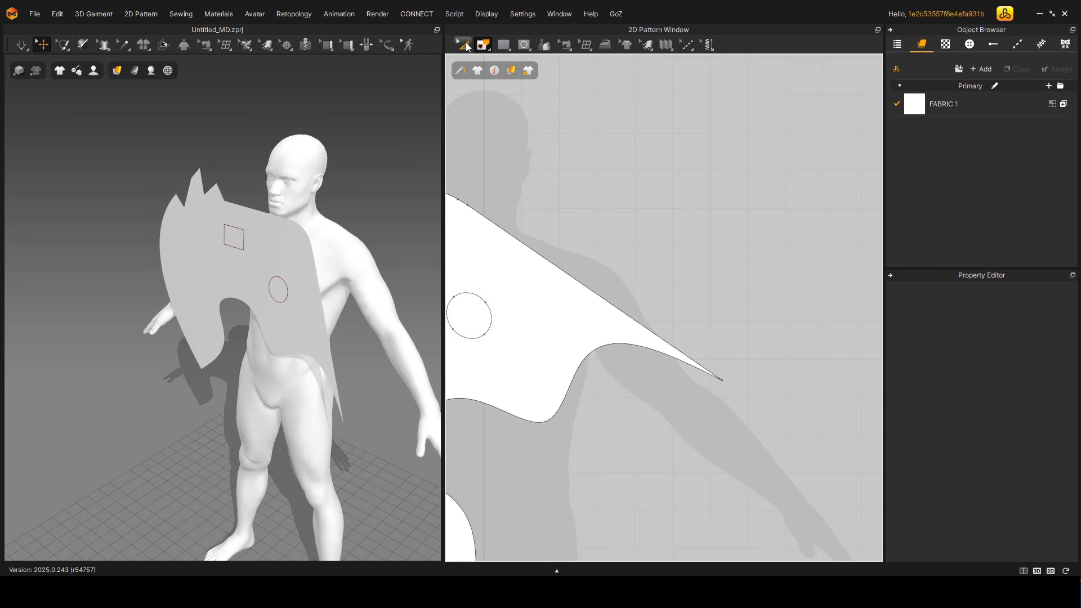
Switch to the Transform Pattern tool, dismissing the Auto Fitting dialog, and detach the 2D Sewing tools as a floating palette.
left_click(467, 46)
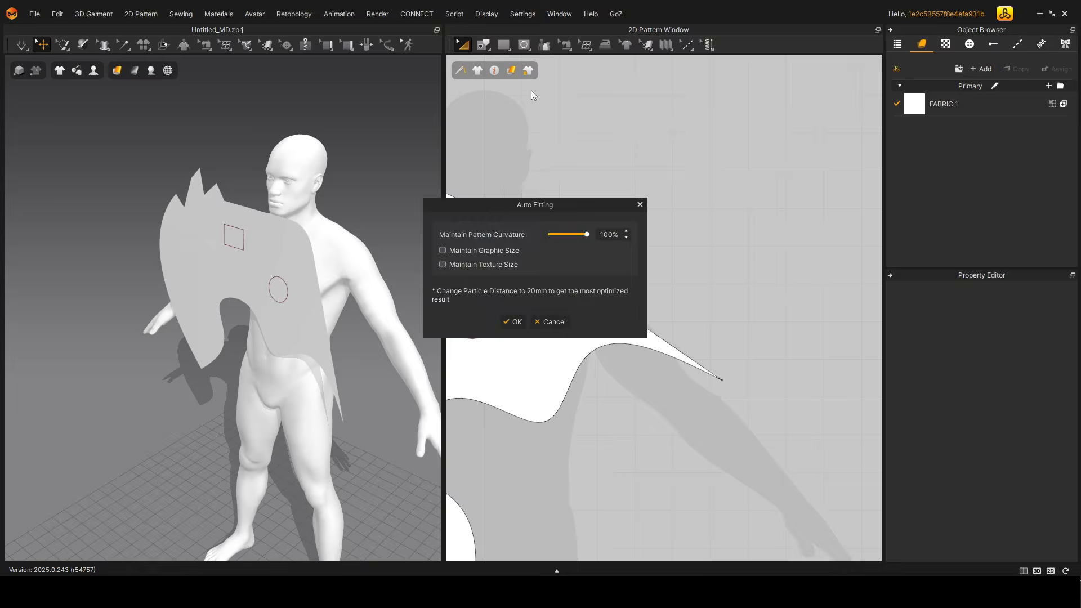
left_click(640, 204)
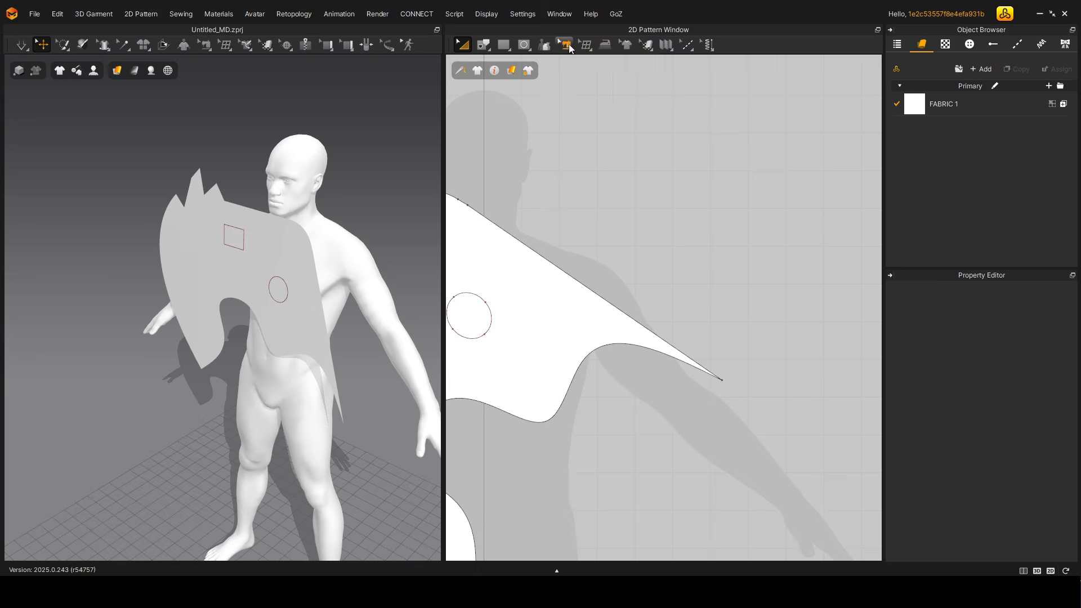
mouse_move(566, 46)
left_click(595, 68)
middle_click_drag(473, 248, 614, 227)
scroll(614, 226, "down", 2)
scroll(614, 227, "down", 4)
left_click(596, 59)
left_click_drag(592, 57, 764, 90)
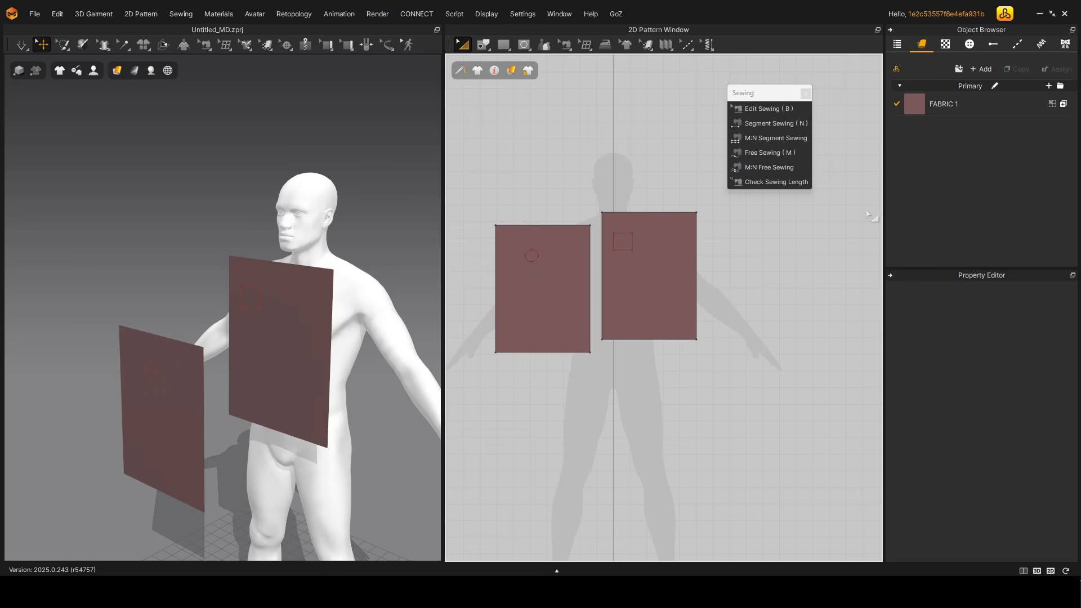
Sew the facing vertical edges of the two rectangular panels together with the Segment Sewing tool.
left_click(795, 106)
left_click(795, 122)
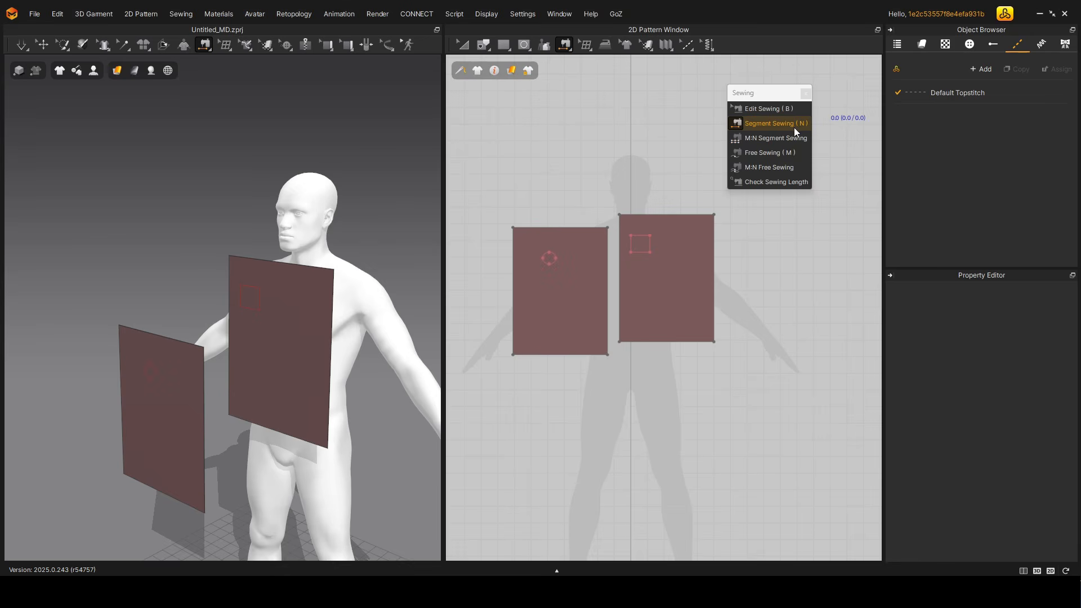
middle_click_drag(814, 217, 766, 236)
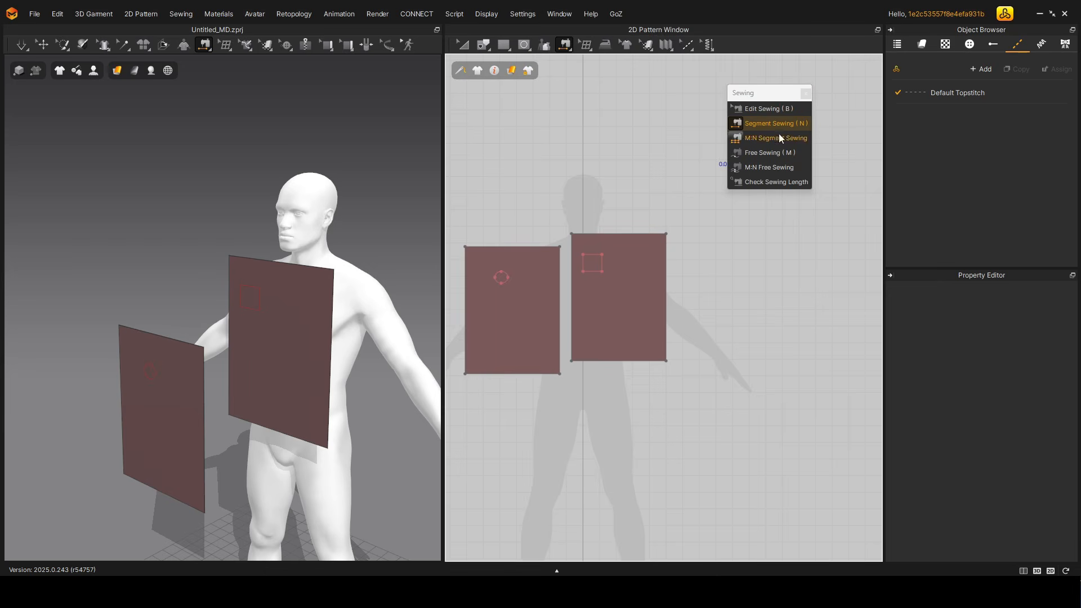
key("n")
left_click(560, 292)
left_click(571, 274)
scroll(581, 263, "up", 3)
Try Segment Sewing between the left panel's top edge, the right panel's outer edges and the sides of its internal rectangle.
left_click(586, 263)
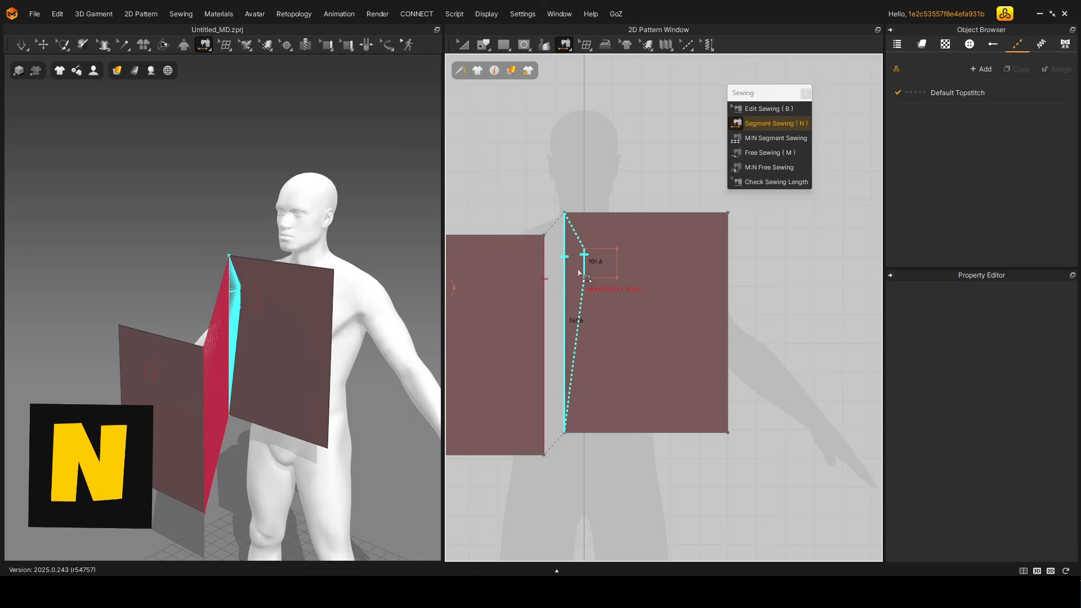
middle_click_drag(555, 247, 621, 259)
left_click(515, 249)
left_click(663, 260)
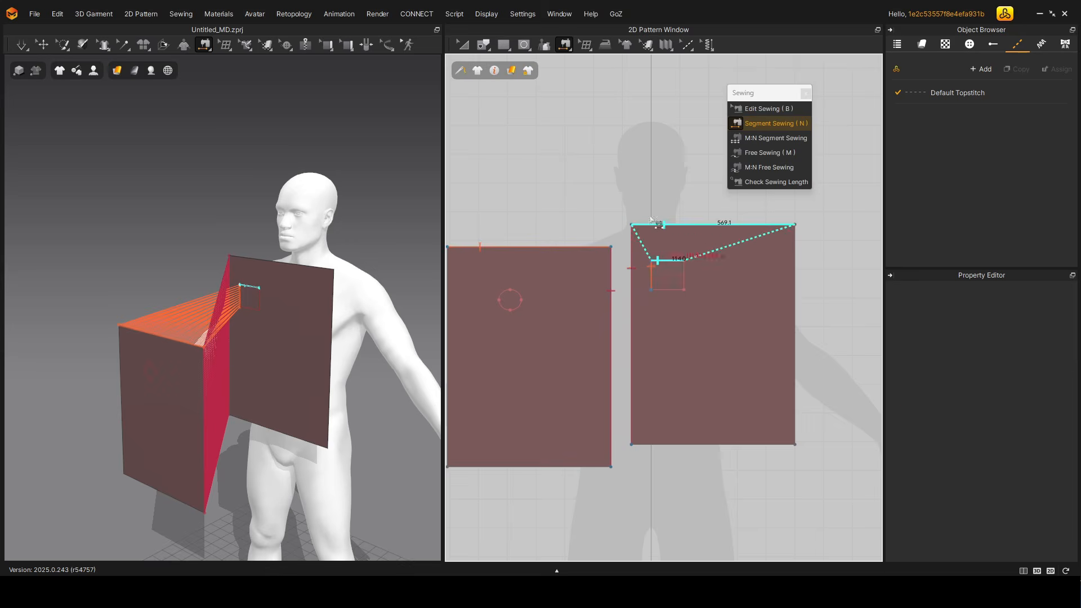
left_click(659, 227)
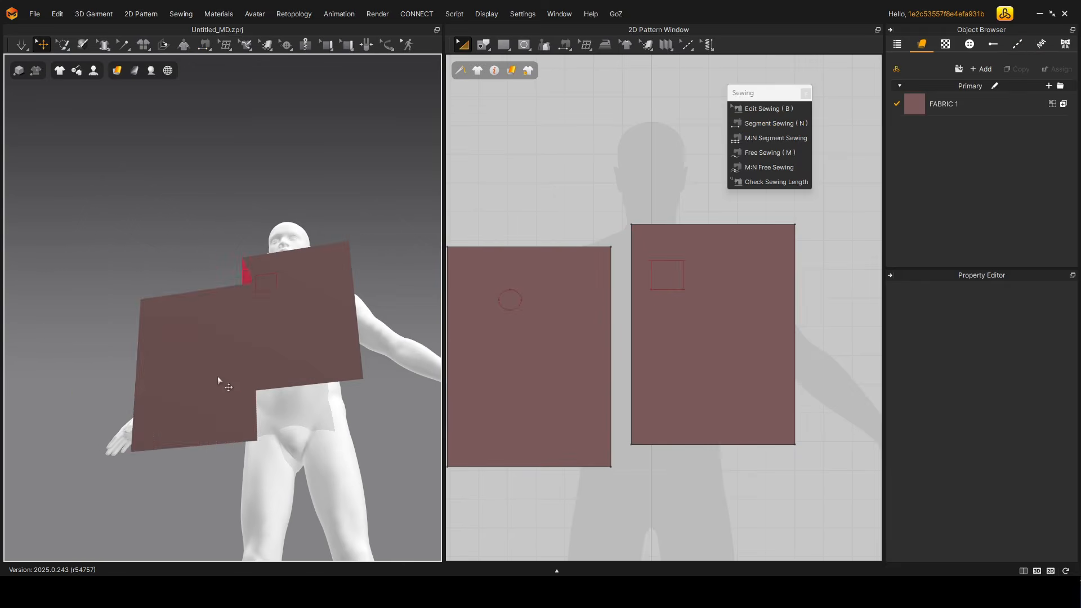
Run the cloth simulation to test the seam between the panels, and pull the sewn fabric upward in the 3D view.
left_click_drag(224, 380, 171, 328)
right_click_drag(338, 364, 309, 382)
key("space")
key("space")
key("space")
left_click(284, 399)
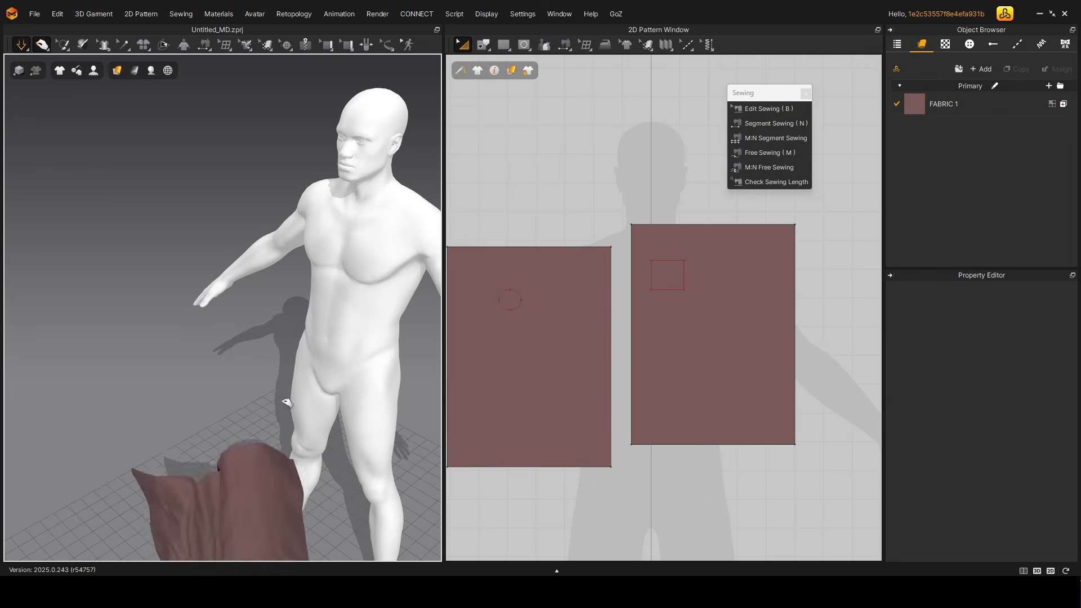
scroll(258, 454, "down", 5)
left_click_drag(255, 450, 263, 254)
Shorten the seam with Edit Sewing to about 575.6 mm on the left panel and about 274 mm on the right panel.
key("b")
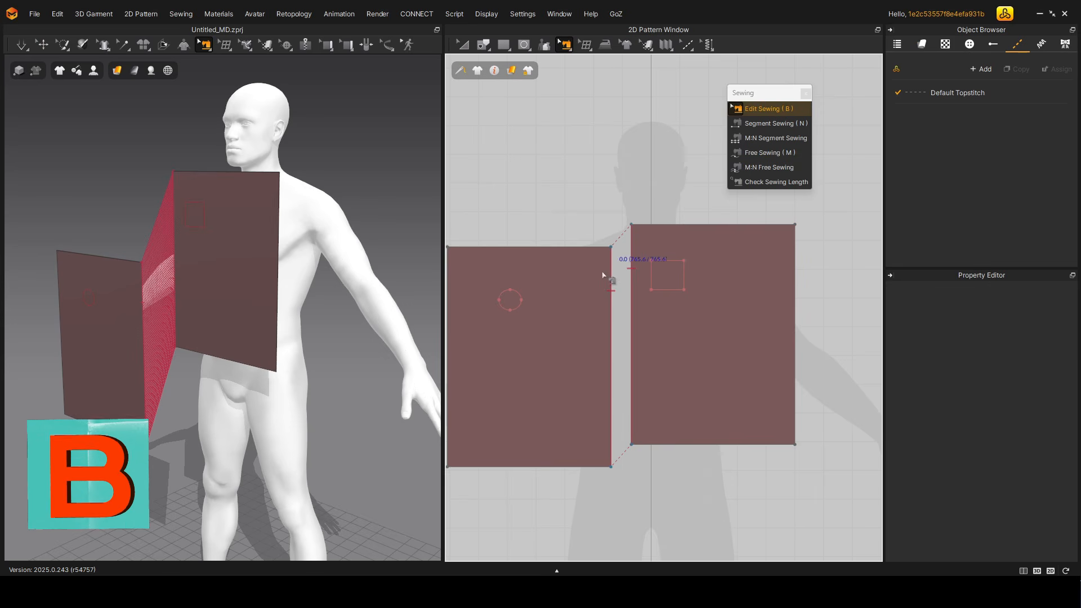
left_click(612, 257)
left_click_drag(613, 252, 603, 298)
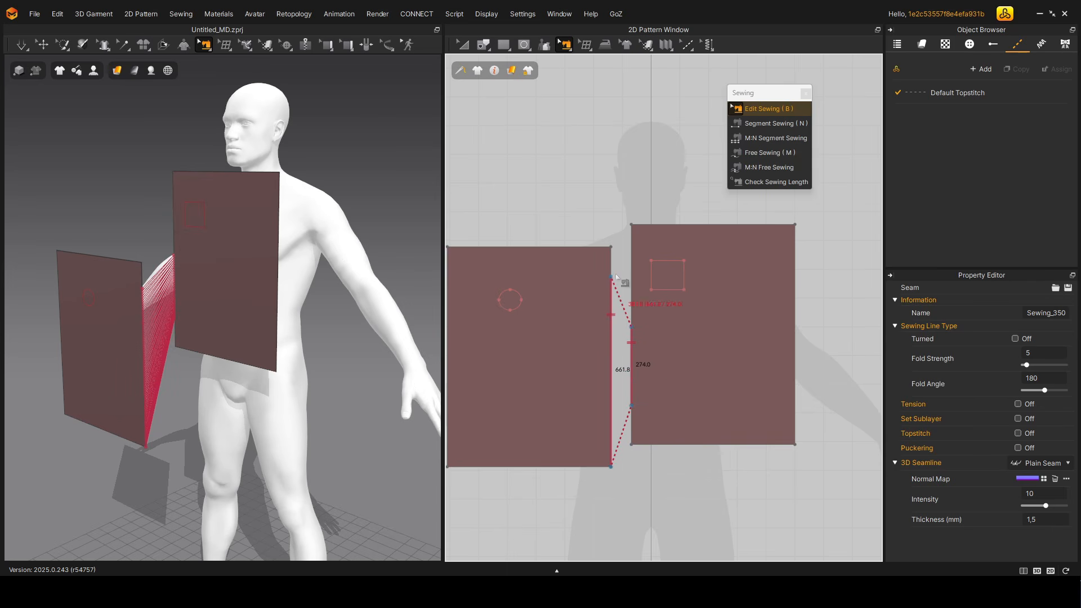
left_click_drag(611, 277, 611, 301)
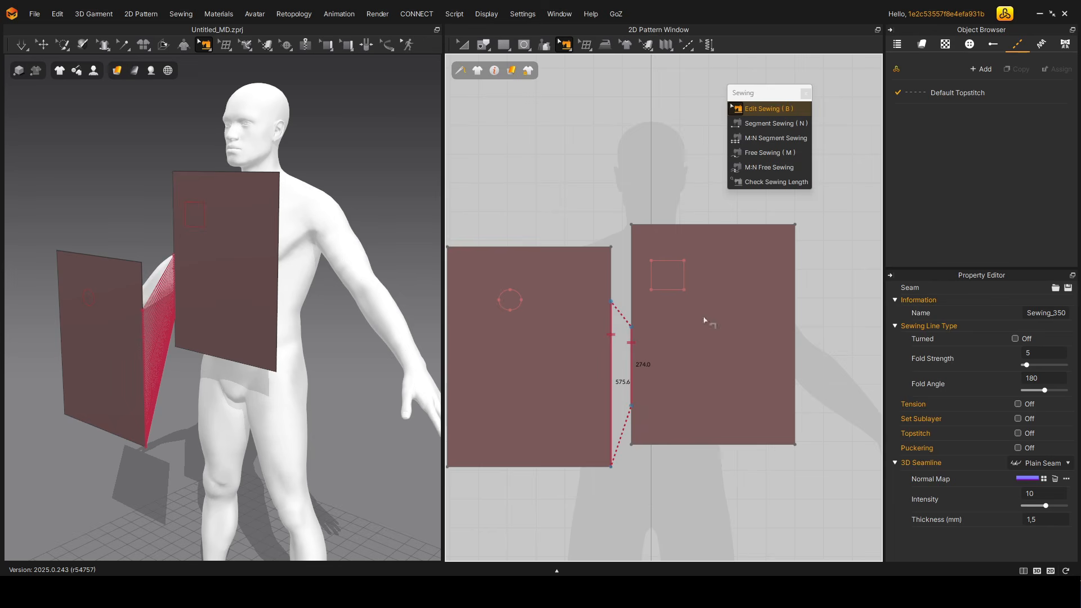
Free-sew about 300.6 mm of the right panel's top edge, from its corner, to the left panel's top edge in the 3D view.
key("m")
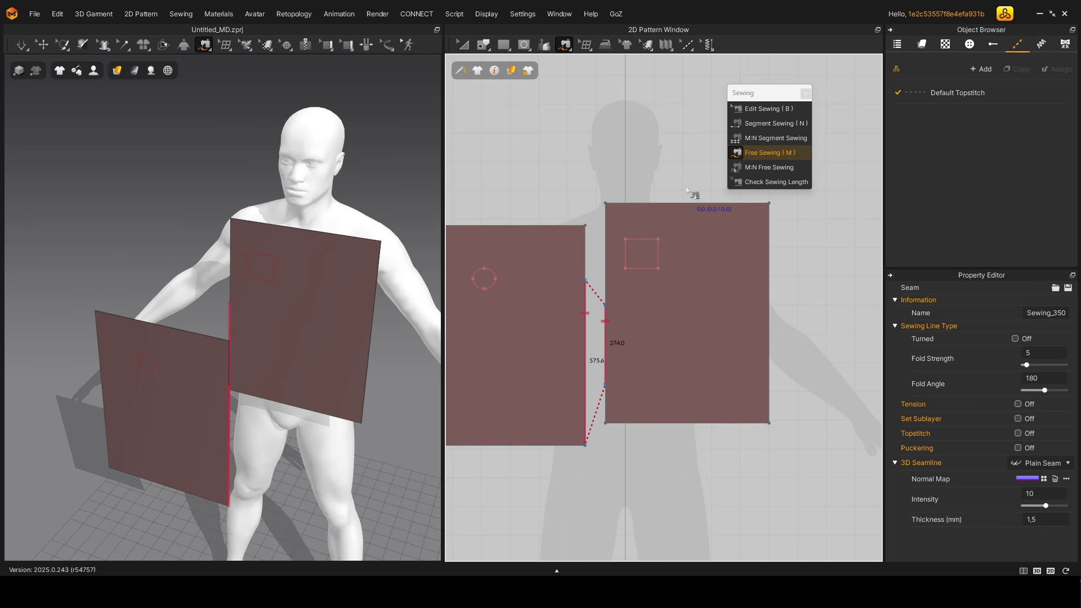
right_click_drag(293, 243, 363, 231)
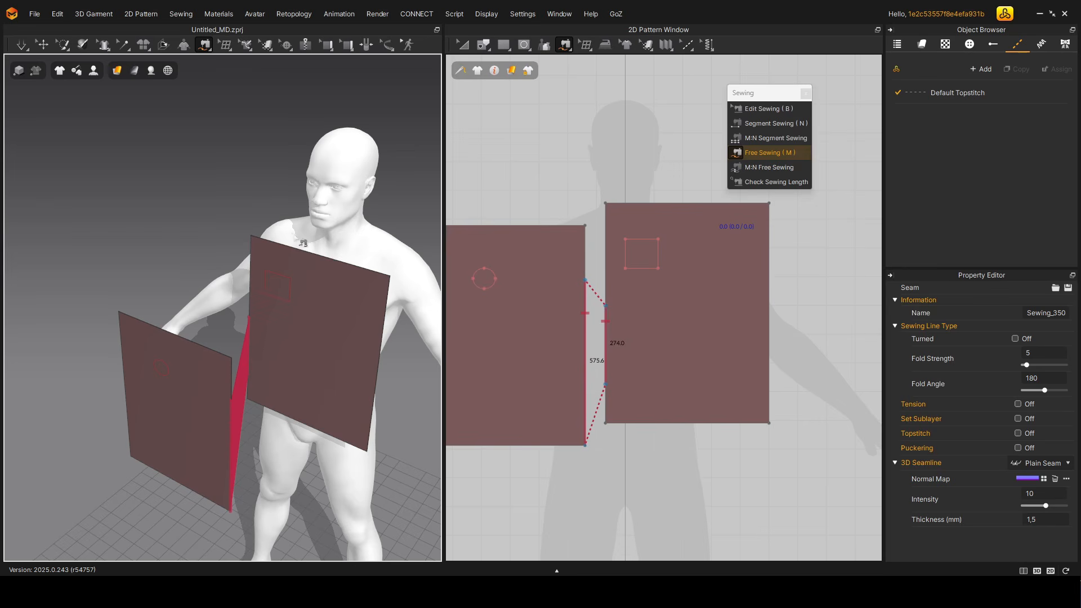
right_click_drag(225, 256, 239, 258)
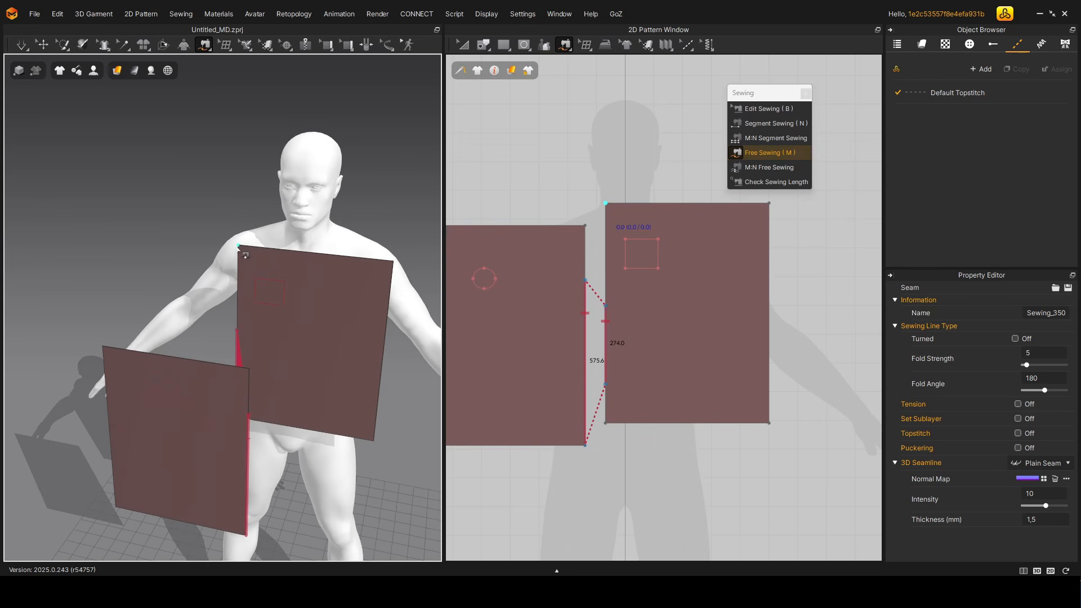
left_click(238, 247)
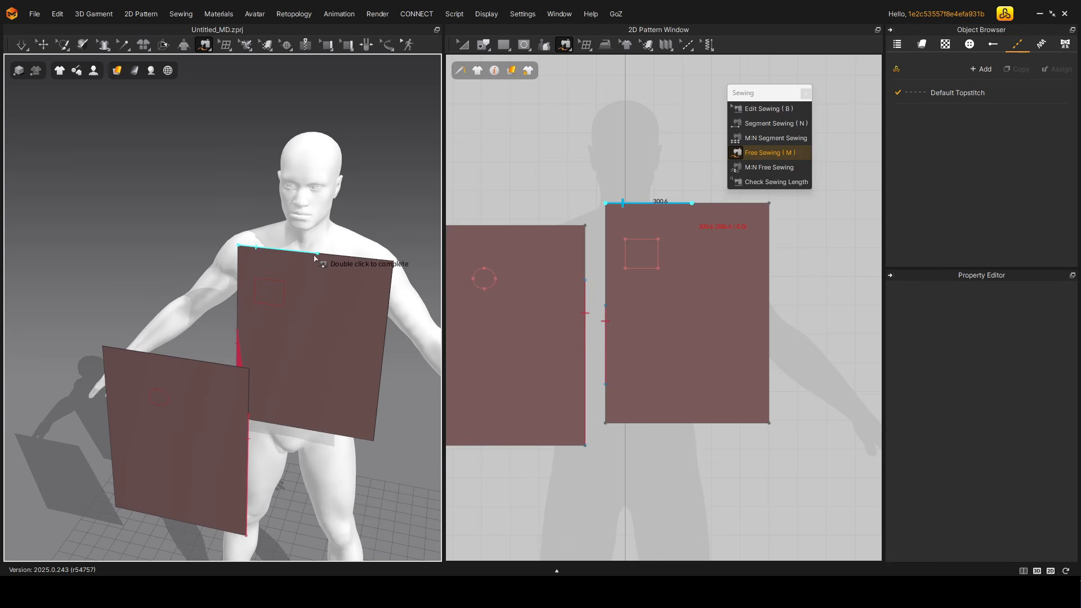
double_click(179, 359)
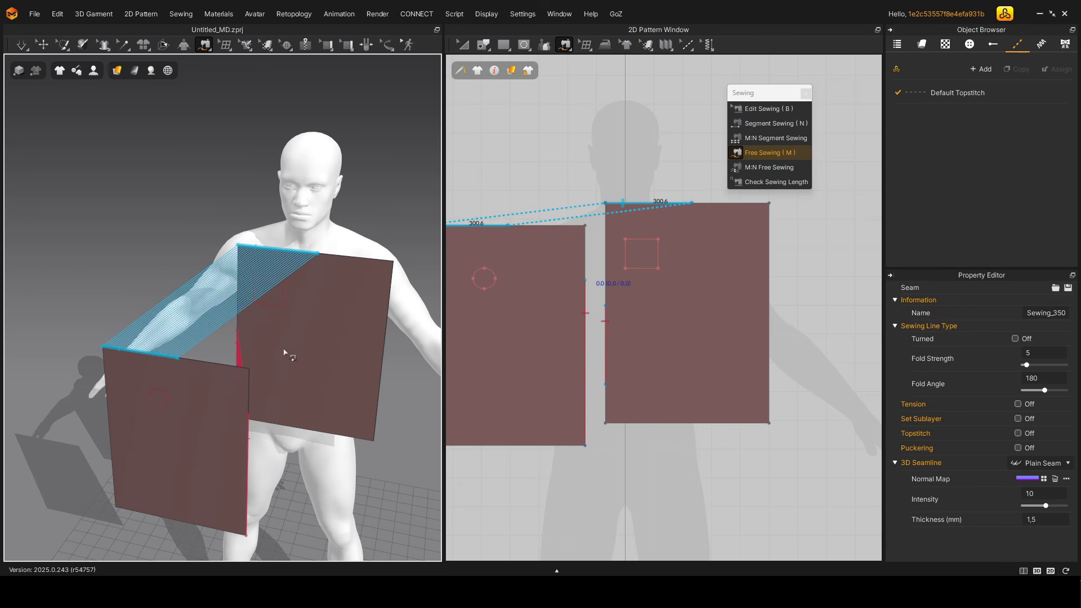
Shorten the top seam's side on the left panel with Edit Sewing so it covers only a short stretch near the outer corner.
scroll(304, 354, "up", 2)
key("b")
scroll(203, 371, "up", 4)
left_click_drag(176, 364, 82, 349)
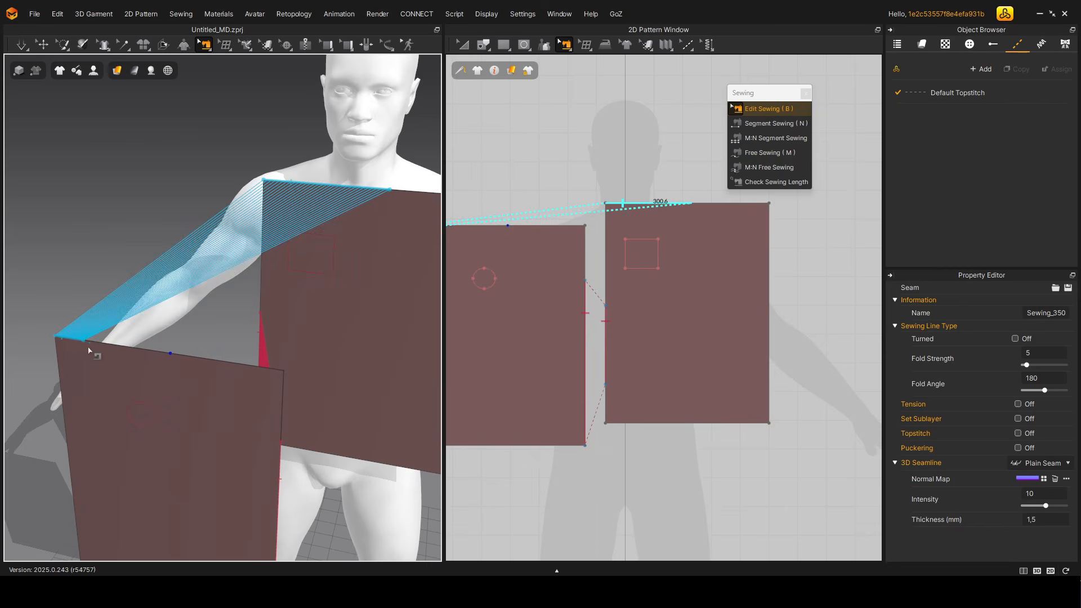
scroll(268, 379, "down", 4)
left_click(163, 363)
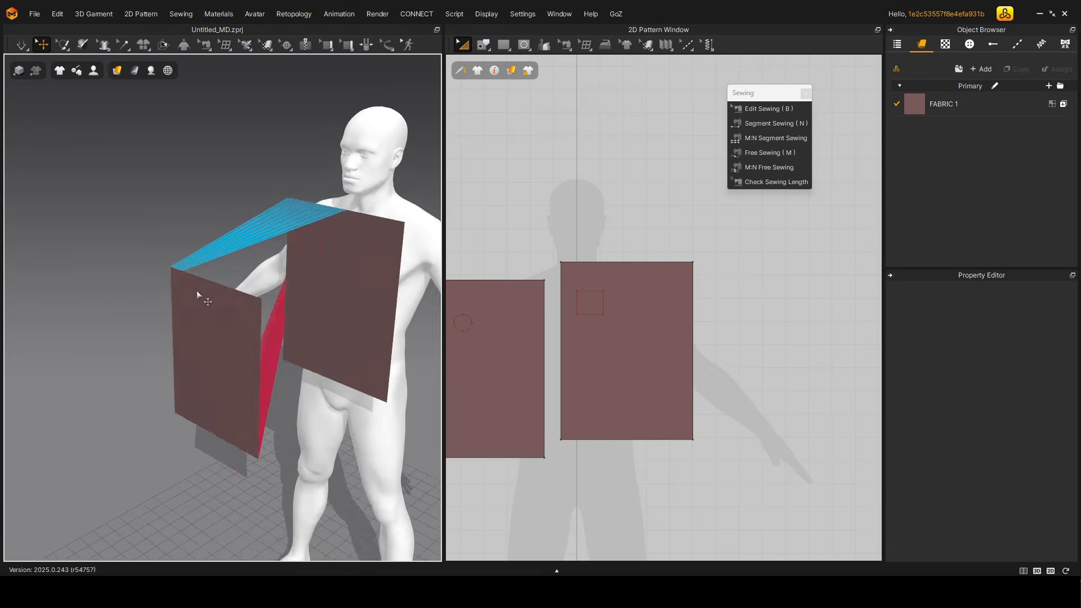
Raise the left panel in the 3D view and open its pattern options in the 2D and 3D windows.
left_click_drag(197, 290, 214, 213)
middle_click_drag(195, 208, 195, 306)
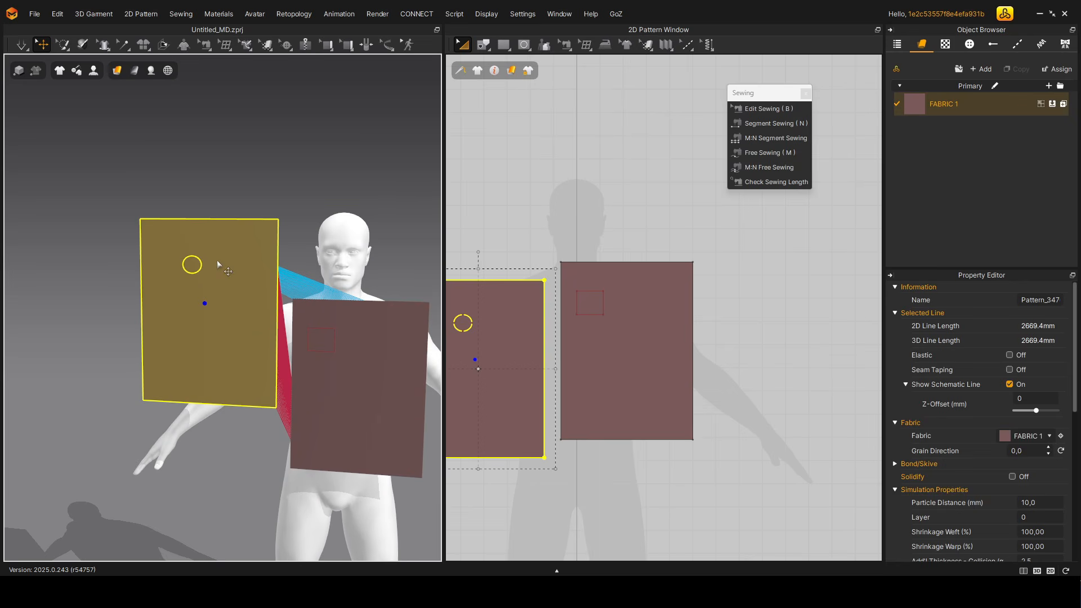
right_click(499, 305)
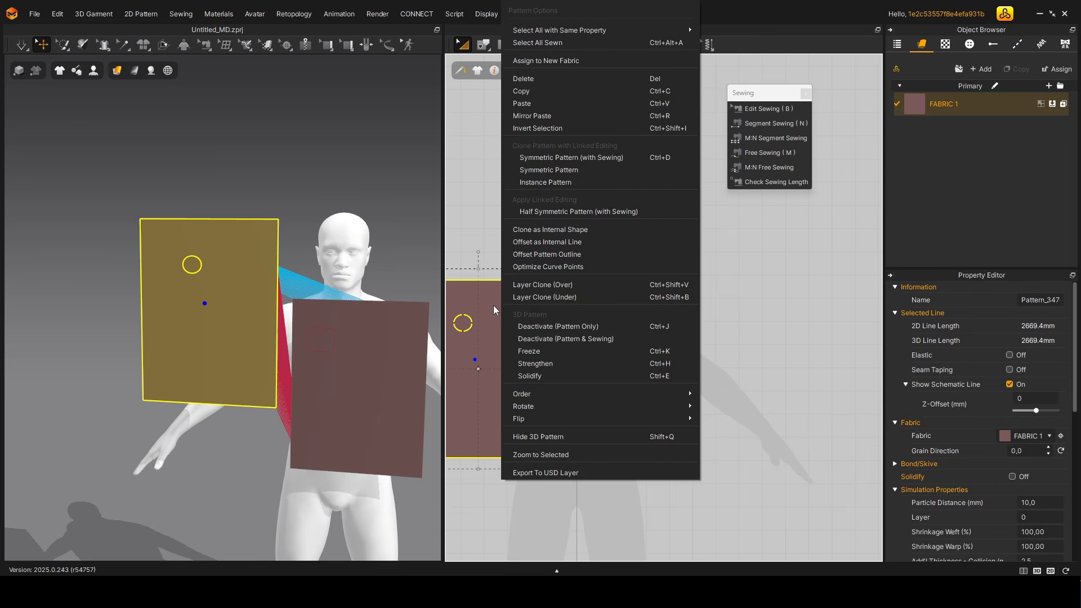
right_click(207, 296)
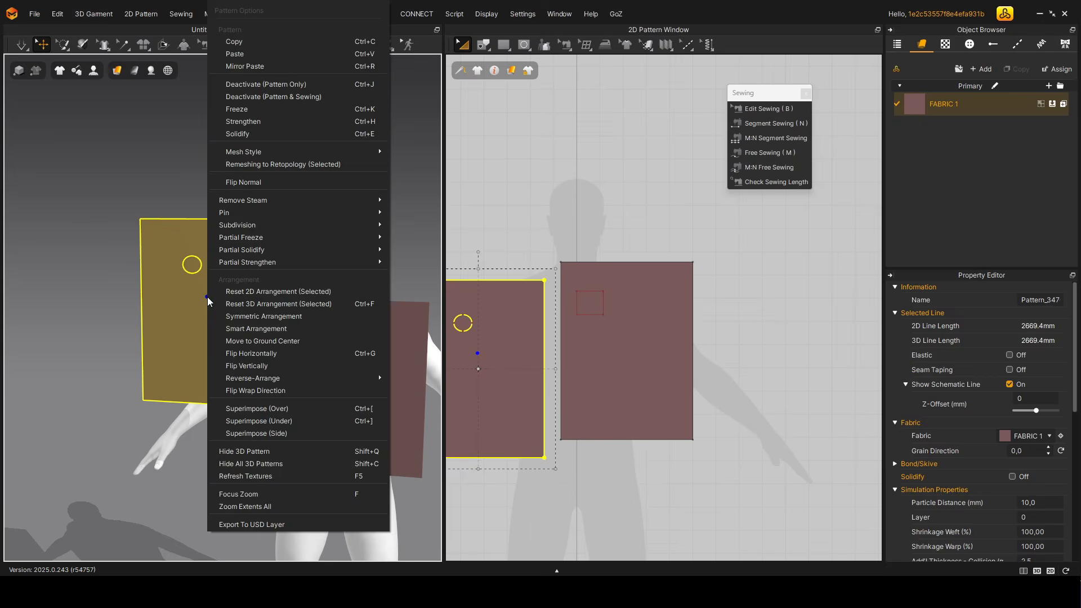
Freeze the left panel and check its pattern options in the 2D window.
right_click(502, 357)
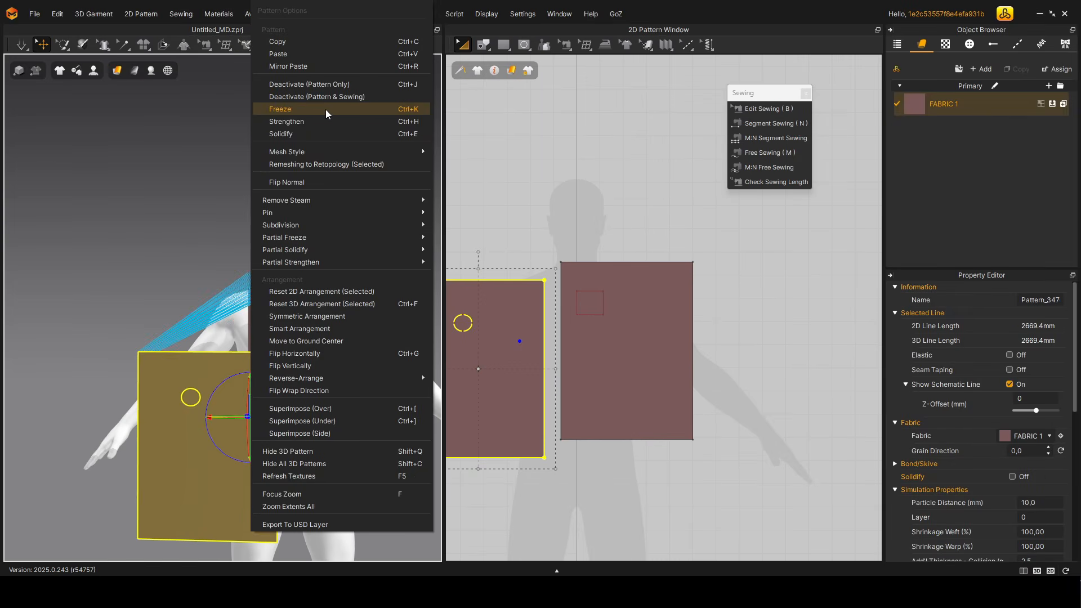
left_click(325, 109)
right_click_drag(343, 124, 360, 338)
right_click(492, 378)
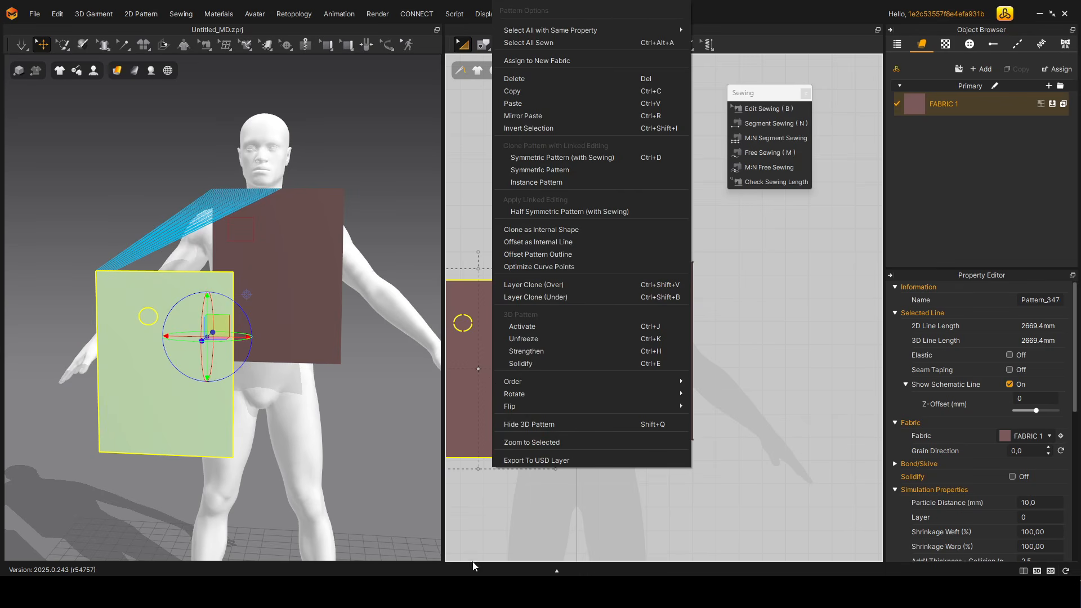
left_click(383, 501)
Move the frozen left panel up and away from the avatar in the 3D view.
right_click_drag(181, 414, 132, 408)
left_click_drag(189, 366, 180, 234)
right_click_drag(181, 234, 265, 242)
left_click_drag(121, 239, 282, 236)
right_click_drag(282, 237, 183, 239)
left_click(258, 456)
Simulate the garment with the left panel frozen, pull on the right panel's fabric, and undo the simulated changes.
key("space")
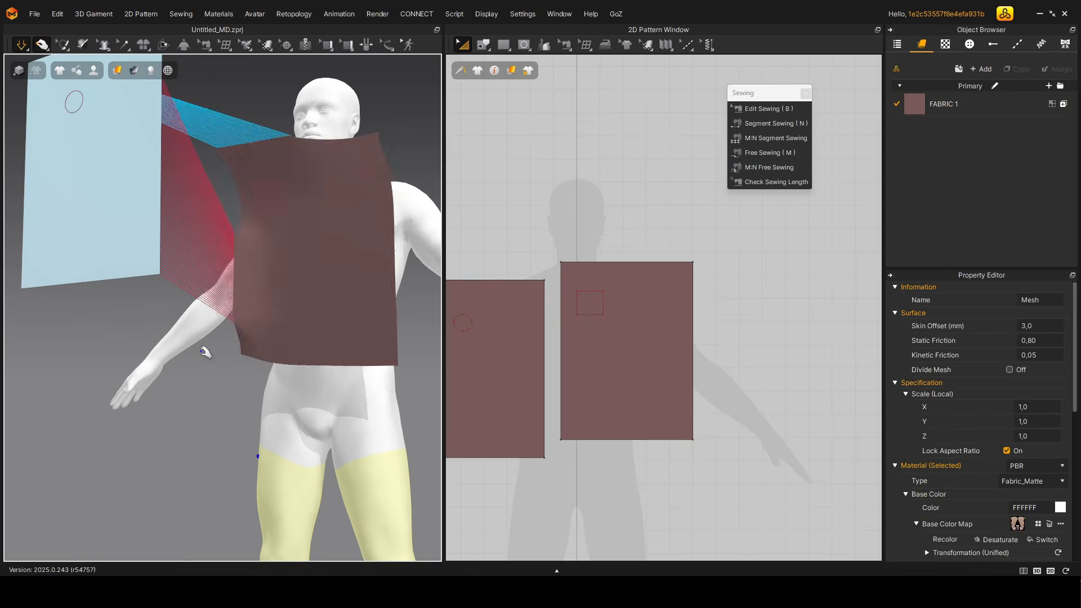
right_click_drag(243, 323, 147, 321)
middle_click_drag(147, 320, 248, 473)
left_click_drag(285, 292, 261, 339)
key("ctrl+z")
key("ctrl+z")
key("ctrl+z")
Reactivate the frozen left panel from its pattern options in the 3D view.
right_click_drag(265, 409, 473, 374)
right_click(343, 243)
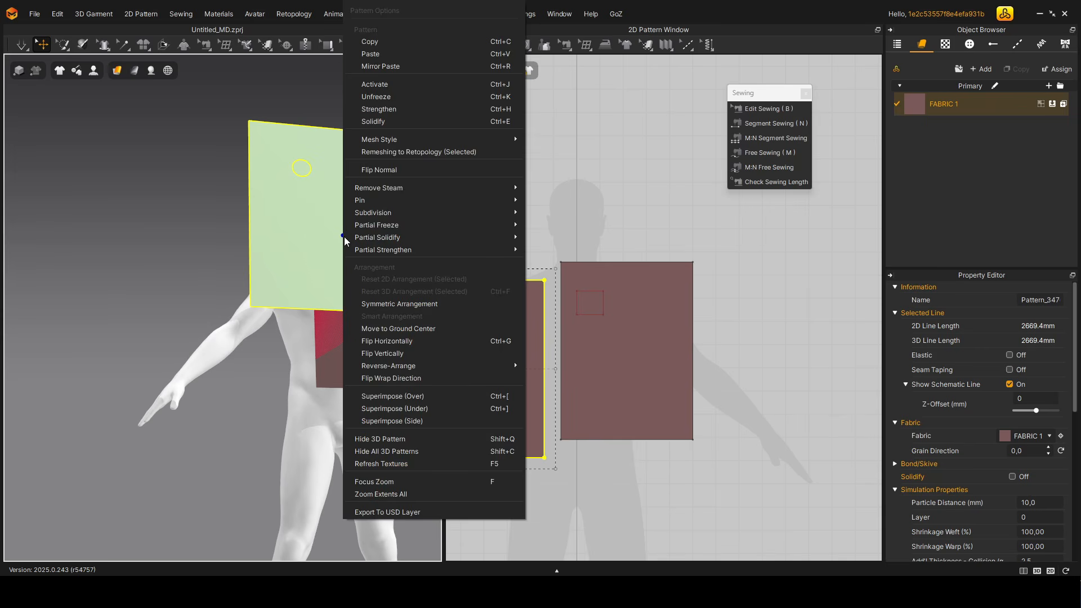
left_click(420, 86)
right_click_drag(293, 270, 191, 326)
Deactivate the left panel with the Pattern Only option.
right_click(221, 236)
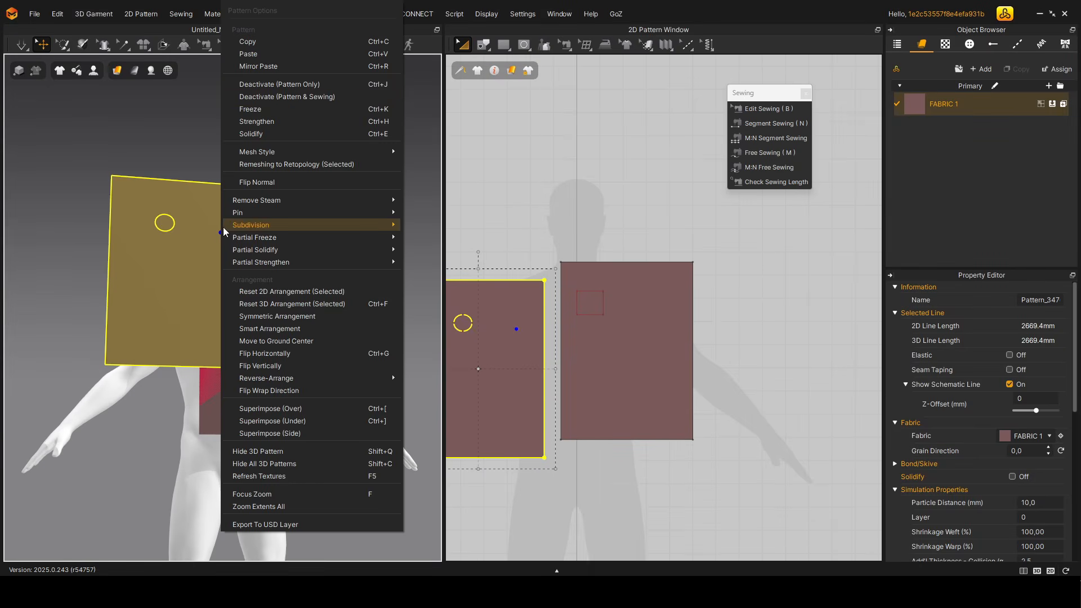
left_click(308, 84)
right_click_drag(382, 193, 264, 270)
left_click(221, 269)
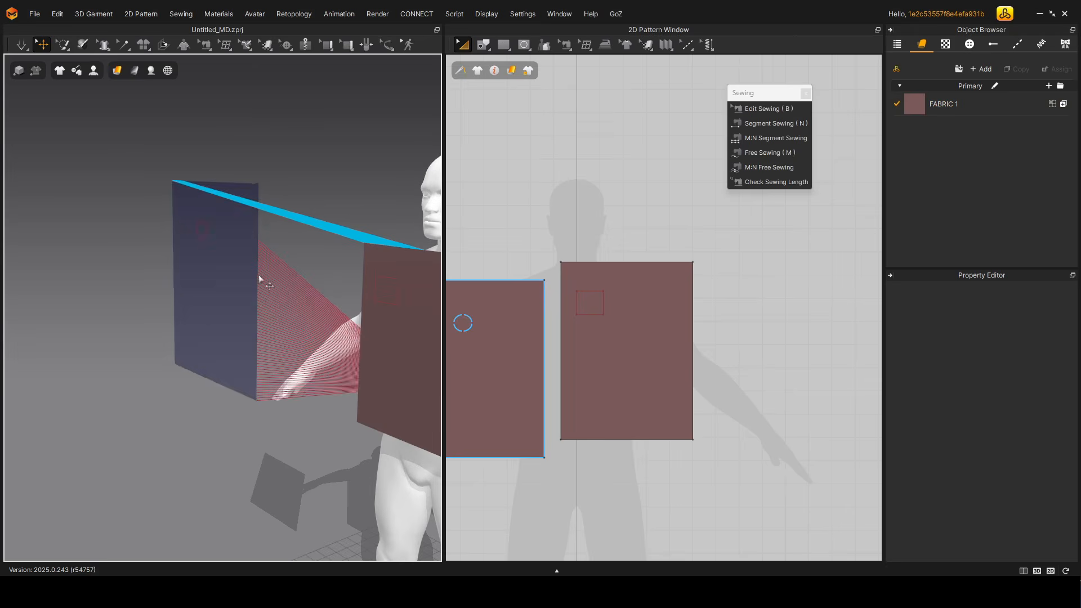
right_click_drag(255, 217, 188, 226)
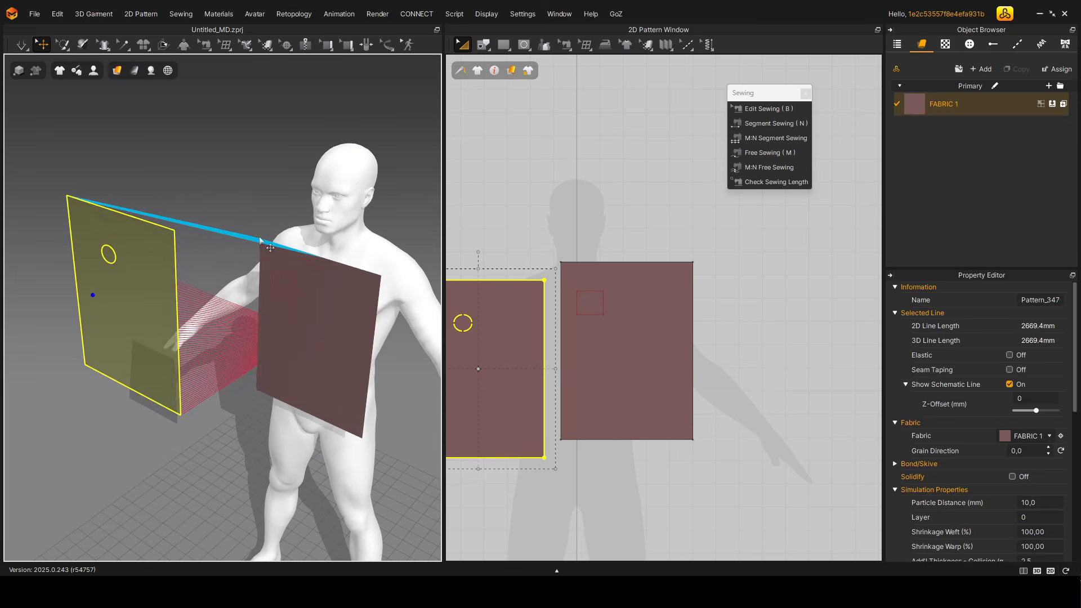
Simulate the garment with the left panel deactivated and drag the right panel's fabric around in the 3D view.
key("space")
right_click_drag(217, 235, 155, 290)
left_click_drag(155, 290, 359, 350)
right_click_drag(360, 349, 152, 301)
scroll(305, 354, "down", 4)
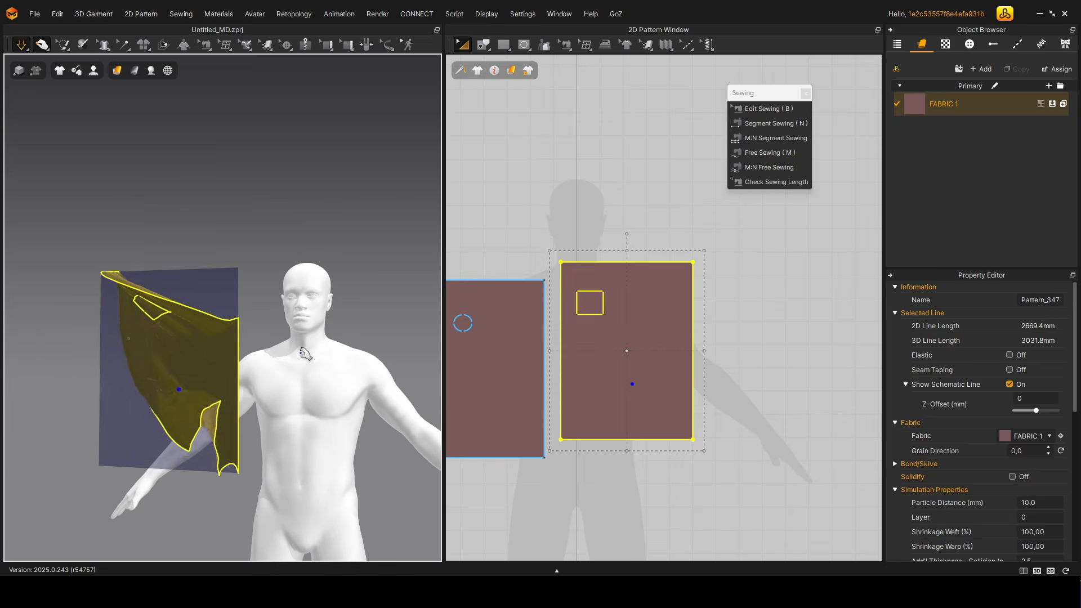
Select the deactivated left panel in the 3D view and activate it again.
left_click(224, 282)
right_click_drag(229, 282, 256, 338)
left_click(192, 349)
right_click_drag(192, 350, 212, 282)
right_click(209, 261)
left_click(283, 86)
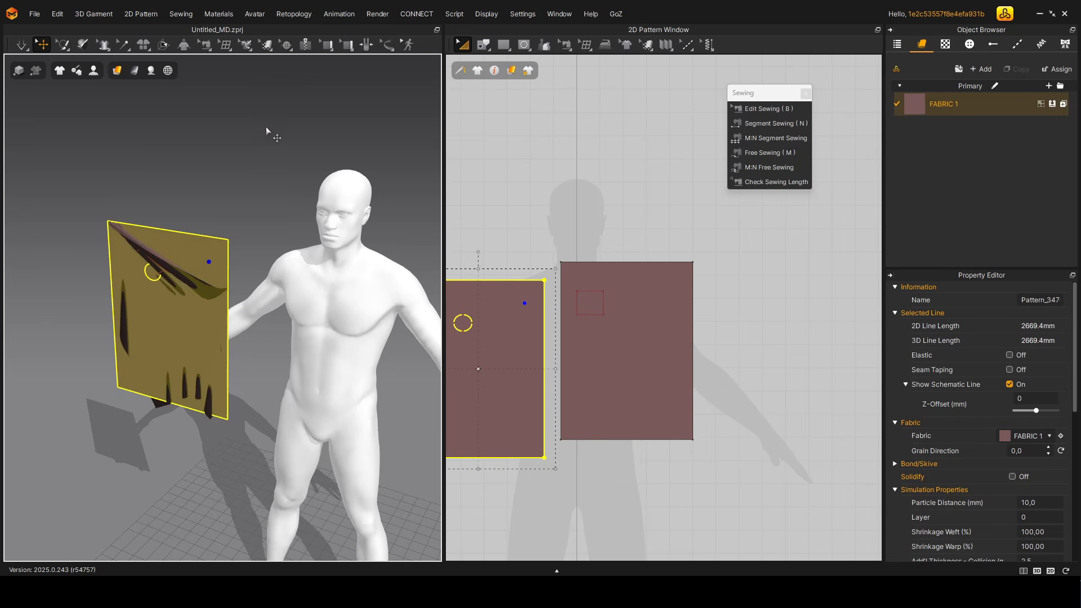
Simulate the reactivated garment briefly and undo the resulting change.
key("space")
key("space")
key("ctrl+z")
Strengthen the left panel and move it slightly away from the right panel in the 3D view.
right_click(171, 296)
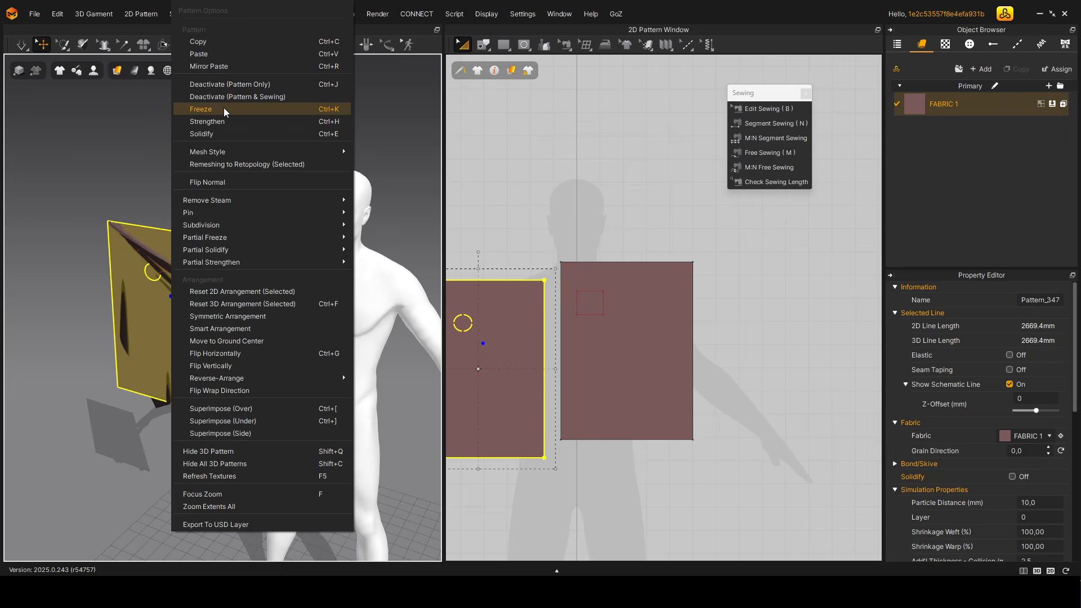
left_click(239, 121)
right_click_drag(228, 159, 186, 214)
left_click_drag(173, 345, 151, 347)
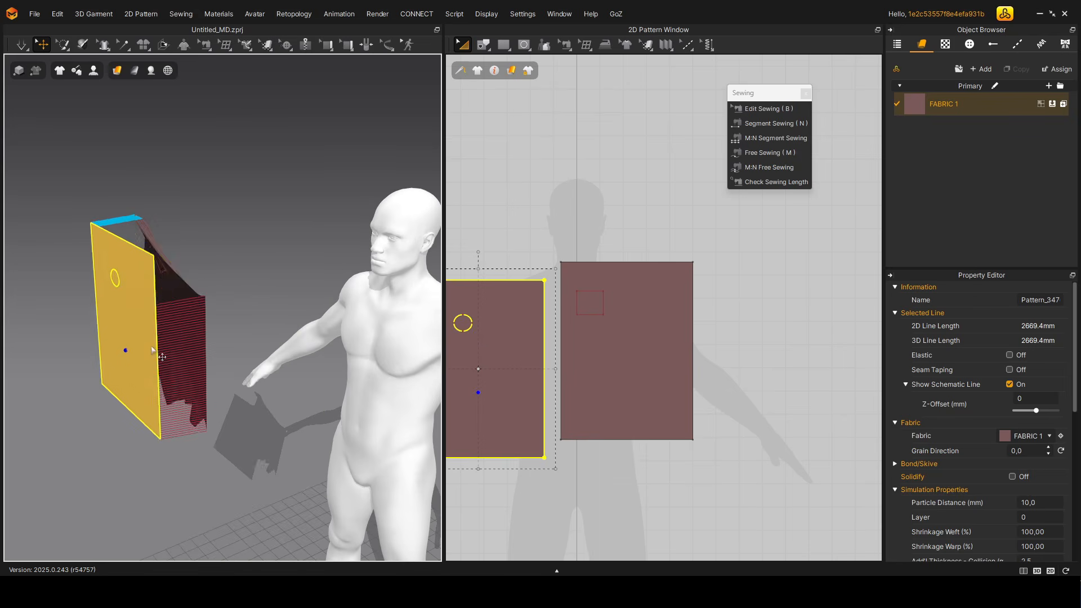
right_click_drag(152, 350, 168, 338)
right_click_drag(220, 197, 287, 335)
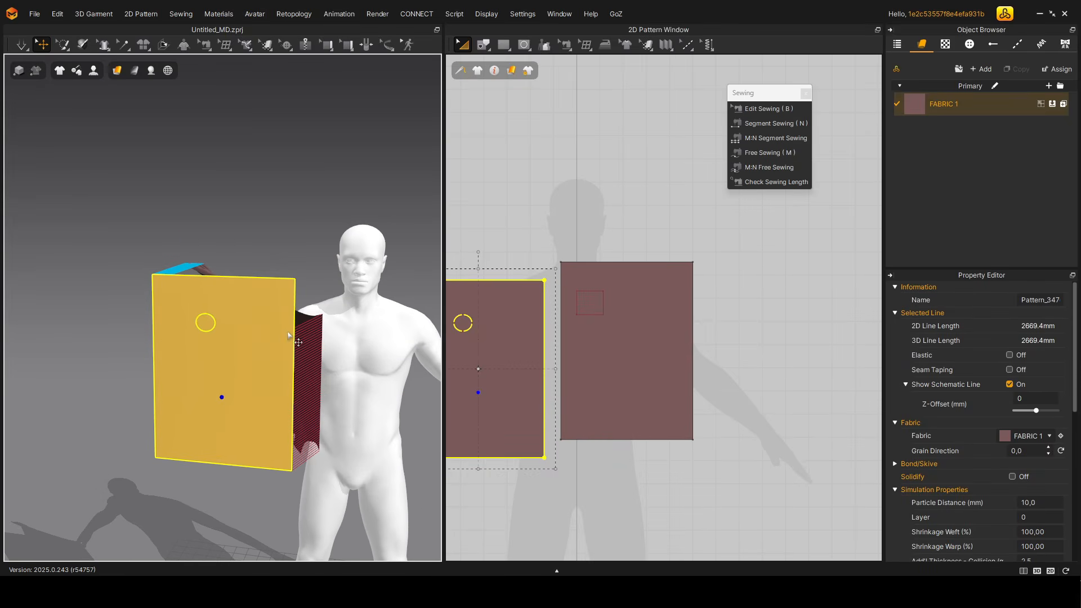
Examine the material and physical properties of FABRIC 1.
left_click(943, 110)
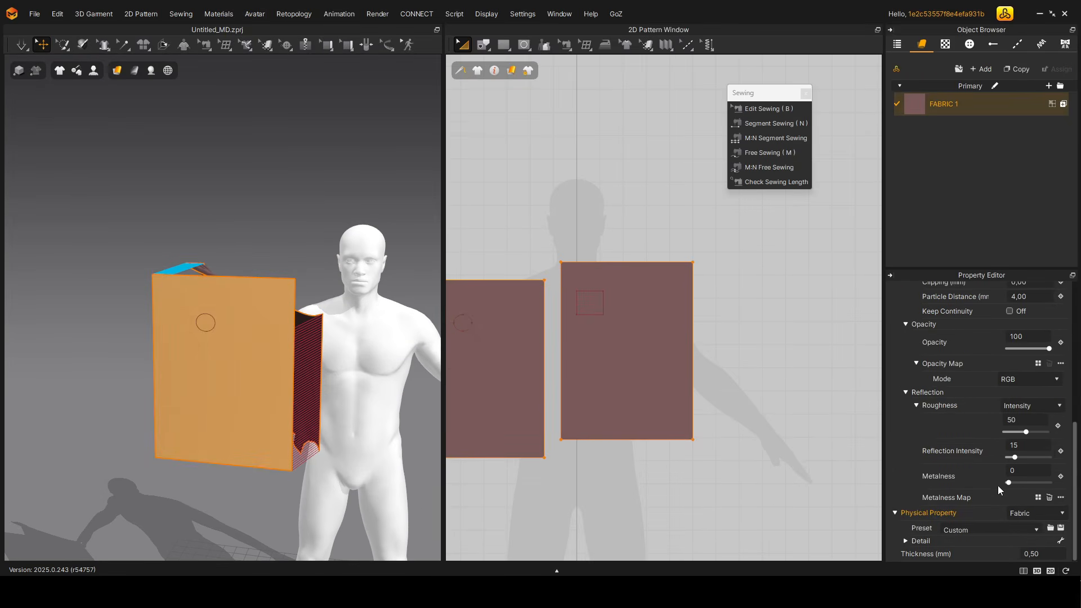
middle_click_drag(327, 396, 339, 396)
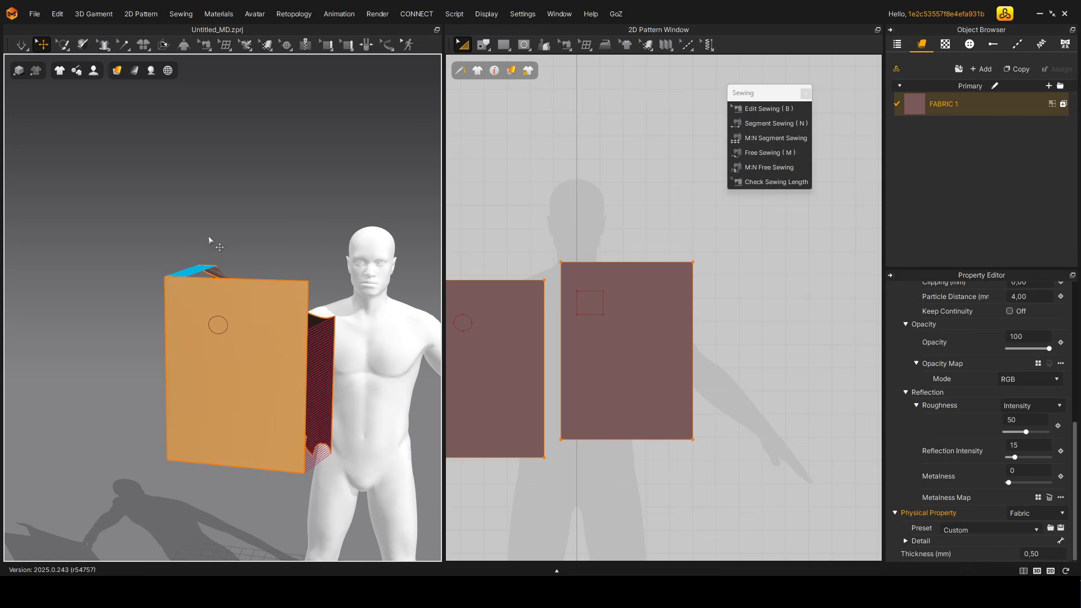
right_click_drag(253, 210, 266, 217)
scroll(198, 241, "up", 3)
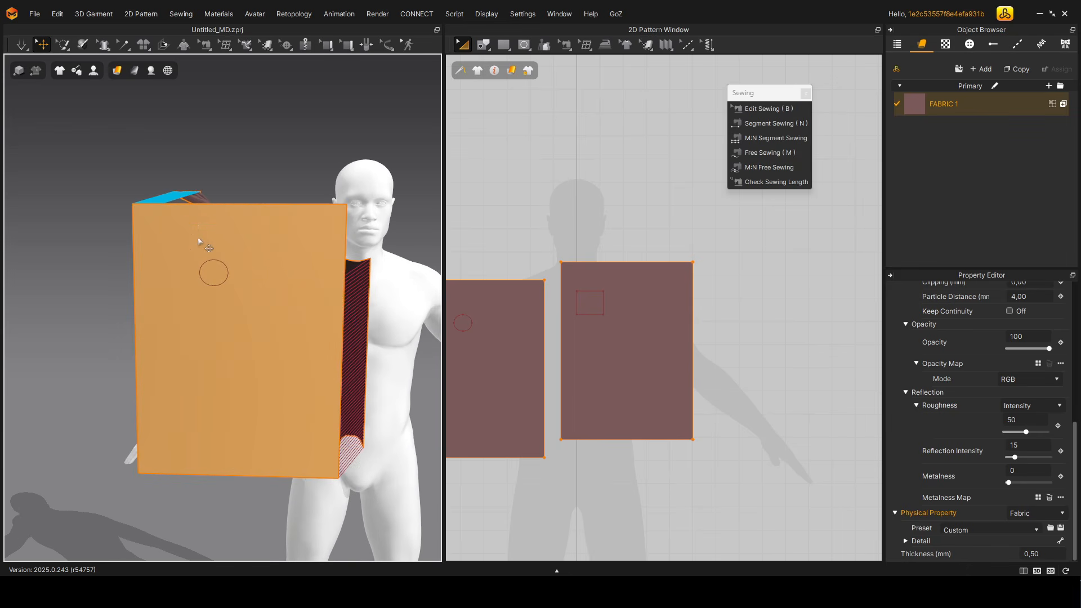
Place one pin on the right panel and one on the left panel near their upper edges in the 3D view.
key("w")
left_click(199, 205)
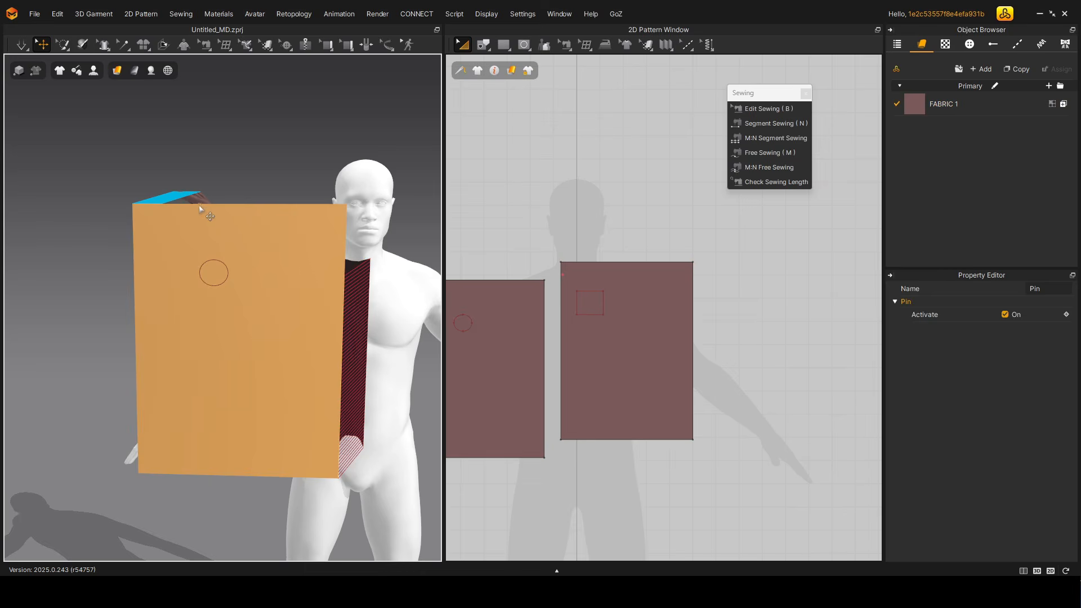
key("w")
left_click(287, 215)
Delete the extra pins lower down on the right panel in the 3D view.
middle_click_drag(333, 240, 298, 295)
scroll(338, 326, "up", 3)
right_click_drag(392, 377, 265, 414)
left_click(401, 334)
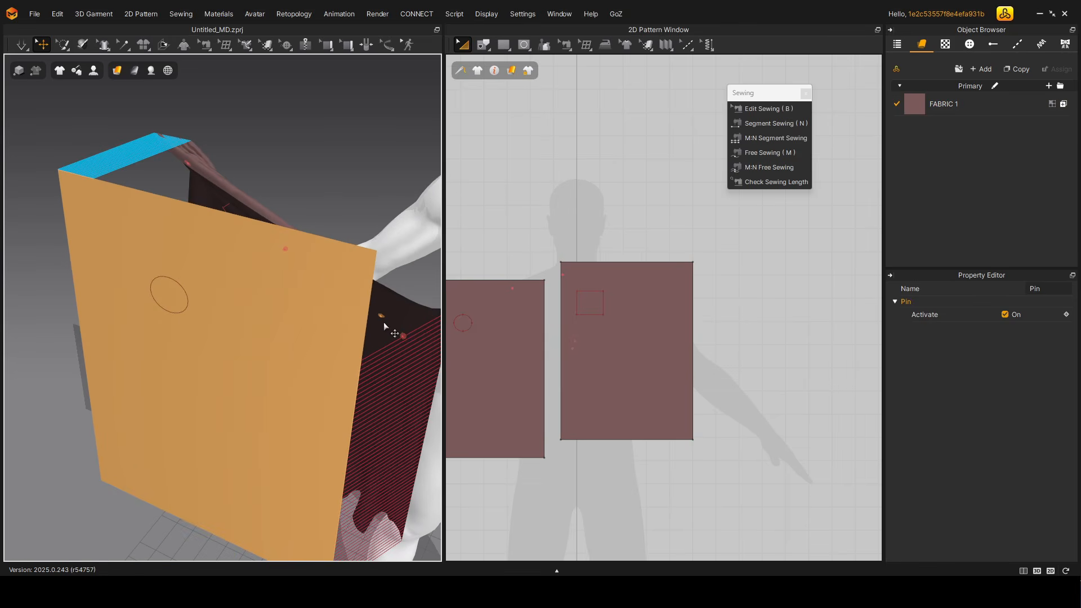
right_click(402, 337)
left_click(472, 386)
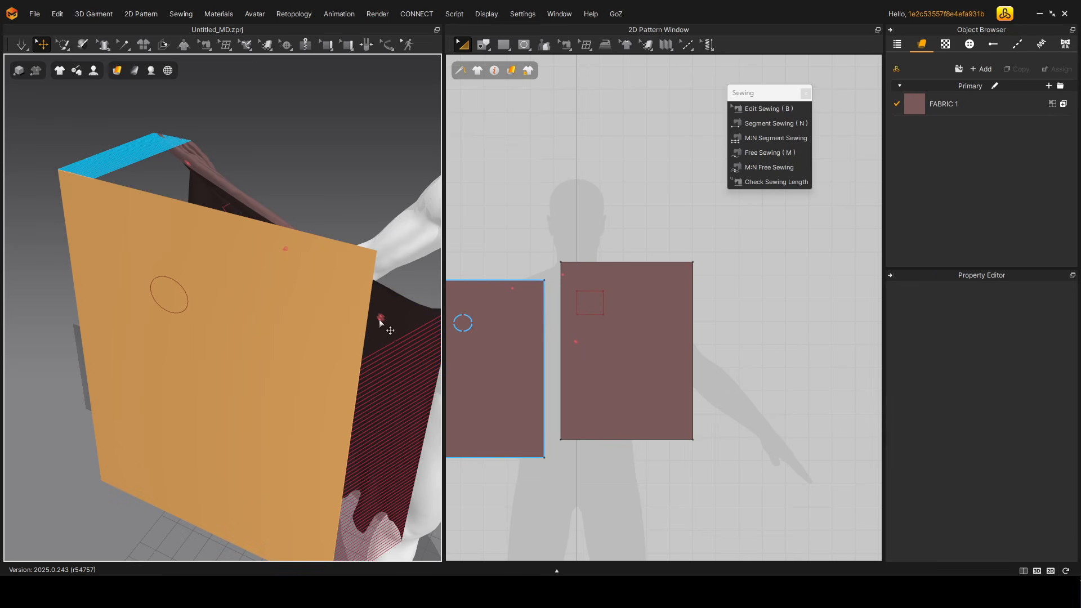
Simulate the pinned garment with the left panel strengthened and view how it hangs from the side.
right_click_drag(383, 315, 266, 272)
key("space")
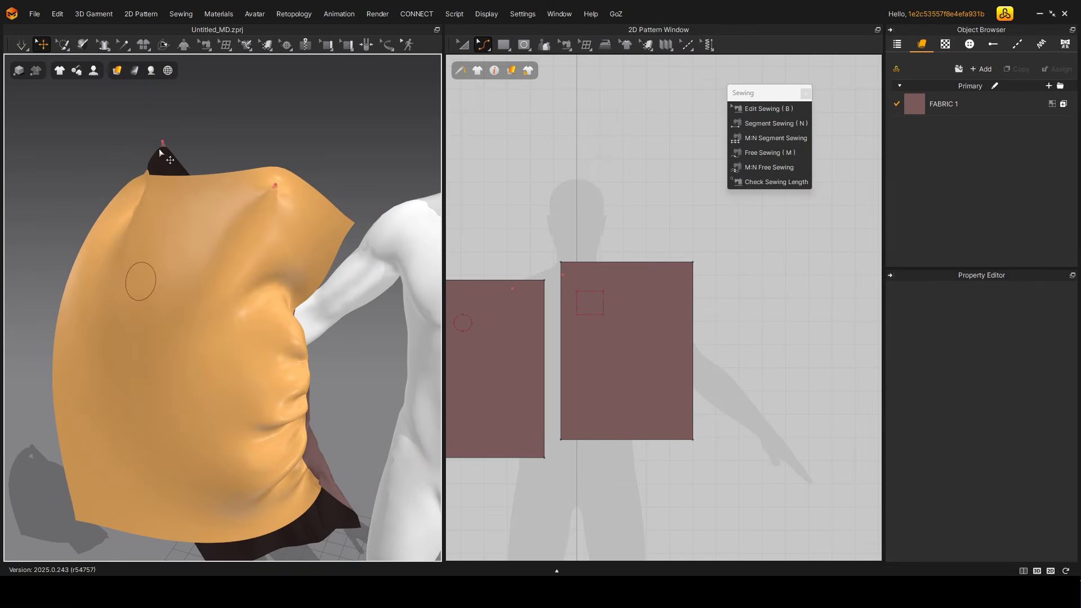
right_click_drag(164, 146, 118, 148)
right_click_drag(181, 174, 258, 234)
Unstrengthen the left panel while the simulation is running.
left_click(250, 264)
right_click(231, 337)
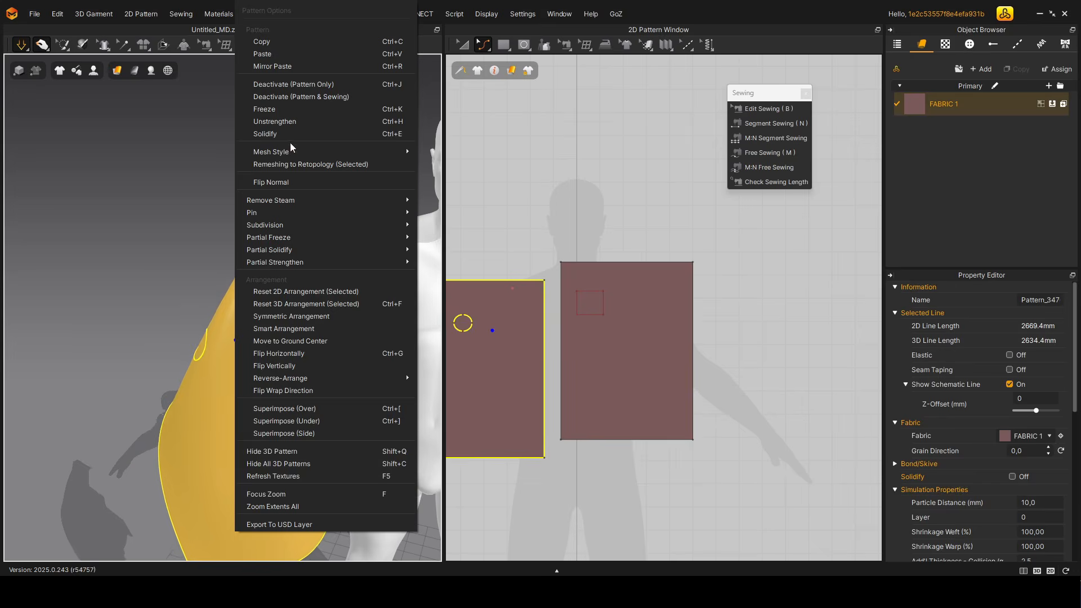
left_click(293, 122)
Turn strengthening on for the left panel once more and remove it to compare the drape.
right_click(264, 236)
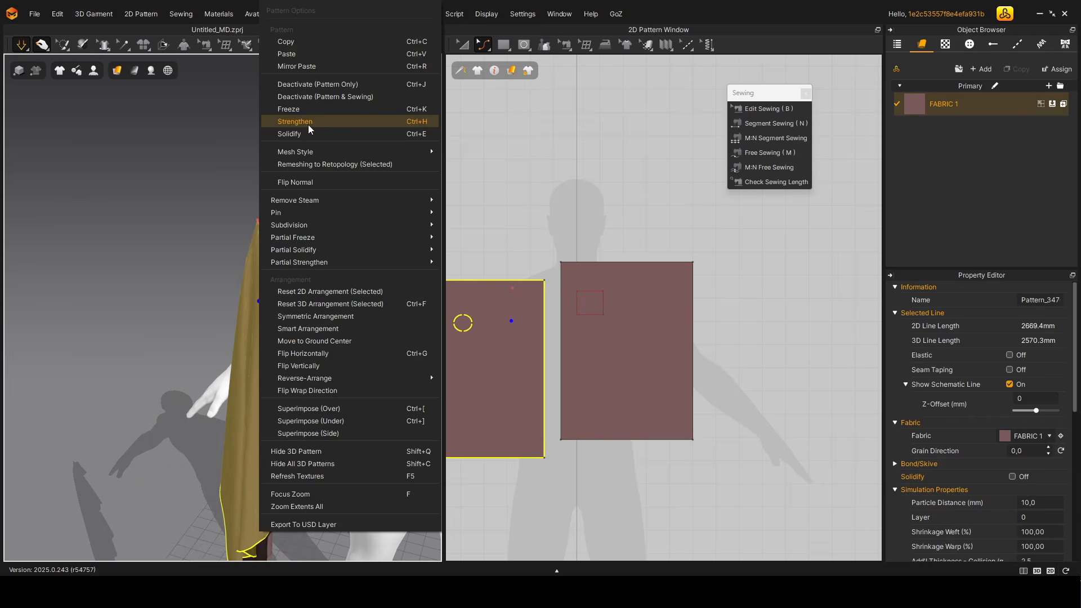
left_click(307, 123)
right_click(256, 329)
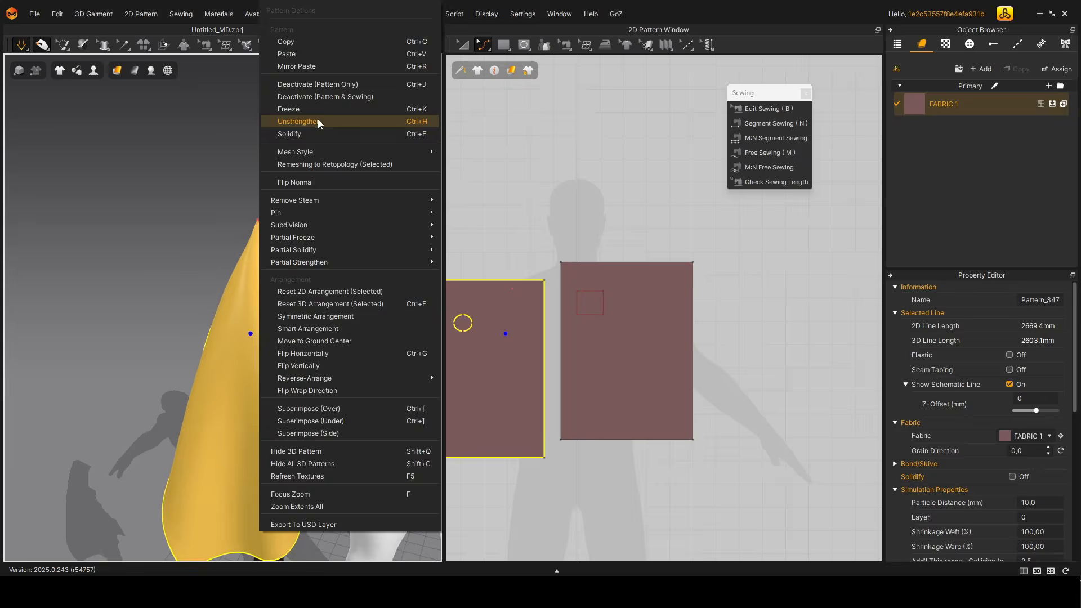
left_click(316, 119)
Solidify the left panel and pull its fabric up and down in the running simulation.
right_click_drag(320, 302, 292, 284)
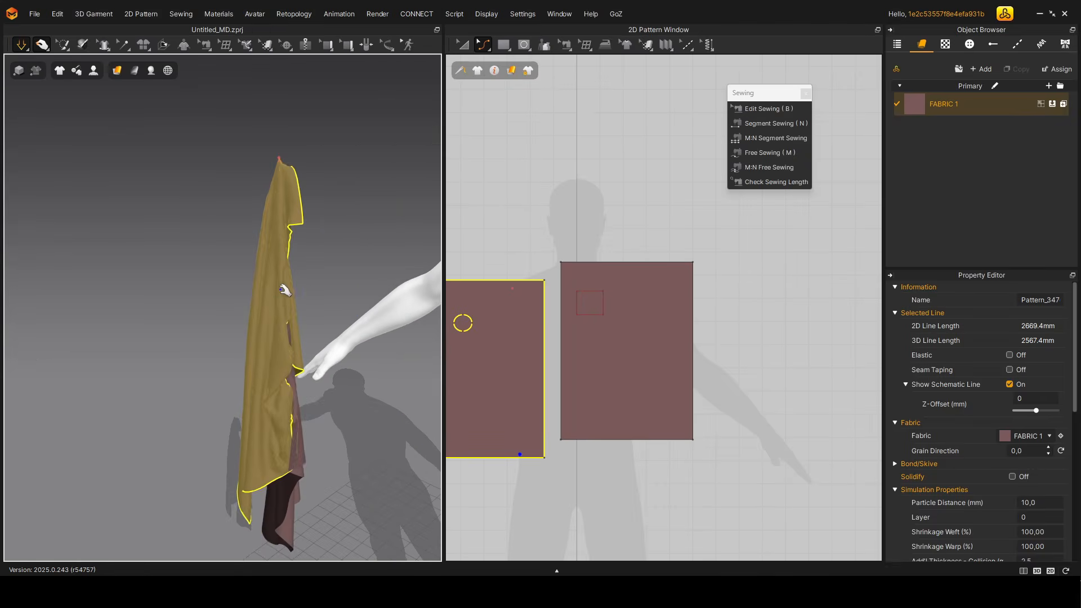
right_click(281, 289)
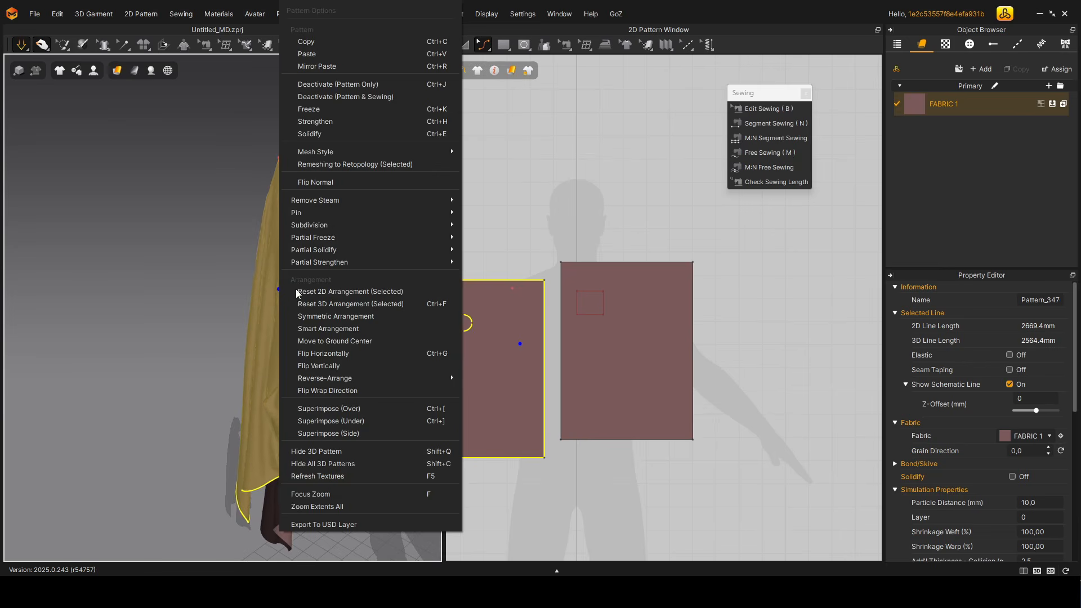
left_click(333, 134)
left_click_drag(260, 463, 341, 73)
left_click_drag(335, 175, 293, 361)
Unsolidify the left panel, simulate the garment briefly and stop the simulation.
right_click_drag(293, 360, 284, 363)
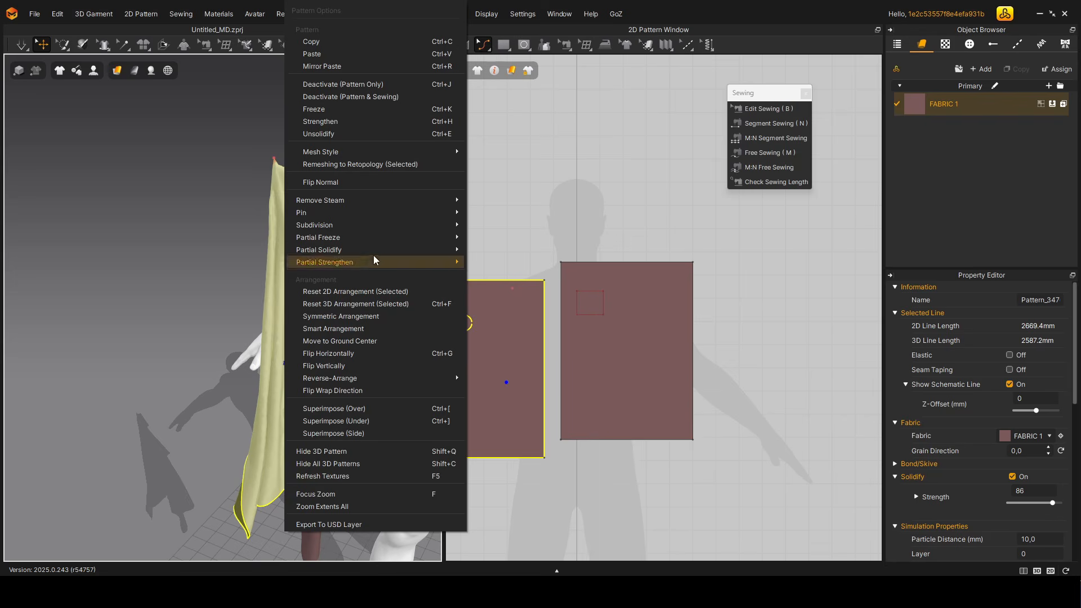
left_click(361, 134)
right_click_drag(267, 265, 319, 276)
key("space")
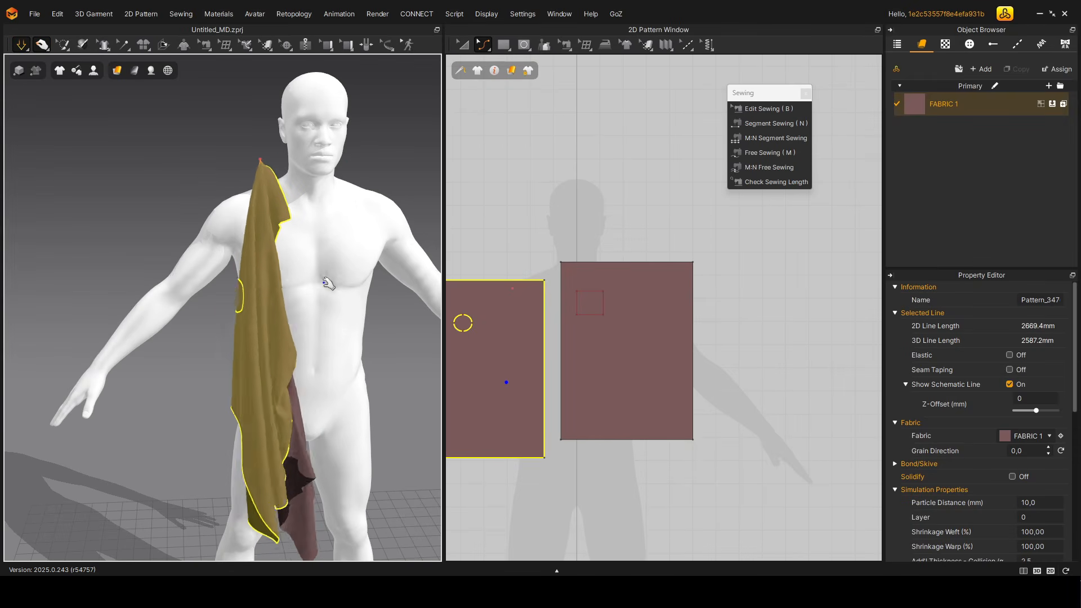
key("space")
Deselect the panels, open the retopology tools with Edit Topology active, and close their palette.
left_click(568, 201)
left_click(585, 45)
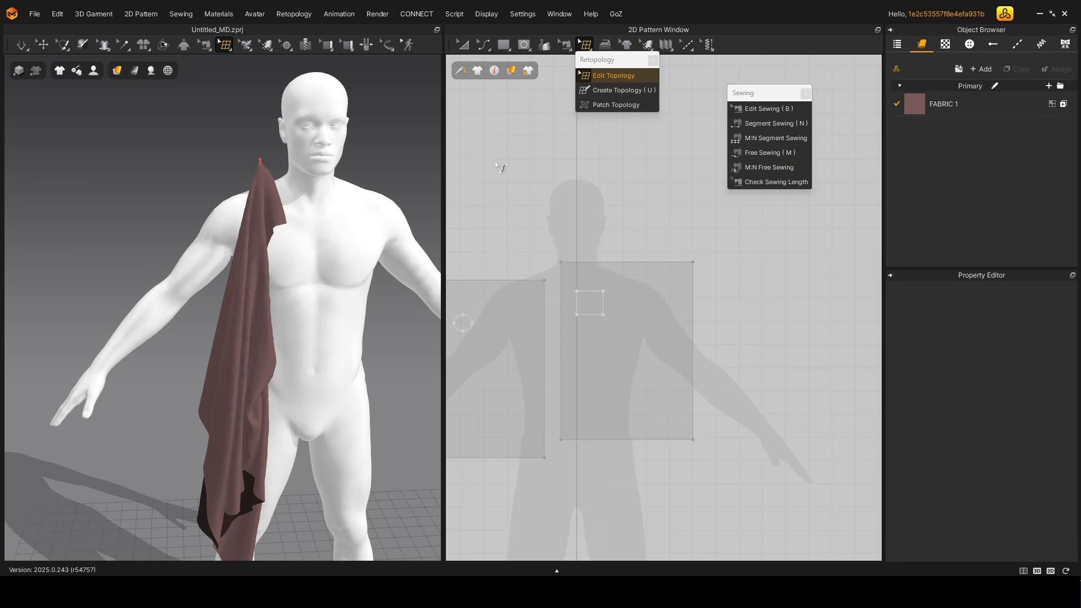
left_click(653, 61)
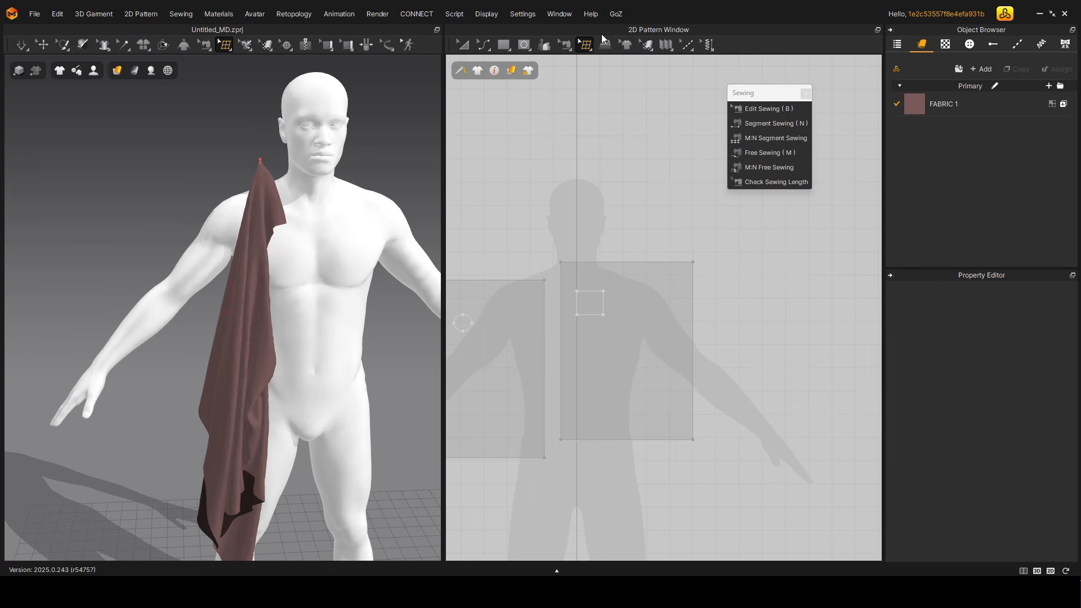
Activate the Steam brush in the 2D pattern window and collapse its settings.
left_click(604, 46)
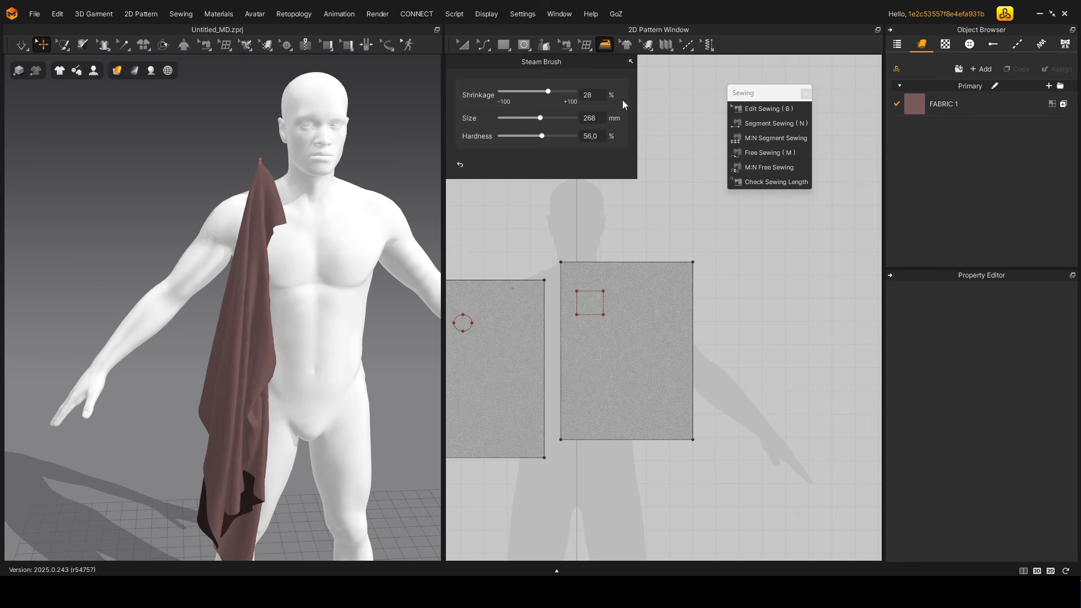
middle_click_drag(555, 272, 664, 272)
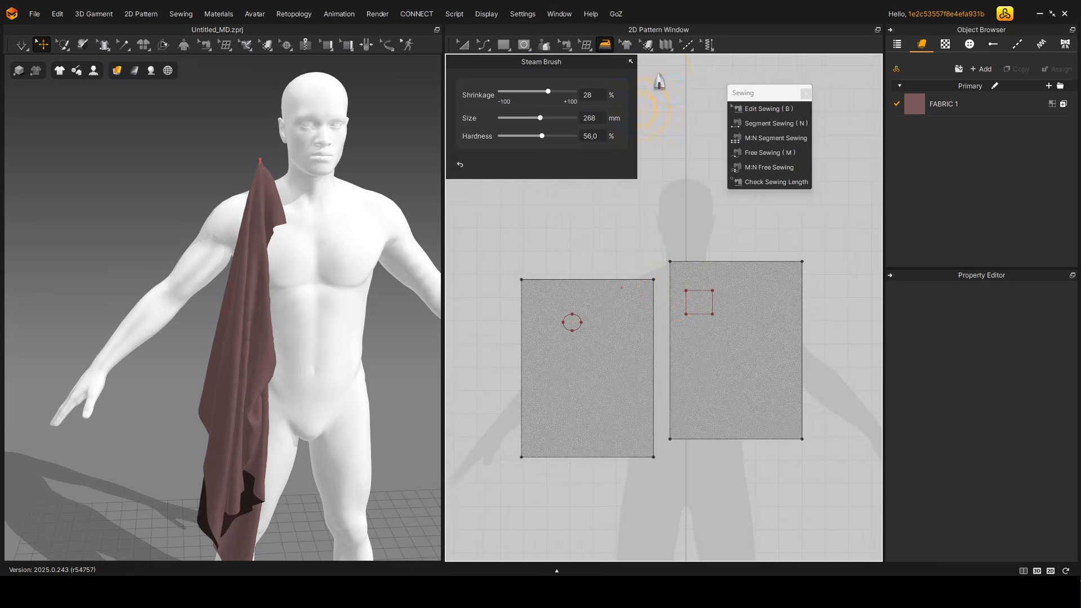
left_click(630, 61)
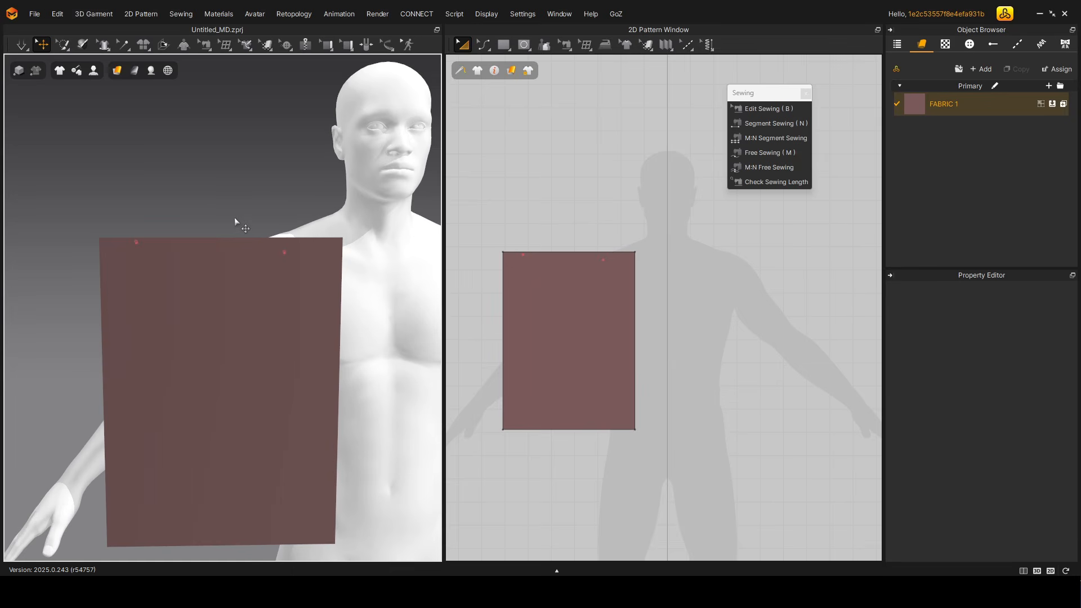
Simulate the single pinned panel and show the garment's wireframe in the 3D view.
key("space")
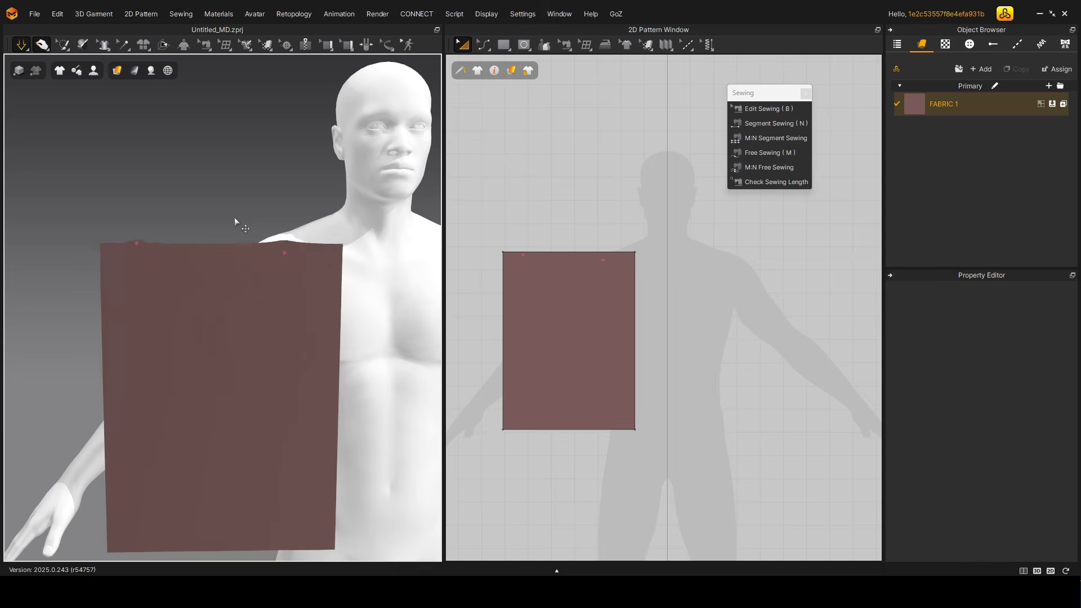
middle_click_drag(283, 276, 293, 250)
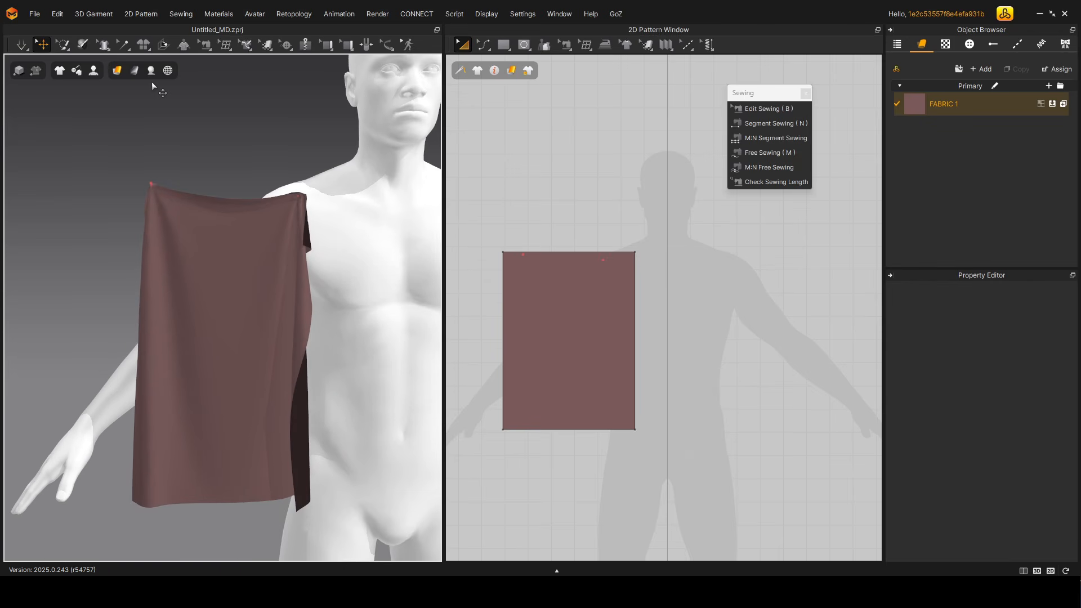
left_click(117, 70)
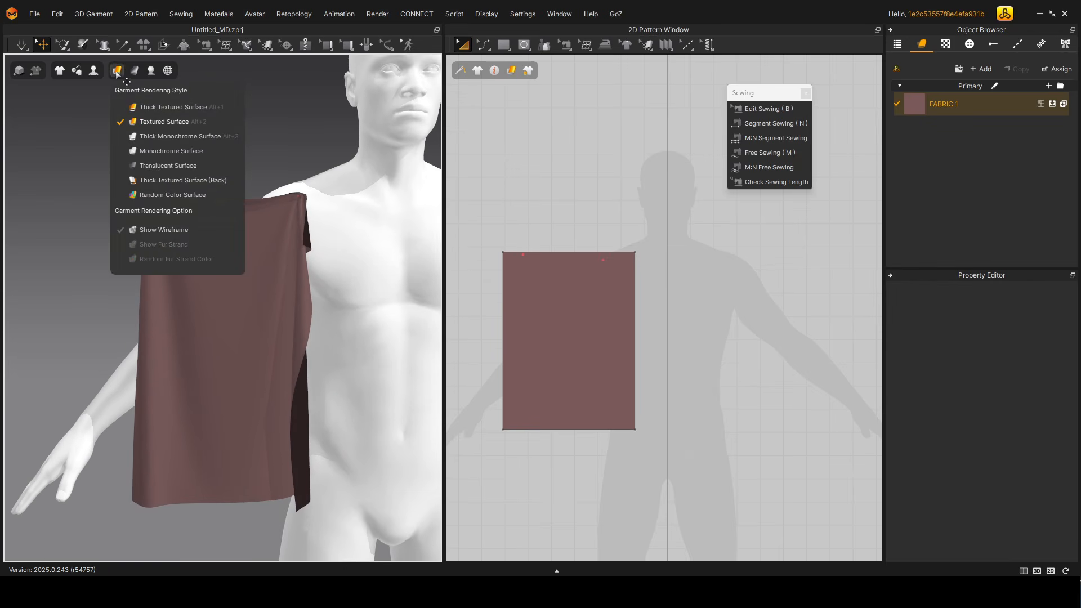
left_click(136, 230)
scroll(282, 292, "up", 5)
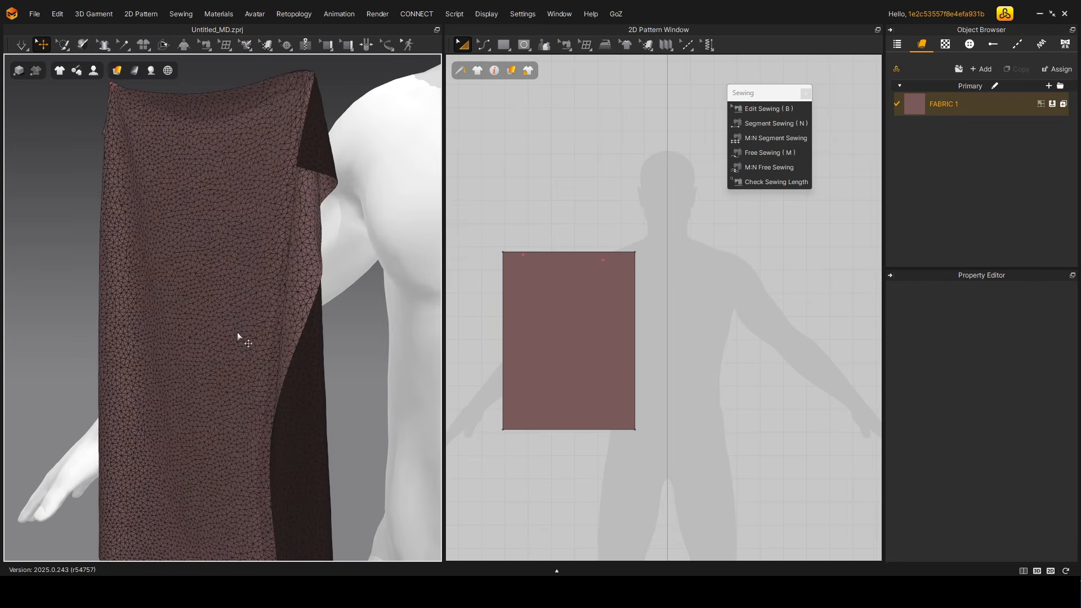
Select the panel in the 3D view and set its particle distance to 5 mm.
scroll(237, 336, "up", 2)
left_click(306, 236)
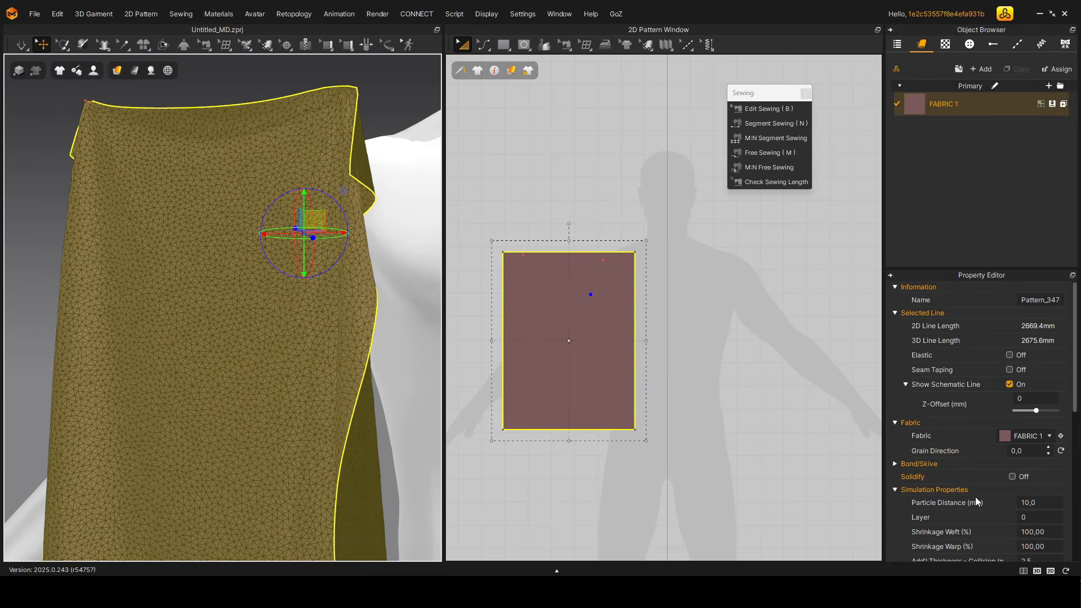
scroll(1022, 451, "down", 2)
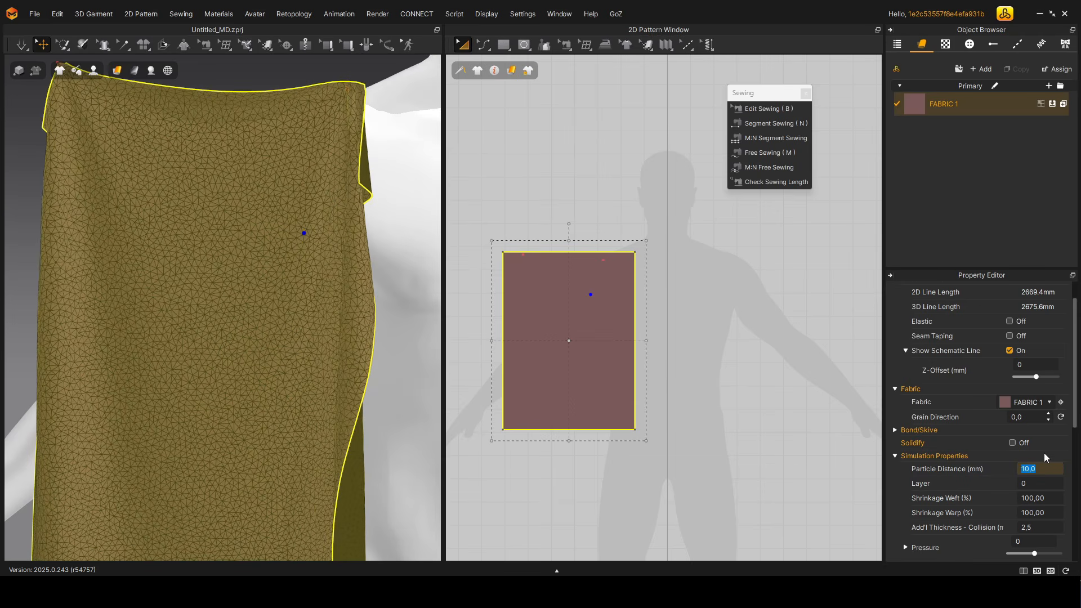
type("5")
key("Return")
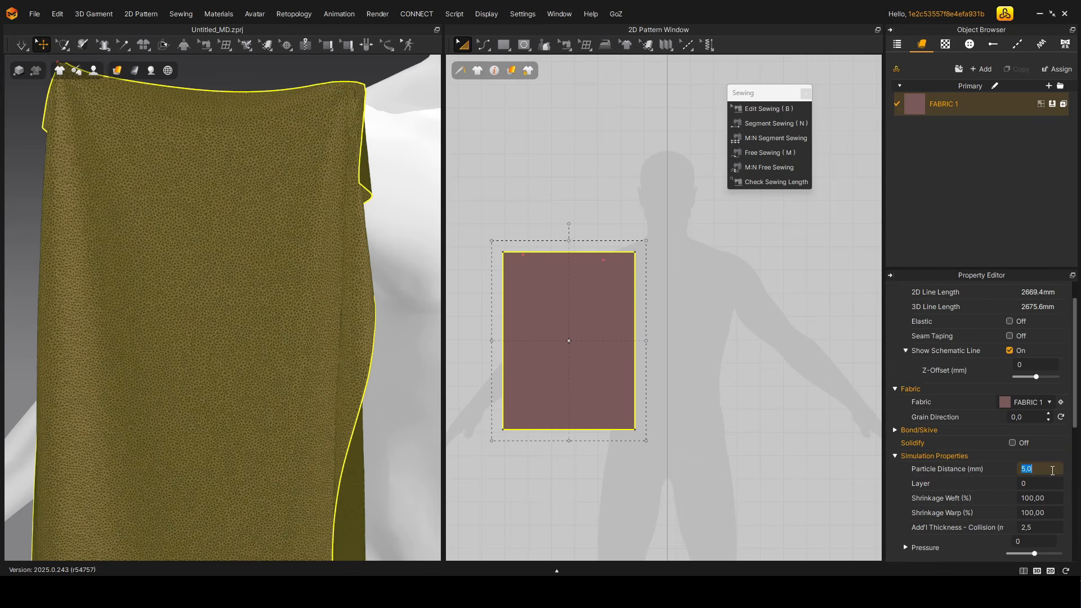
Set the panel's particle distance to 20 mm and simulate it with the coarser mesh.
type("20")
key("Return")
key("space")
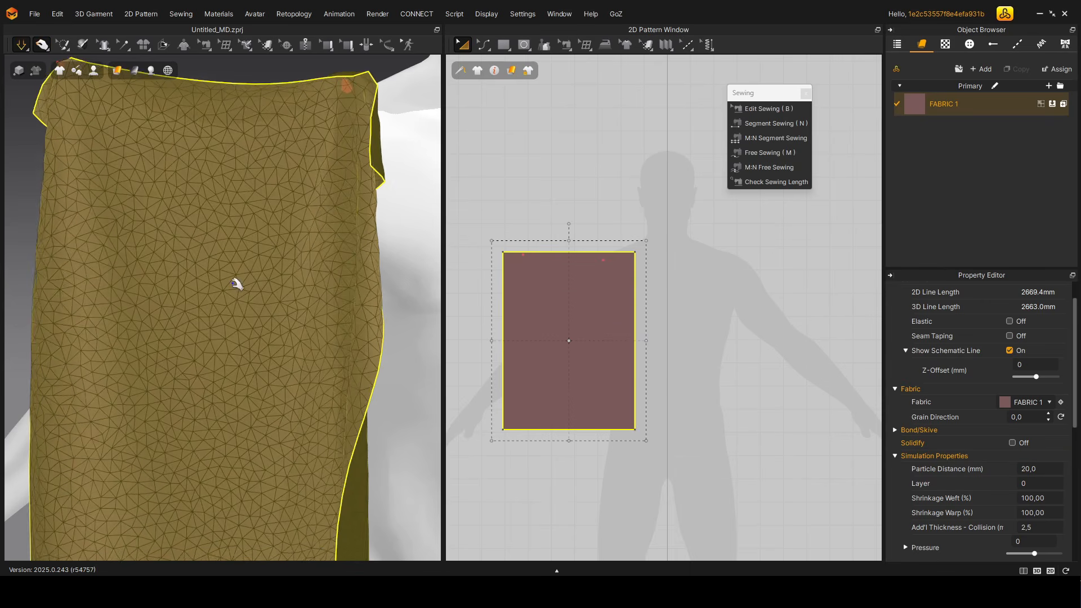
Set the panel's particle distance to 5 mm and pull the finer fabric sideways in the simulation.
left_click(1036, 469)
key("Return")
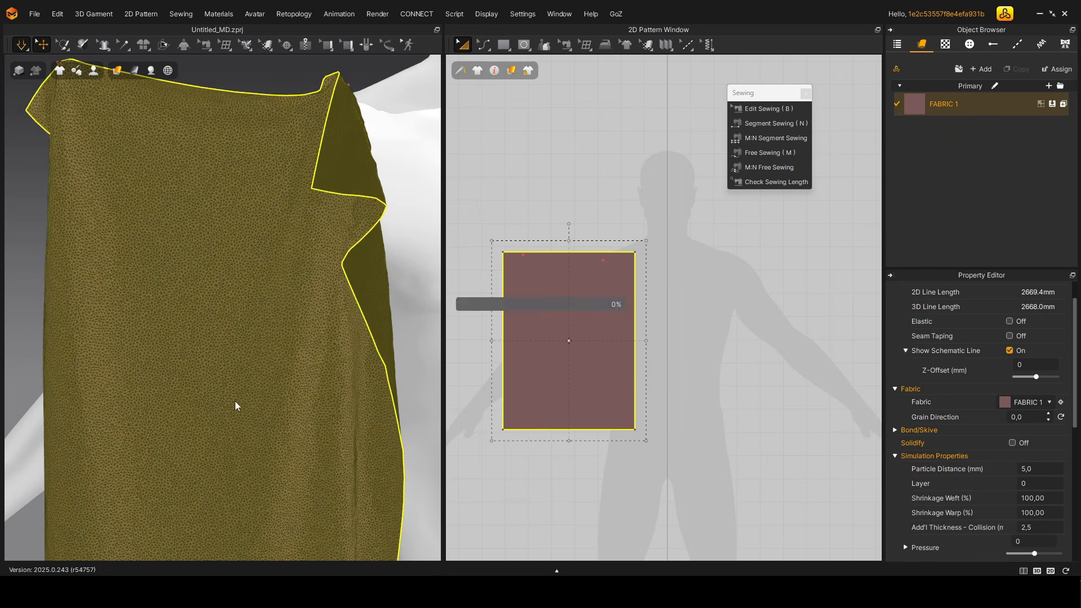
left_click_drag(350, 378, 189, 360)
mouse_move(183, 363)
left_mouse_down()
mouse_move(299, 395)
mouse_move(201, 374)
left_mouse_up()
Activate the Steam brush for the panel and expand its settings, using 40% shrinkage, 268 mm size and 56% hardness.
left_click(604, 47)
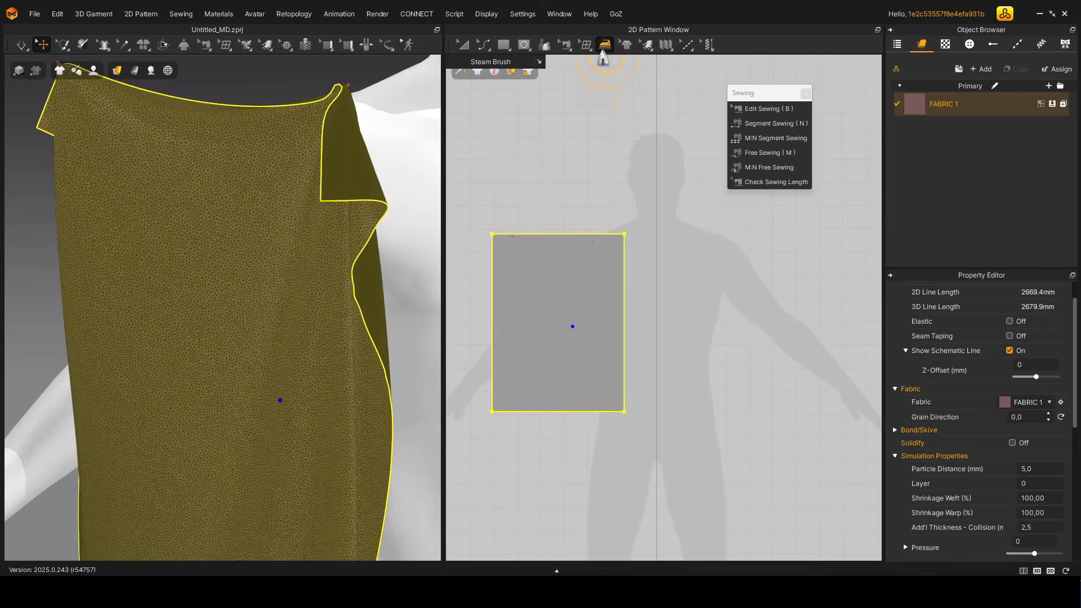
left_click(538, 61)
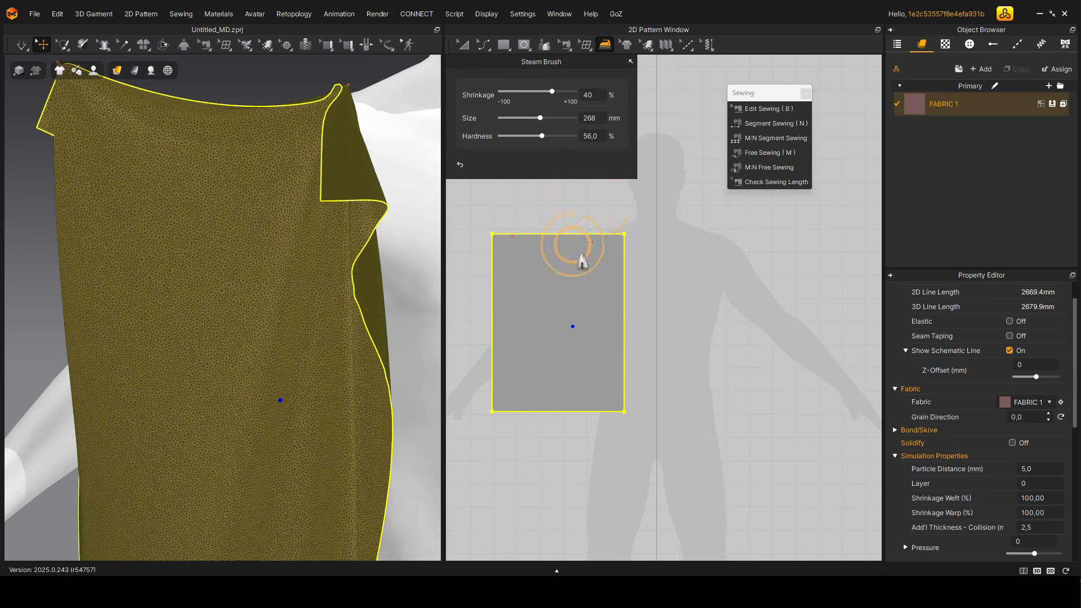
scroll(519, 240, "up", 3)
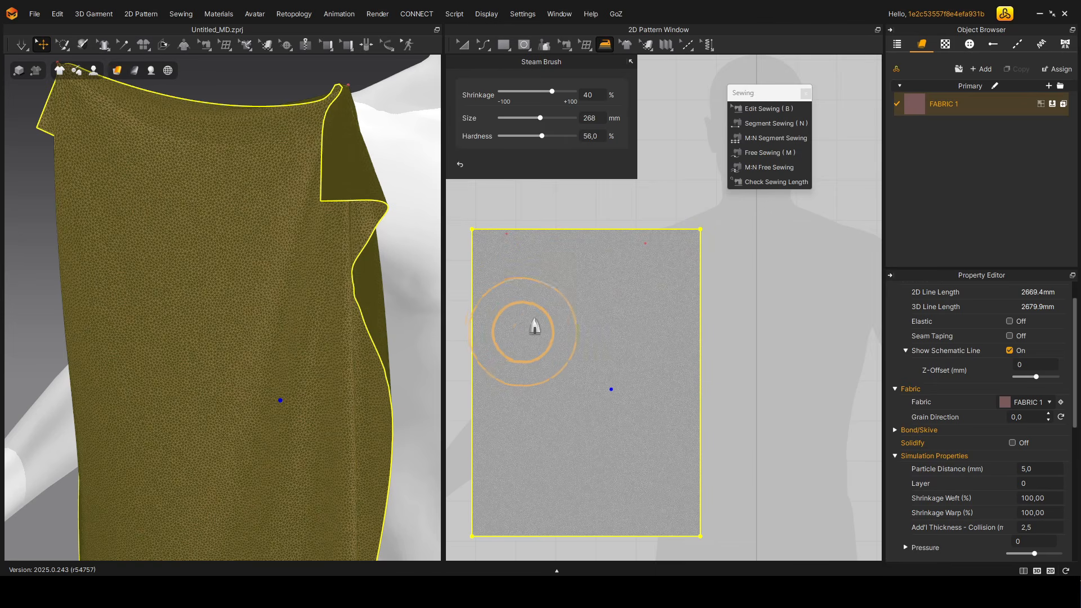
right_click_drag(288, 280, 360, 320)
right_click(518, 317)
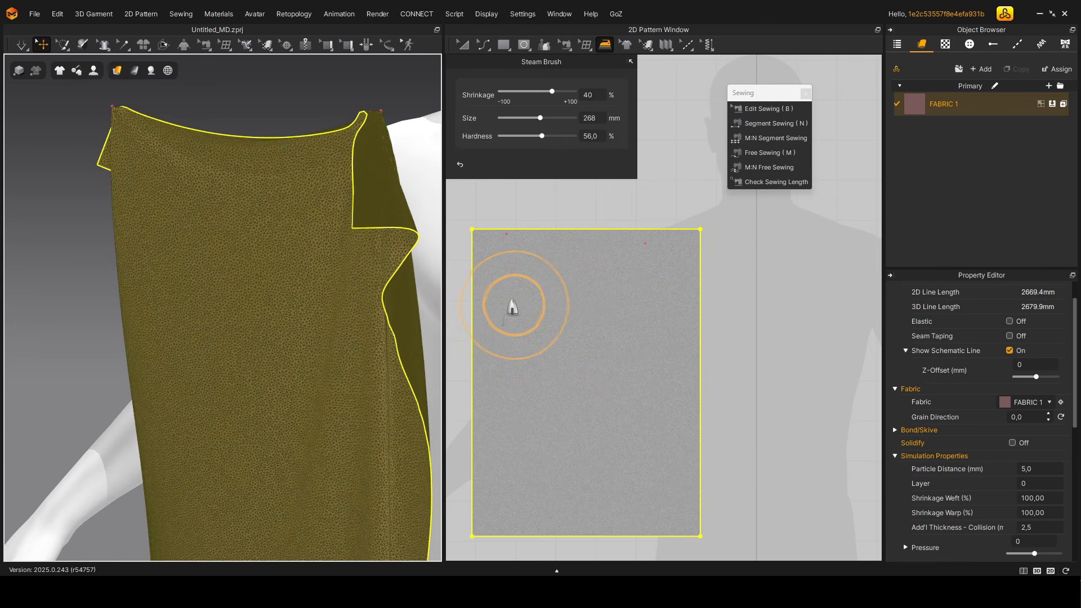
Brush a 40% shrinkage area onto the panel's upper-left part and inspect the deformation while the simulation runs.
mouse_move(120, 70)
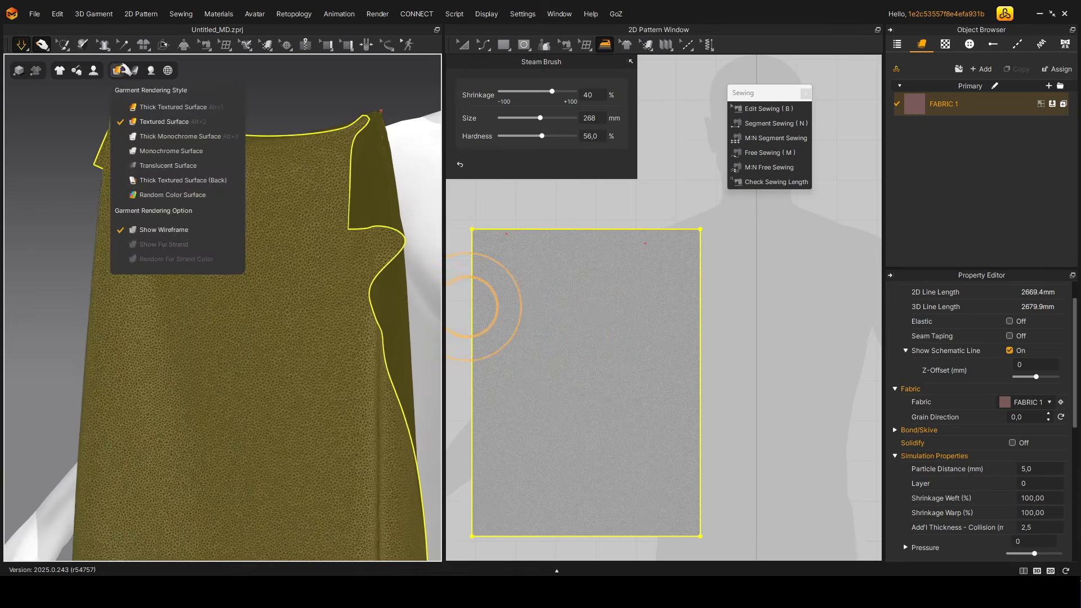
mouse_move(522, 315)
left_mouse_down()
mouse_move(535, 315)
mouse_move(531, 336)
mouse_move(535, 321)
left_mouse_up()
mouse_move(82, 206)
right_mouse_down()
mouse_move(124, 281)
mouse_move(222, 335)
mouse_move(343, 301)
right_mouse_up()
scroll(343, 301, "down", 4)
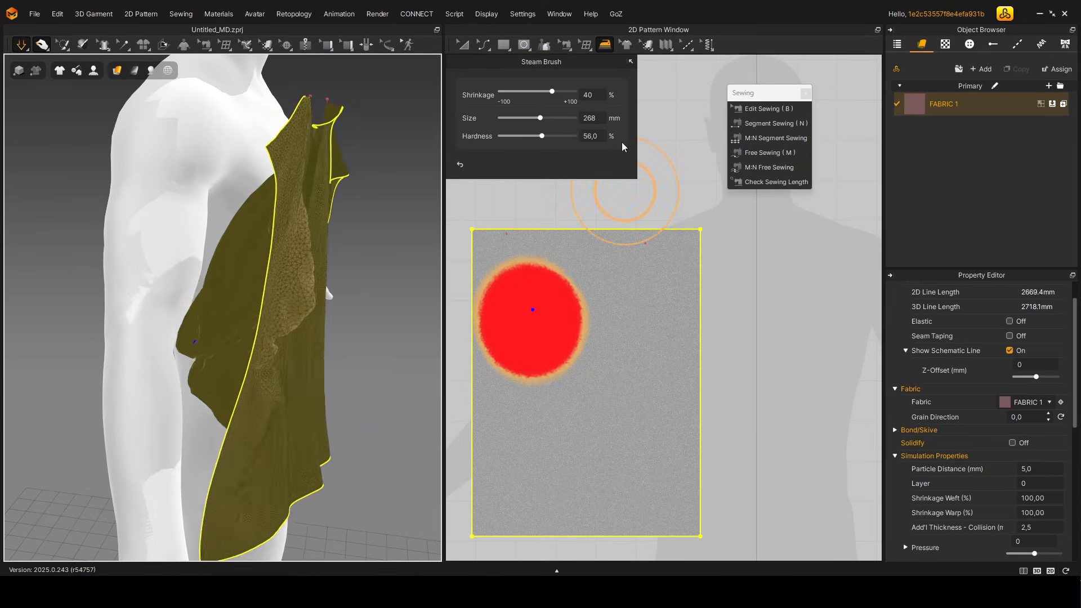
Set the Steam brush shrinkage to -34%, brush the panel's lower-right part and stop the simulation.
left_click_drag(551, 91, 526, 91)
scroll(190, 318, "up", 5)
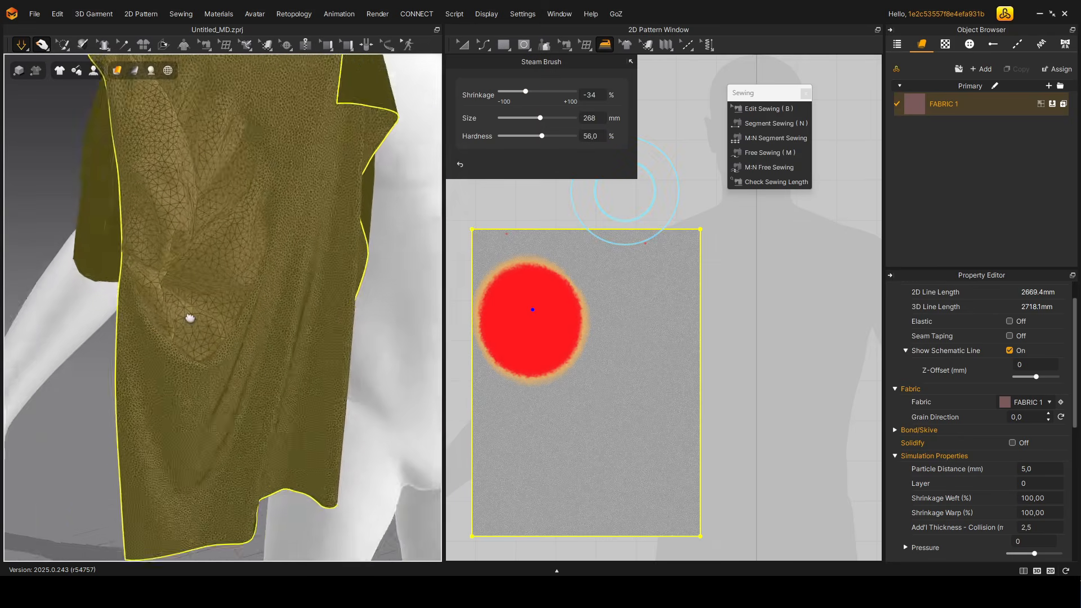
mouse_move(615, 439)
left_mouse_down()
mouse_move(598, 437)
mouse_move(617, 430)
mouse_move(625, 441)
left_mouse_up()
scroll(299, 428, "down", 5)
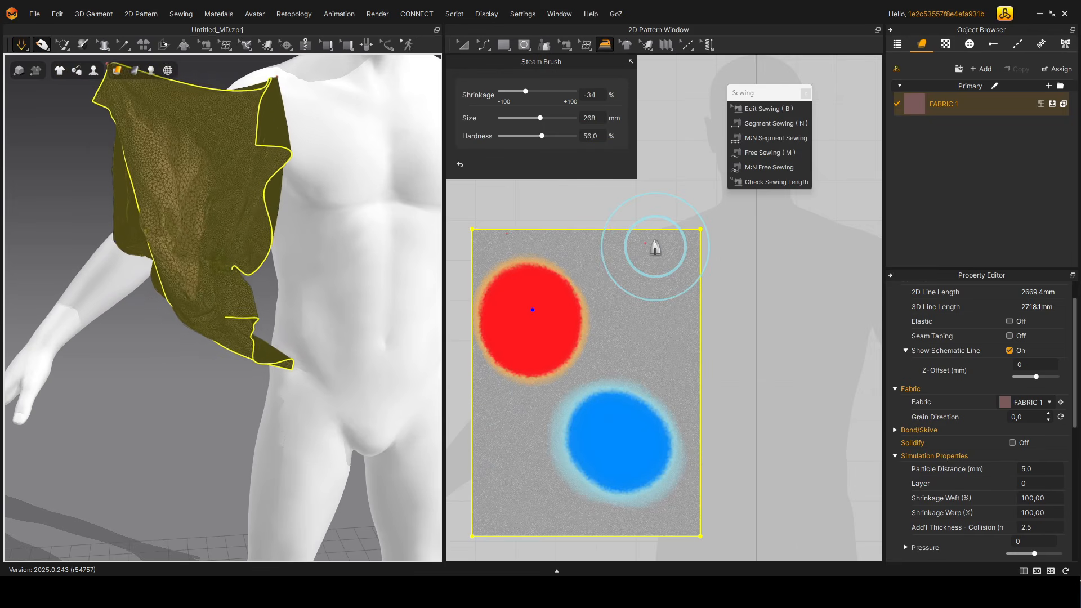
left_click(22, 45)
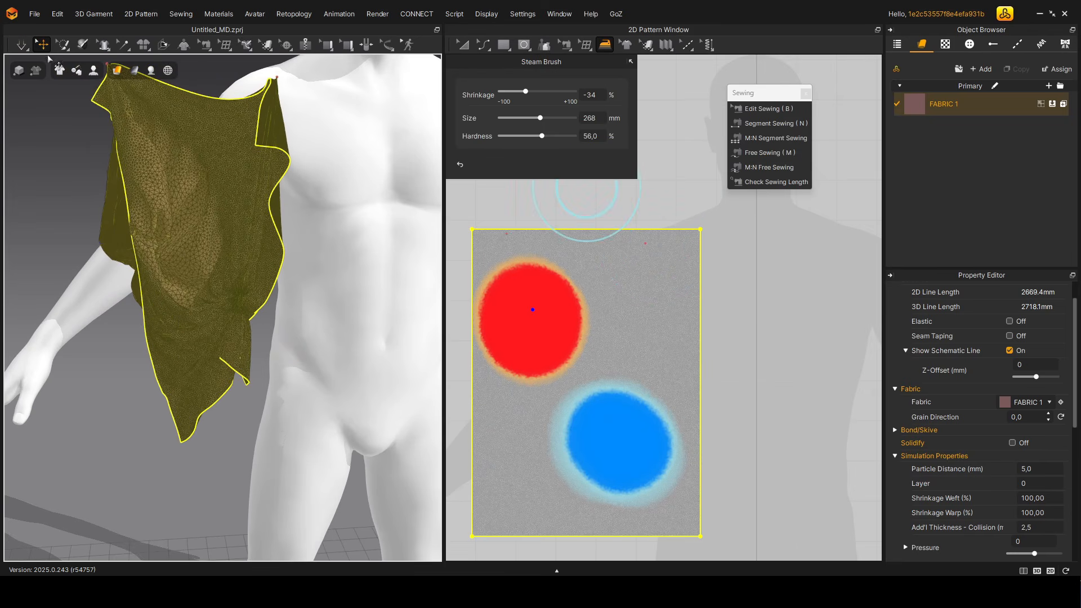
Delete the steamed panel from the pattern.
left_click(465, 45)
key("Delete")
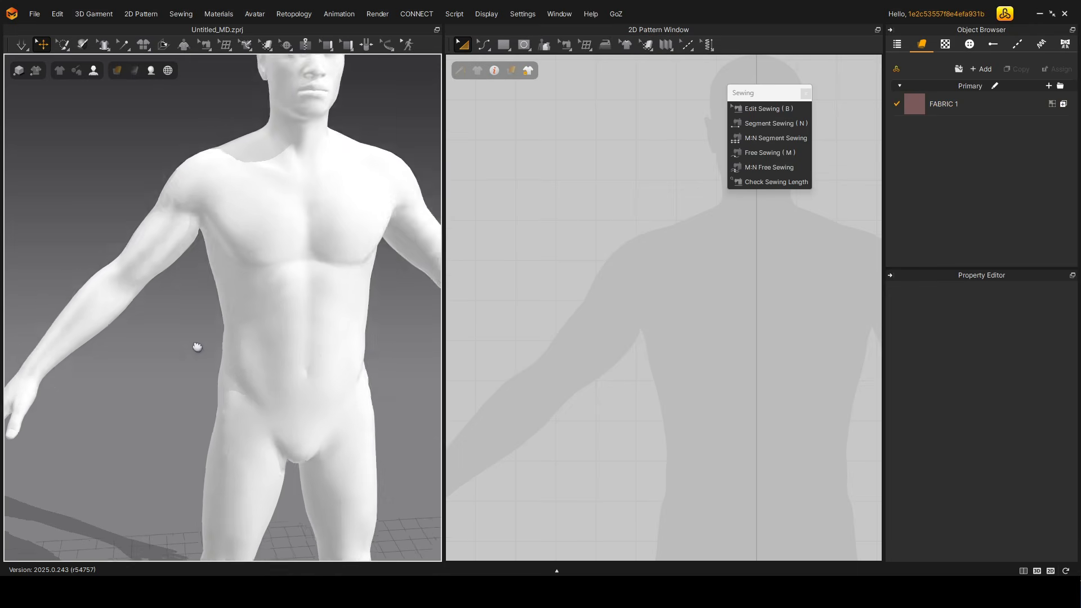
right_click_drag(197, 347, 426, 303)
Examine the Seam Taping tool and the Texture tools, then close the Texture palette.
left_click(626, 47)
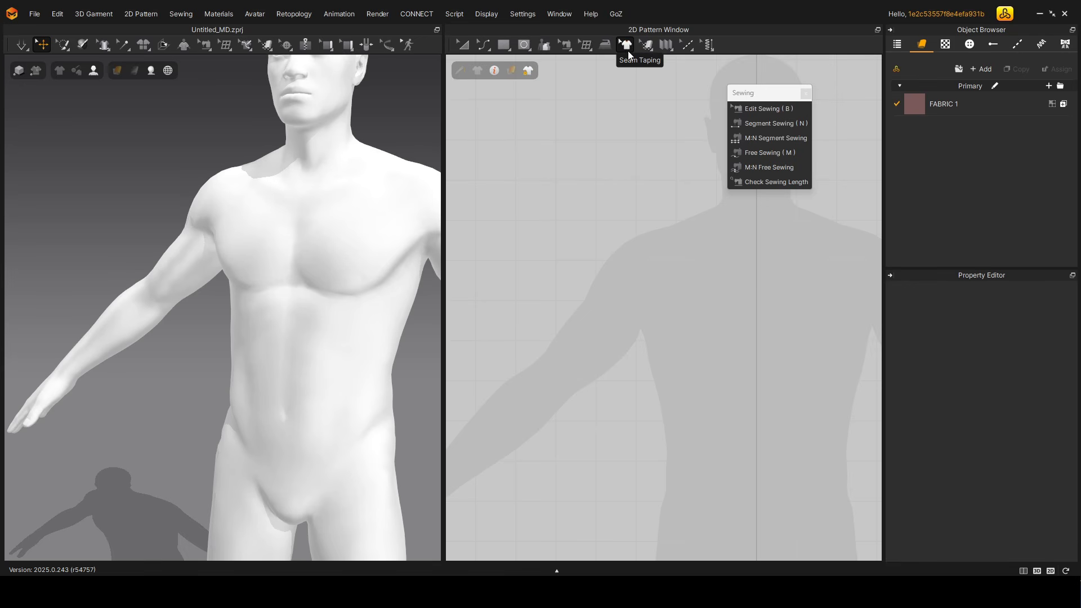
left_click(649, 50)
left_click(682, 68)
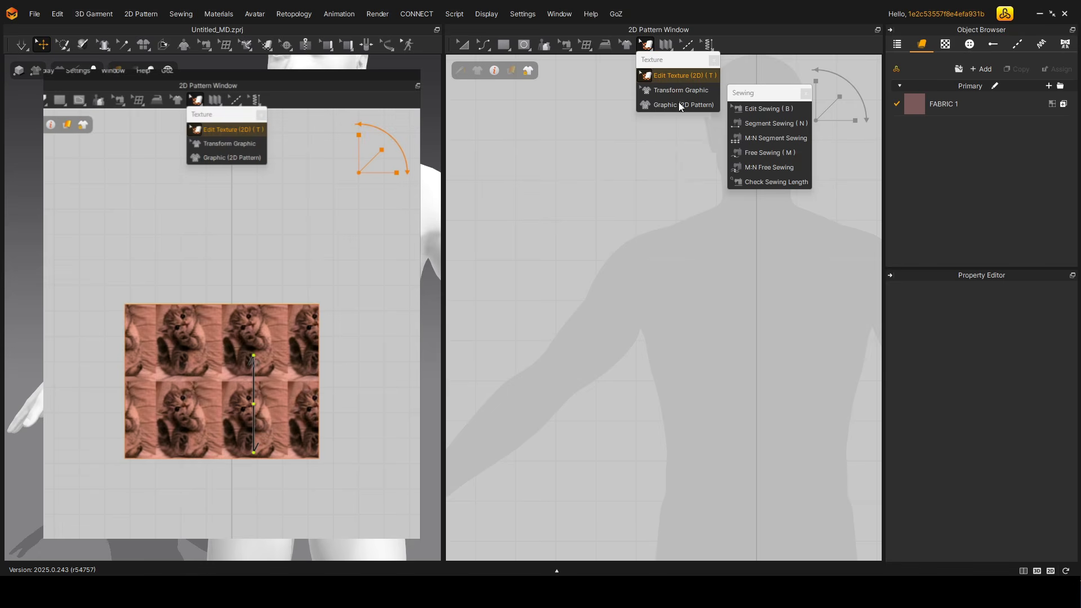
left_click(714, 64)
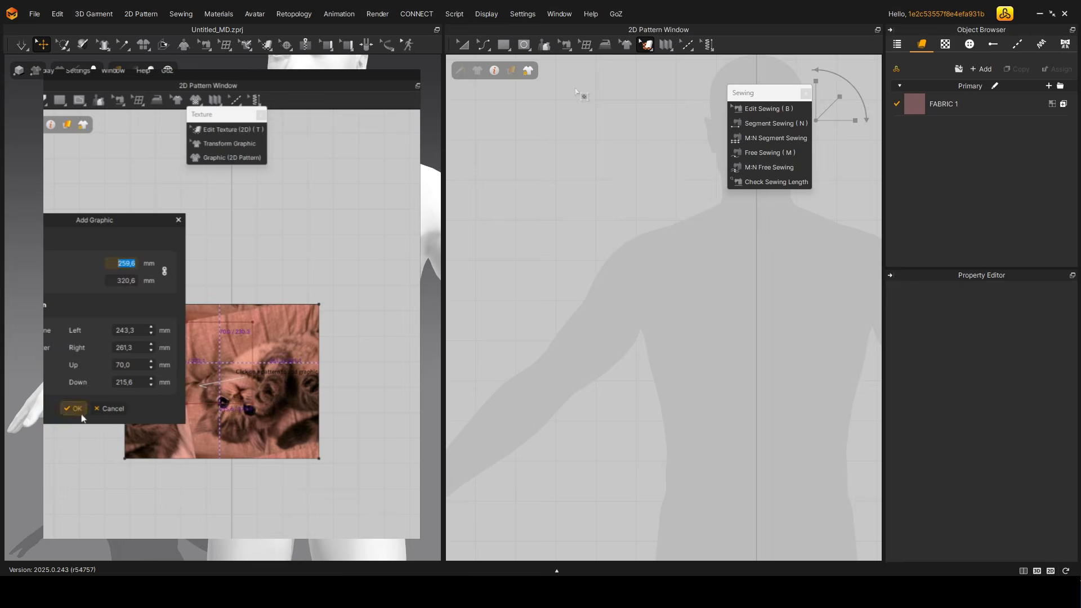
Close the floating Sewing palette and activate the Edit Pattern tool.
left_click(806, 94)
left_click(483, 44)
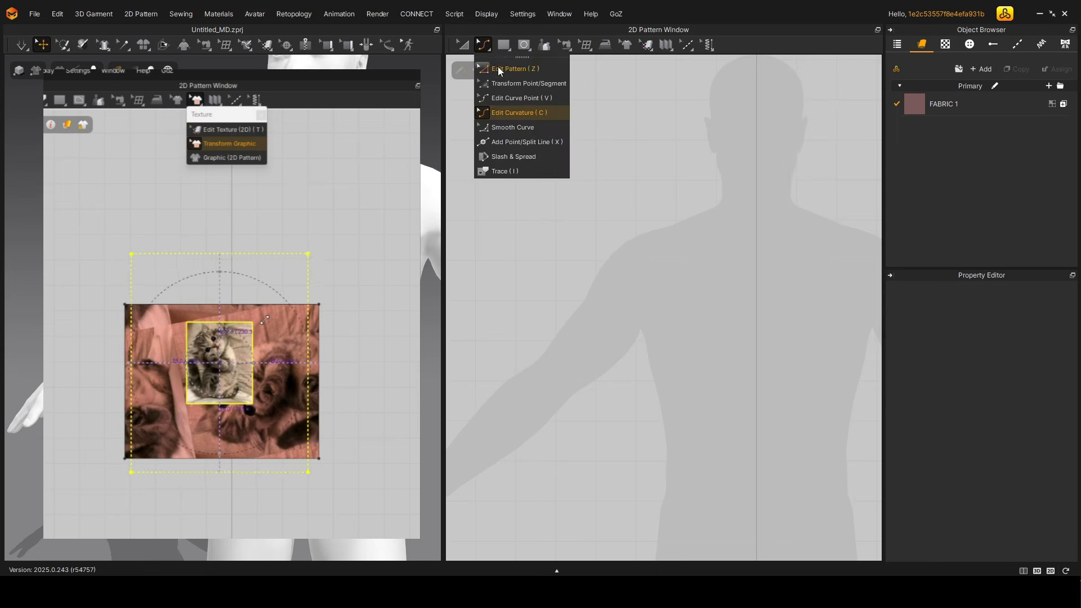
left_click(498, 68)
Examine the Pleats tools in a floating palette and close it.
left_click(646, 45)
left_click(666, 45)
left_click_drag(694, 63, 686, 108)
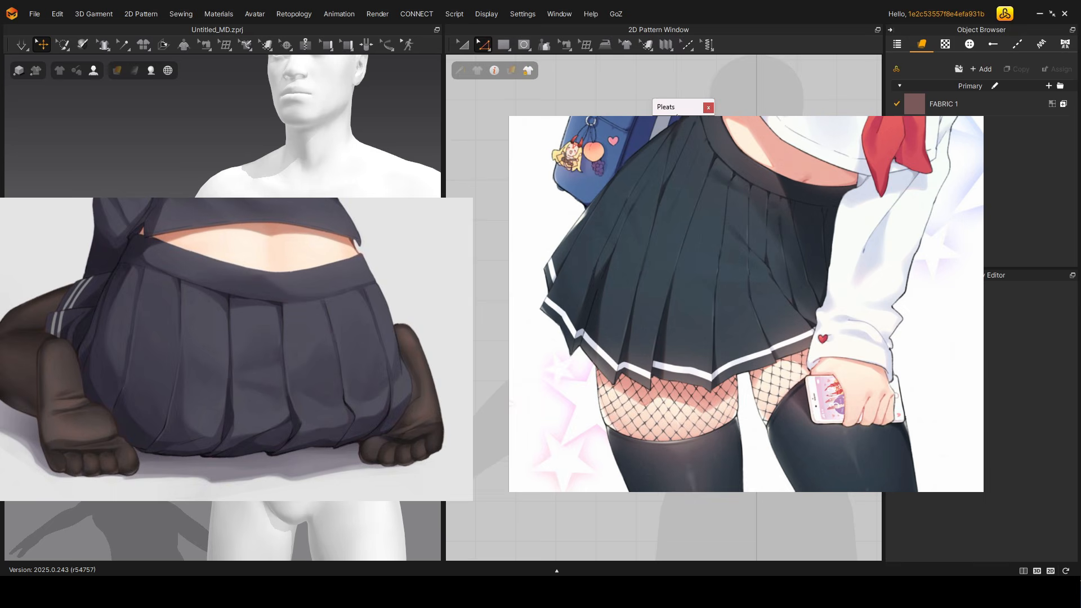
left_click(685, 123)
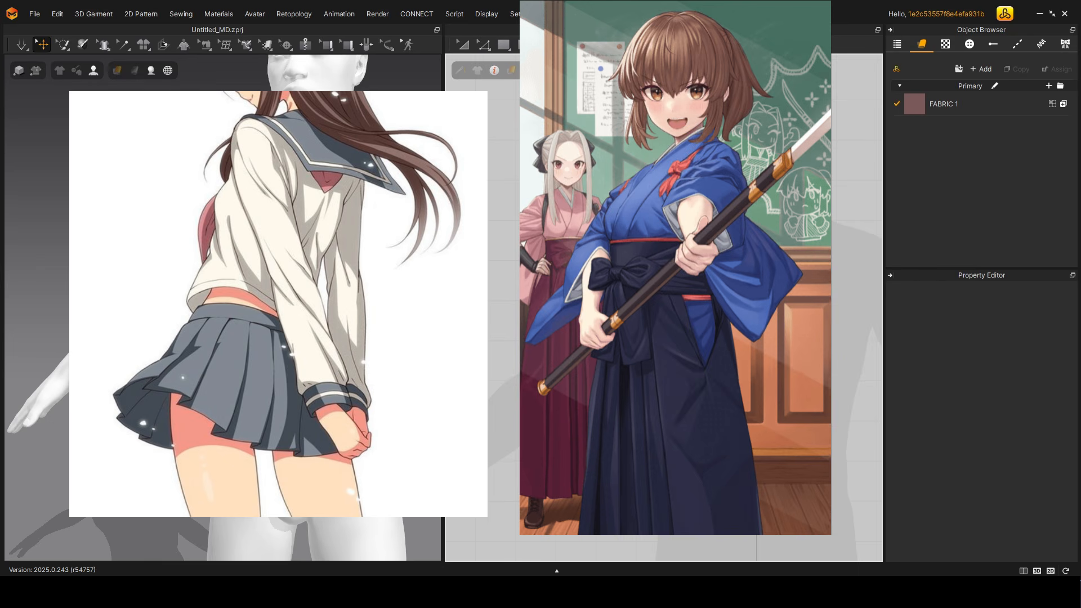
Activate the topstitch tool and select the Default Topstitch style.
left_click(685, 44)
left_click(666, 105)
left_click(996, 93)
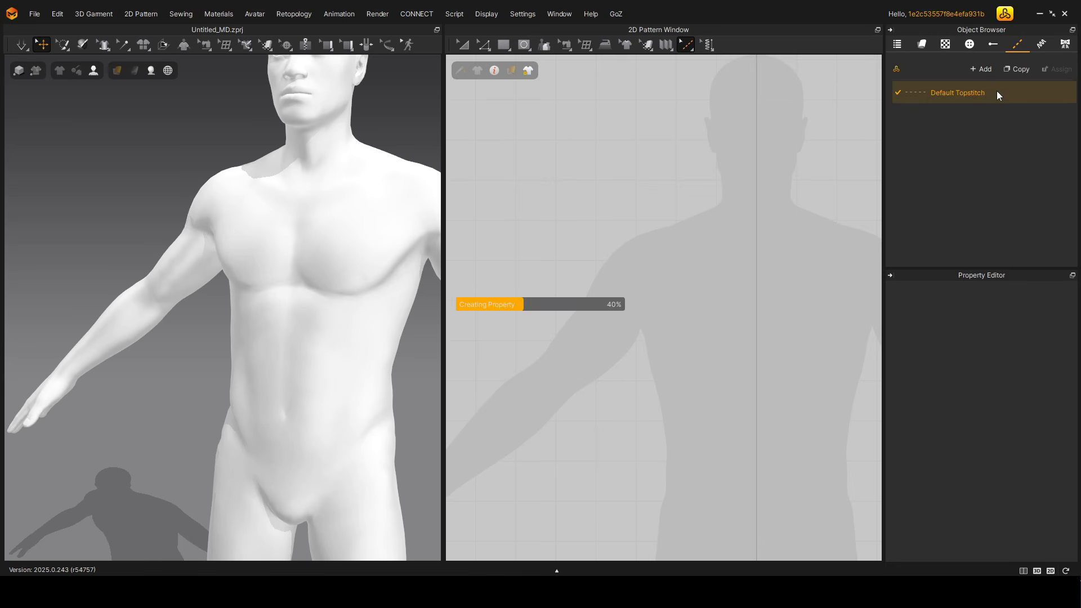
Draw a rectangular panel and add a vertical internal line about 557 mm long from its top edge to its bottom edge.
left_click(504, 44)
left_click_drag(505, 153, 741, 377)
mouse_move(506, 43)
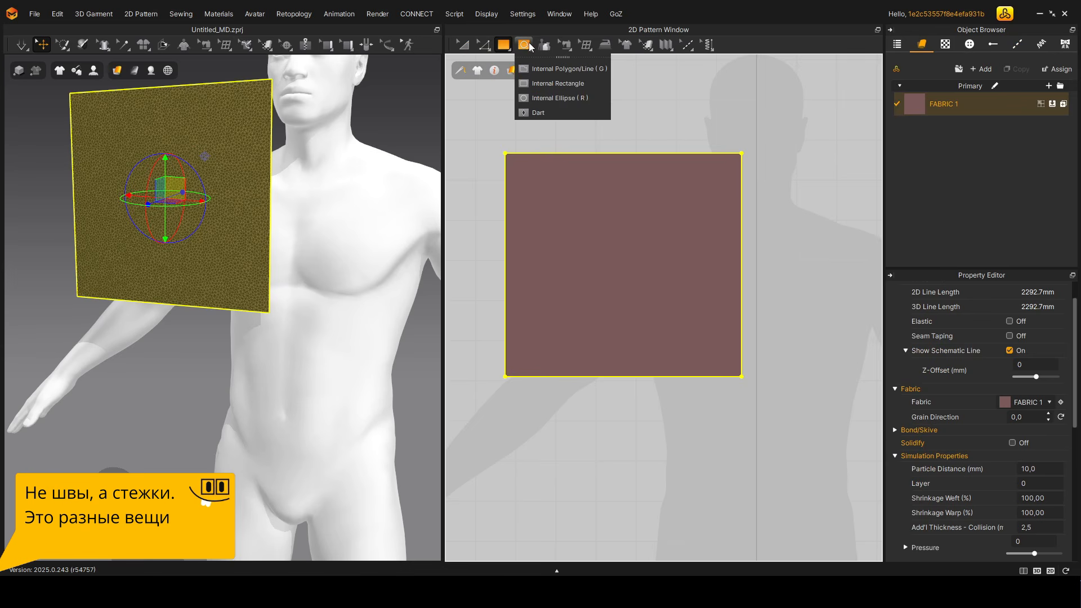
left_click(535, 69)
left_click(616, 153)
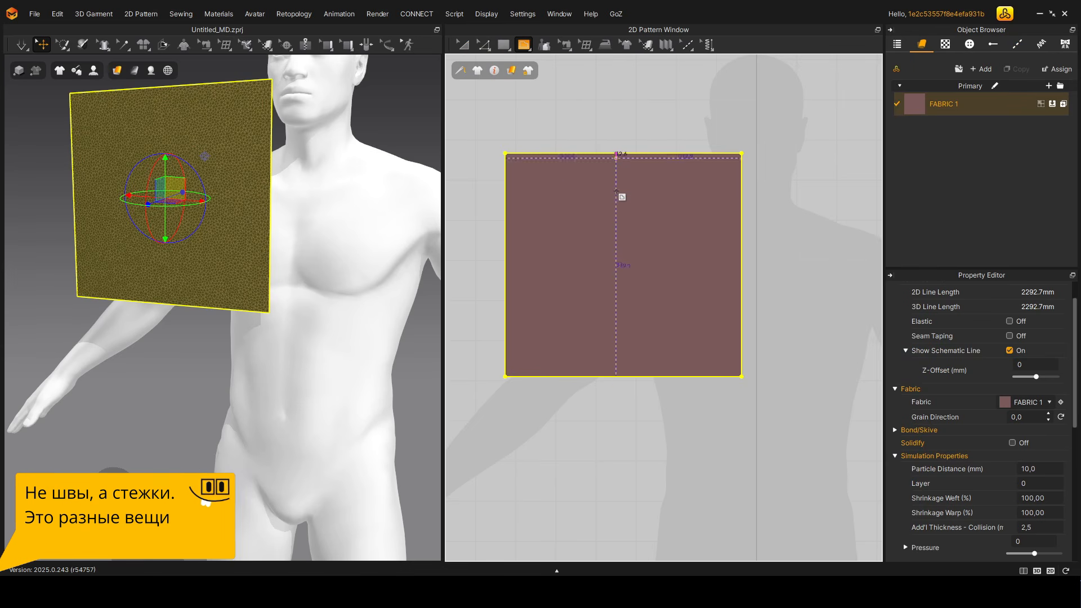
double_click(618, 376)
middle_click_drag(213, 76, 271, 198)
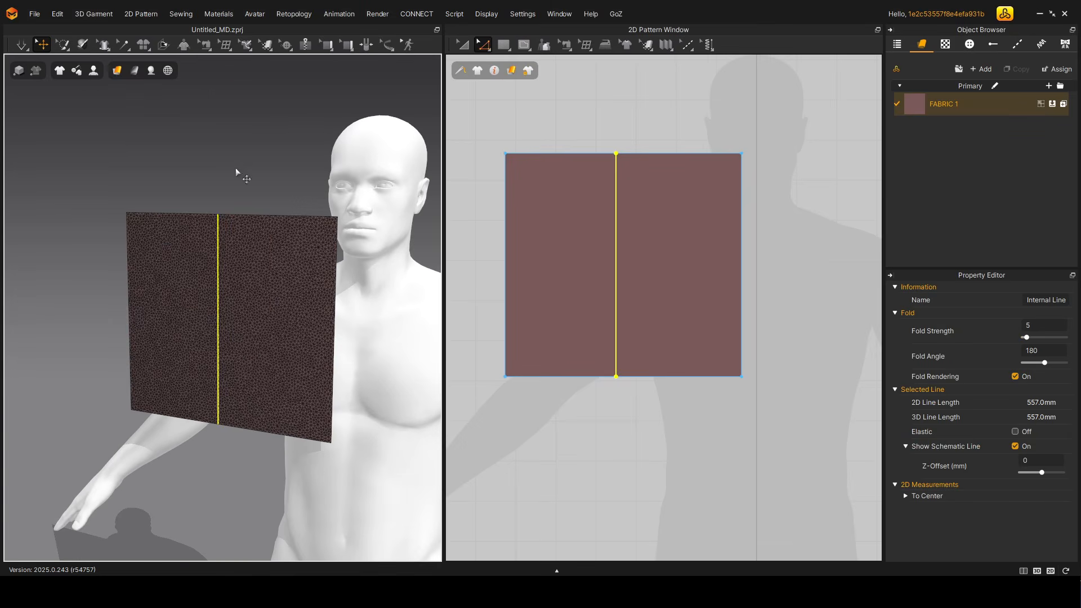
Hide the garment wireframe and show the list of topstitch styles.
mouse_move(118, 72)
left_click(151, 229)
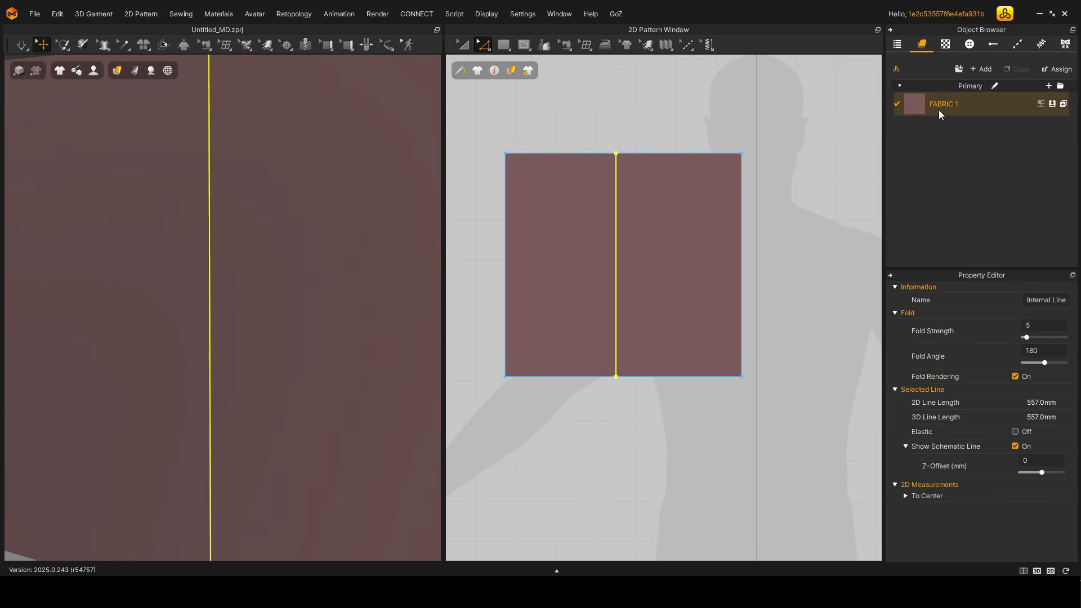
left_click(1017, 45)
scroll(972, 349, "up", 5)
Switch between the Edit, Segment and Free Topstitch tools to compare the available topstitch modes.
left_click(685, 44)
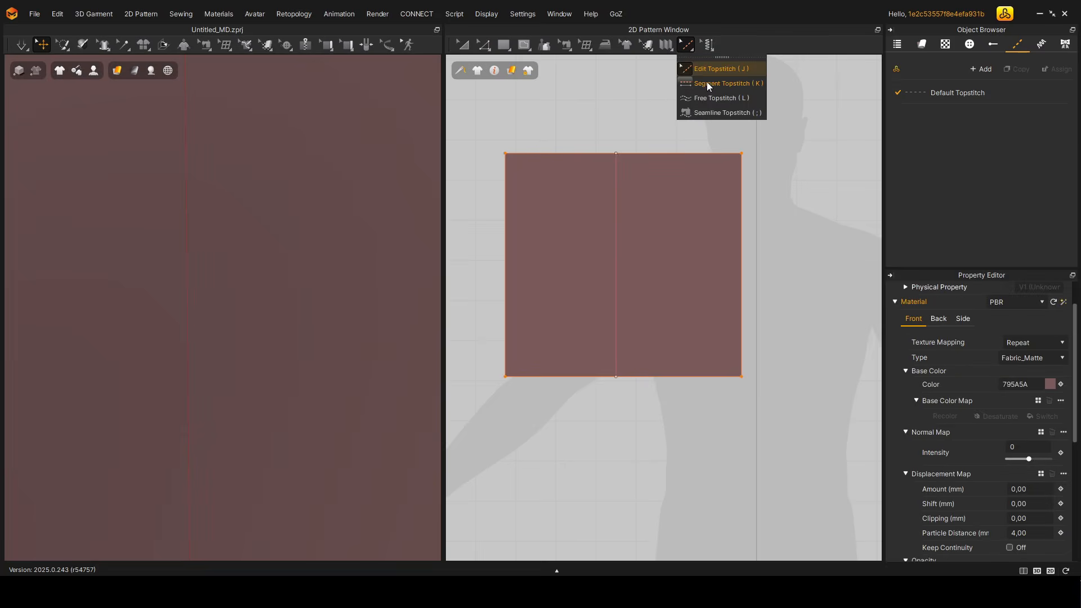
key("k")
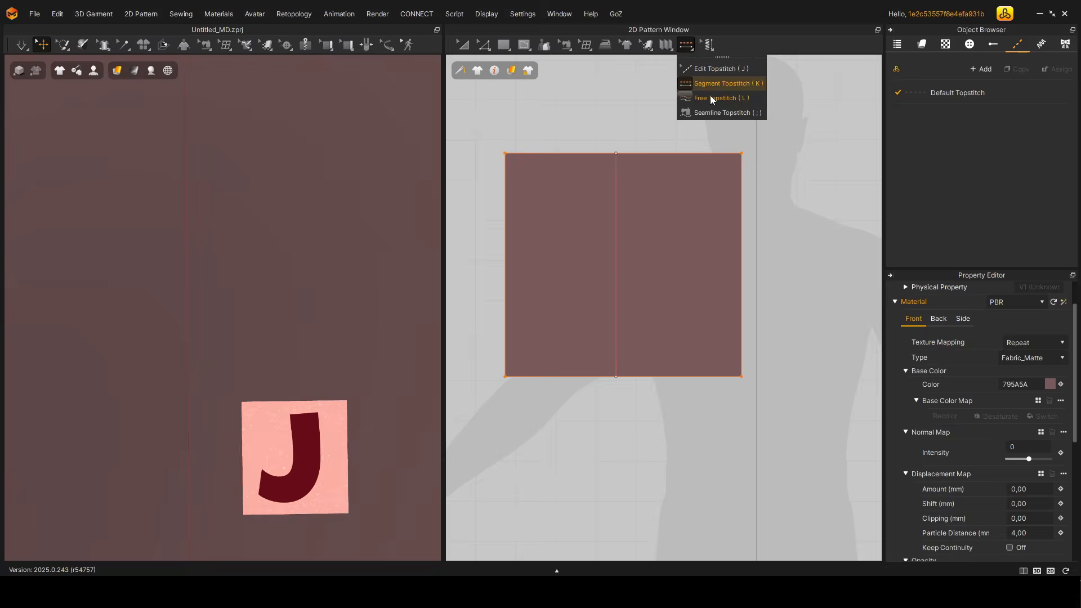
key("l")
key("j")
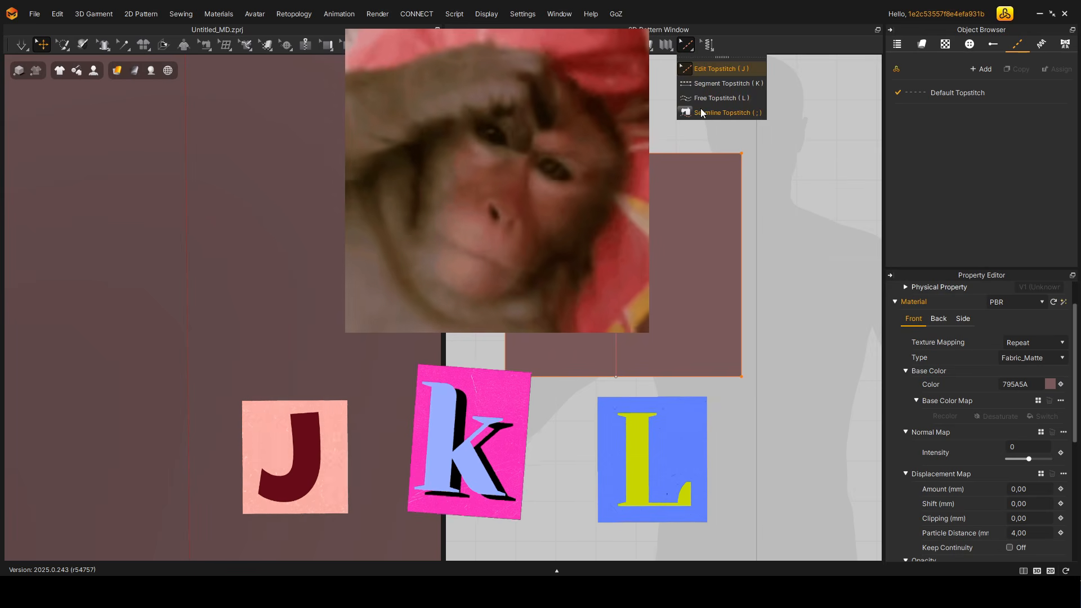
key("k")
key("l")
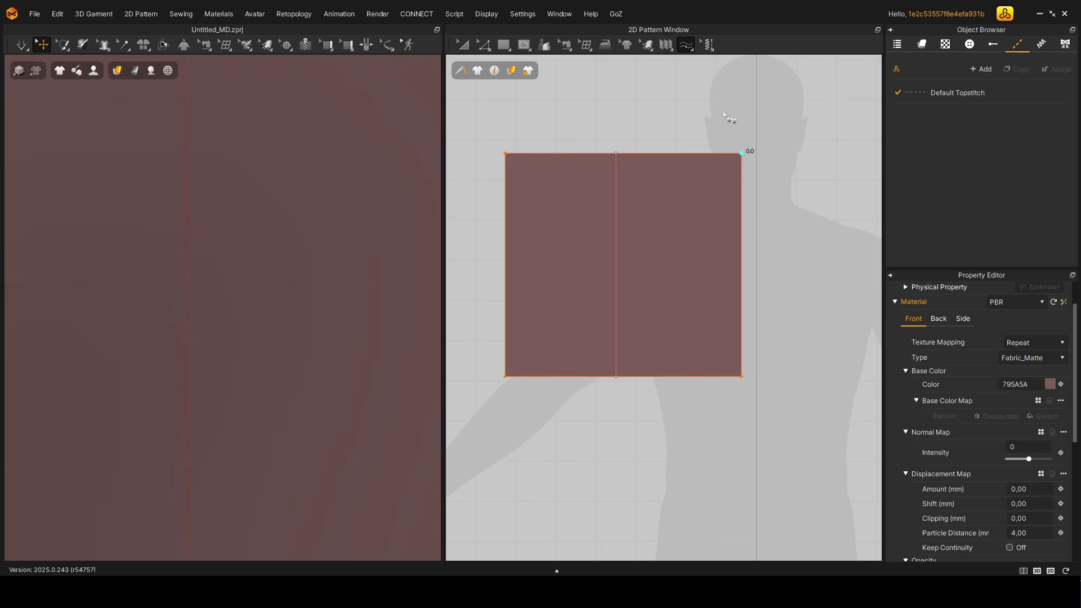
Apply the Default Topstitch to the panel's internal line with the Segment Topstitch tool.
left_click(1010, 93)
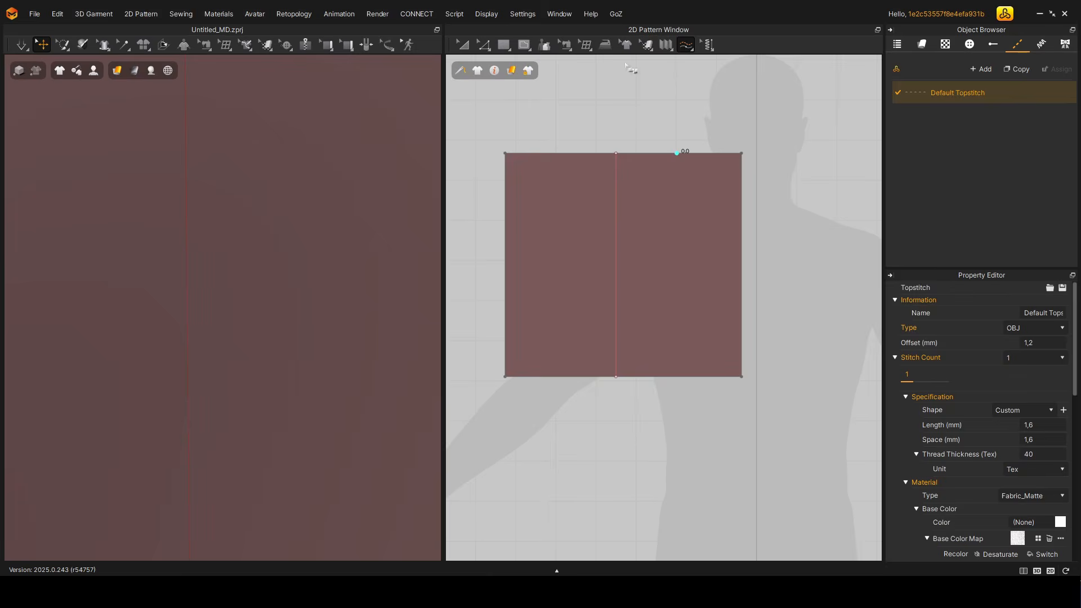
left_click(686, 44)
left_click(703, 85)
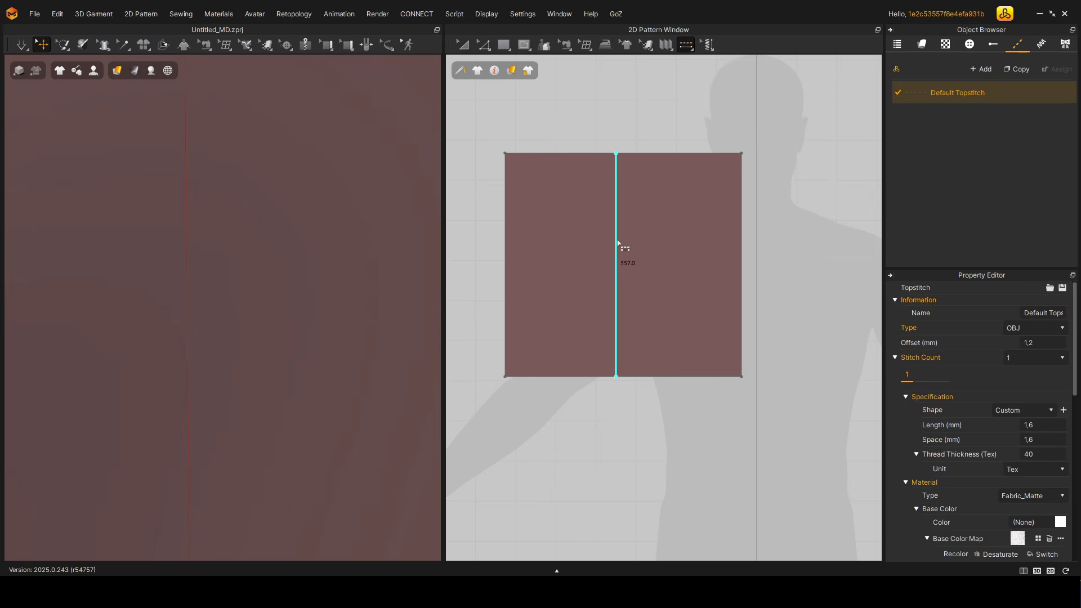
left_click(617, 242)
right_click_drag(197, 304, 270, 328)
Try different stitch shapes for the Default Topstitch, ending with Buttonhole.
left_click(958, 93)
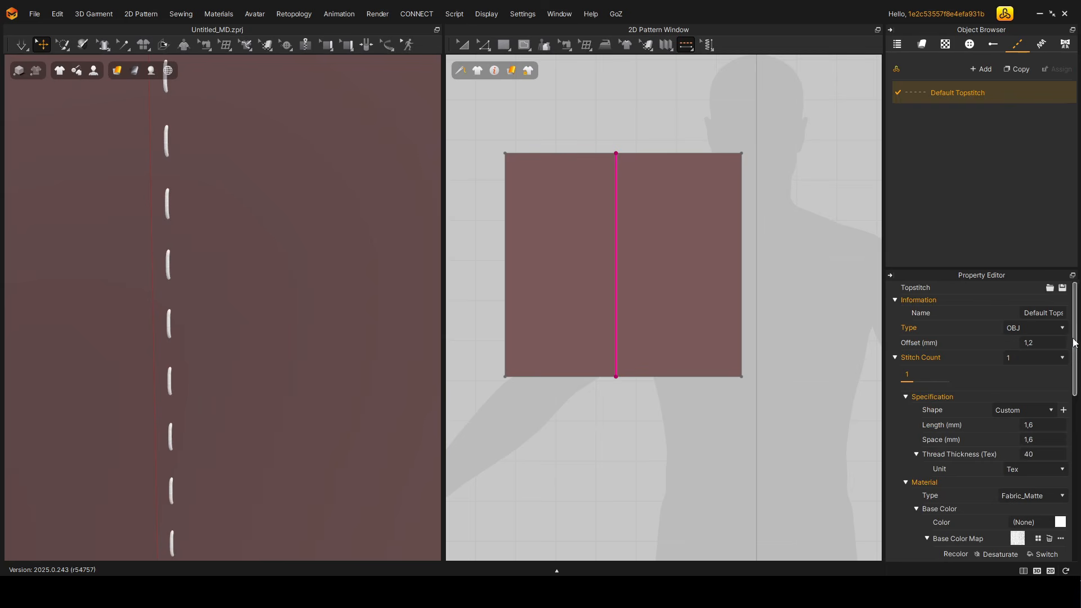
left_click(1037, 353)
left_click(1031, 341)
left_click(1025, 411)
left_click(1012, 456)
left_click(1016, 410)
left_click(1016, 442)
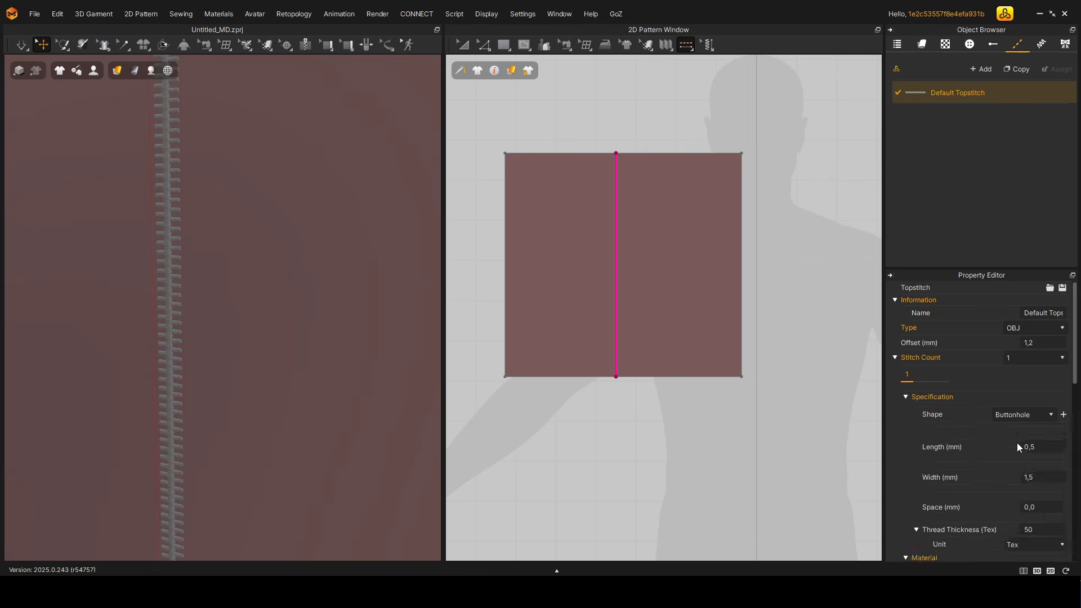
Set the Default Topstitch's shape to Single and inspect the stitches on the panel.
scroll(985, 461, "down", 5)
scroll(1016, 394, "up", 2)
left_click(1019, 309)
left_click(1013, 322)
right_click_drag(276, 433, 321, 439)
key("f")
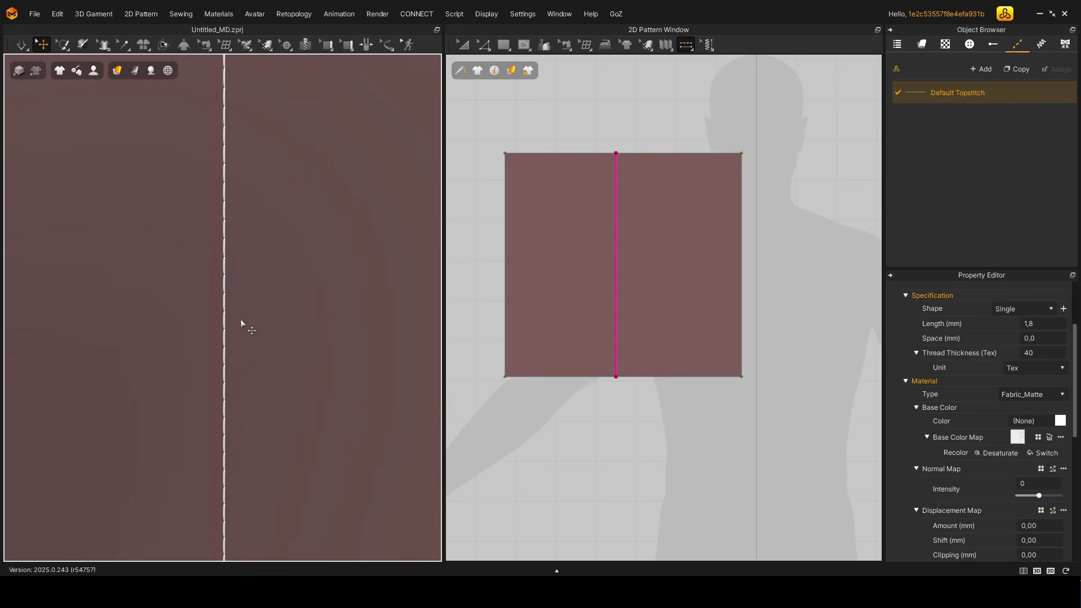
Switch the Default Topstitch to the flat, non-OBJ type and return to the Edit Pattern tool.
scroll(1018, 394, "up", 3)
left_click(1015, 328)
left_click(1019, 340)
left_click(484, 44)
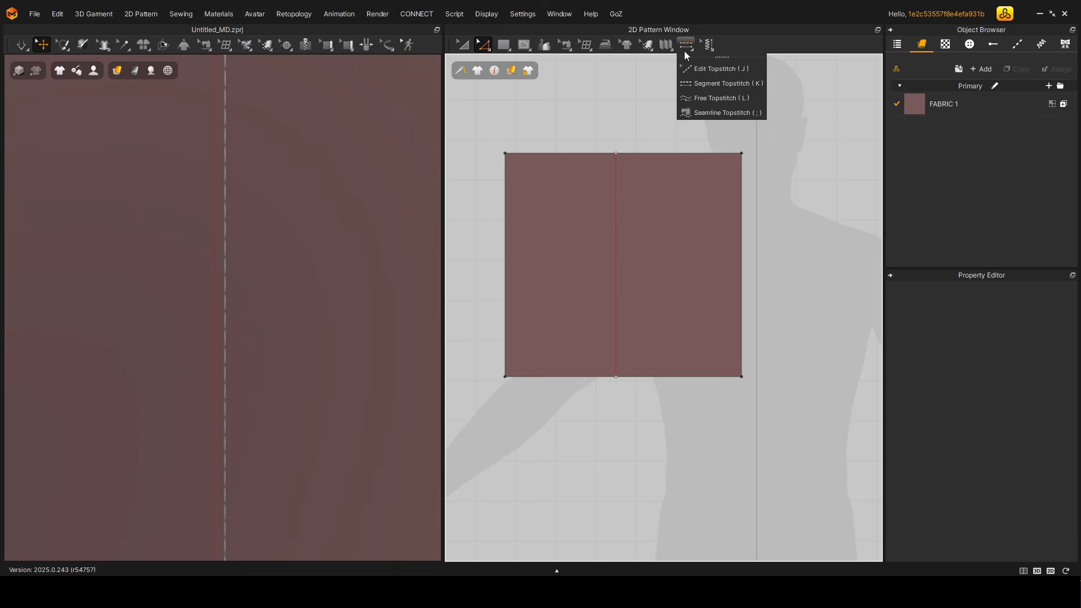
Apply Default Puckering along the panel's internal line with the Segment Puckering tool and inspect it in 3D.
left_click(706, 45)
left_click(1029, 91)
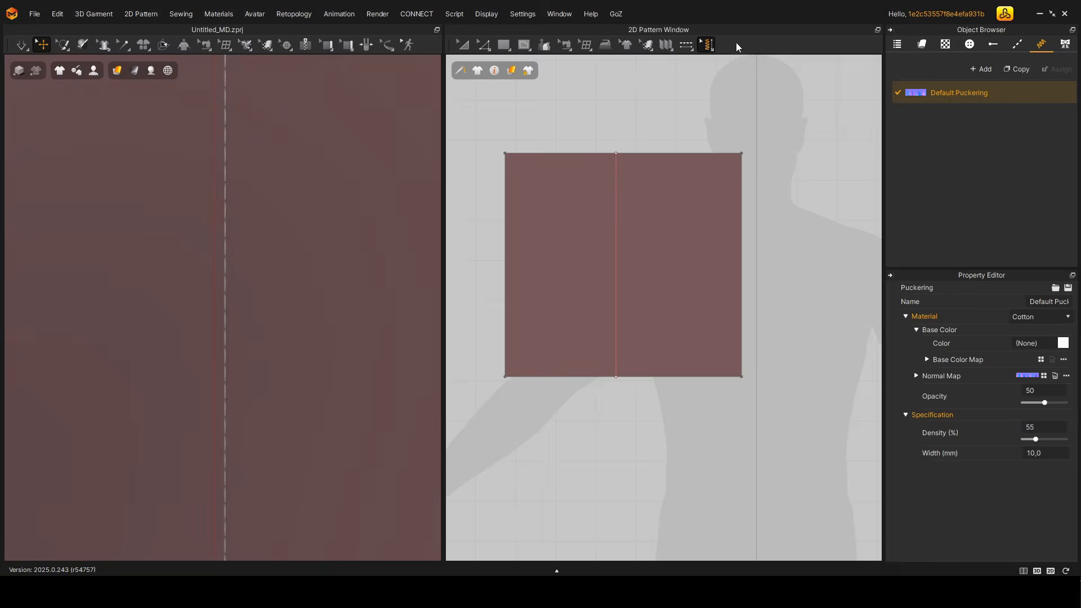
mouse_move(715, 44)
left_click(735, 83)
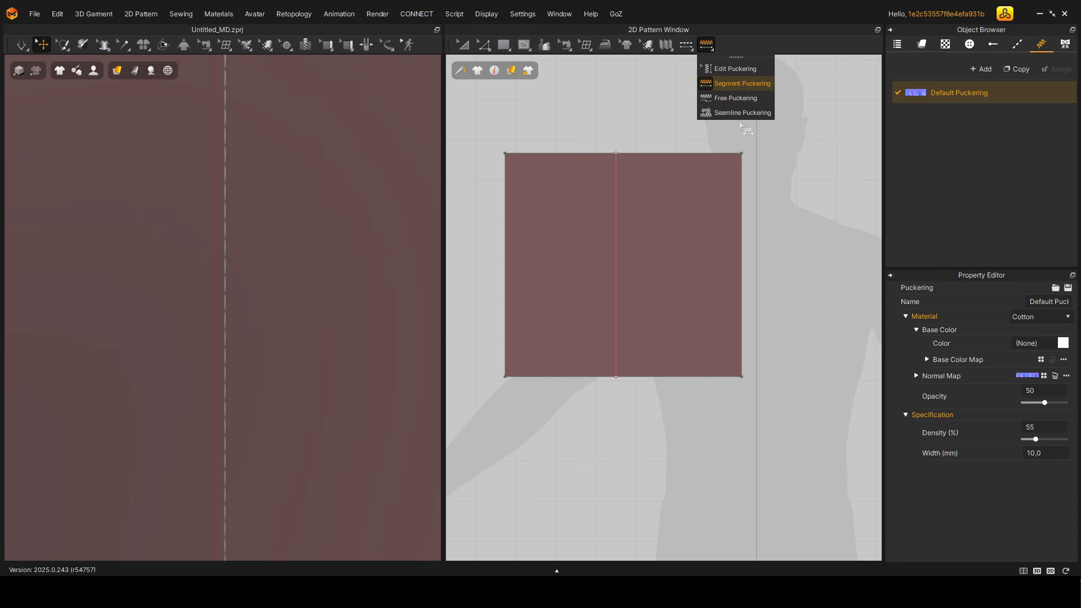
left_click(741, 84)
left_click(707, 46)
left_click(616, 218)
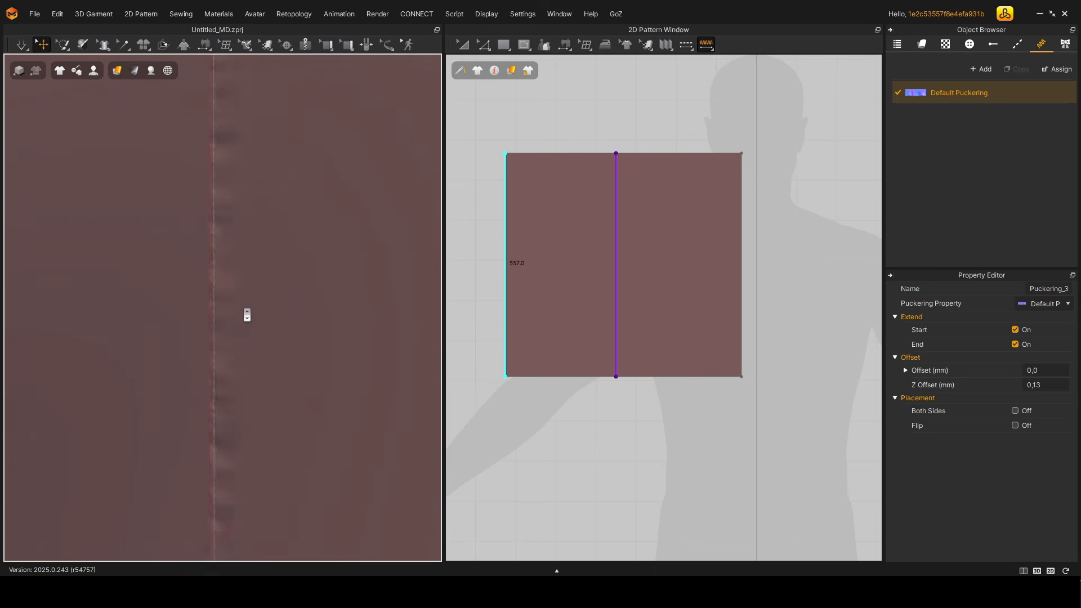
scroll(333, 349, "down", 2)
middle_click_drag(334, 349, 293, 293)
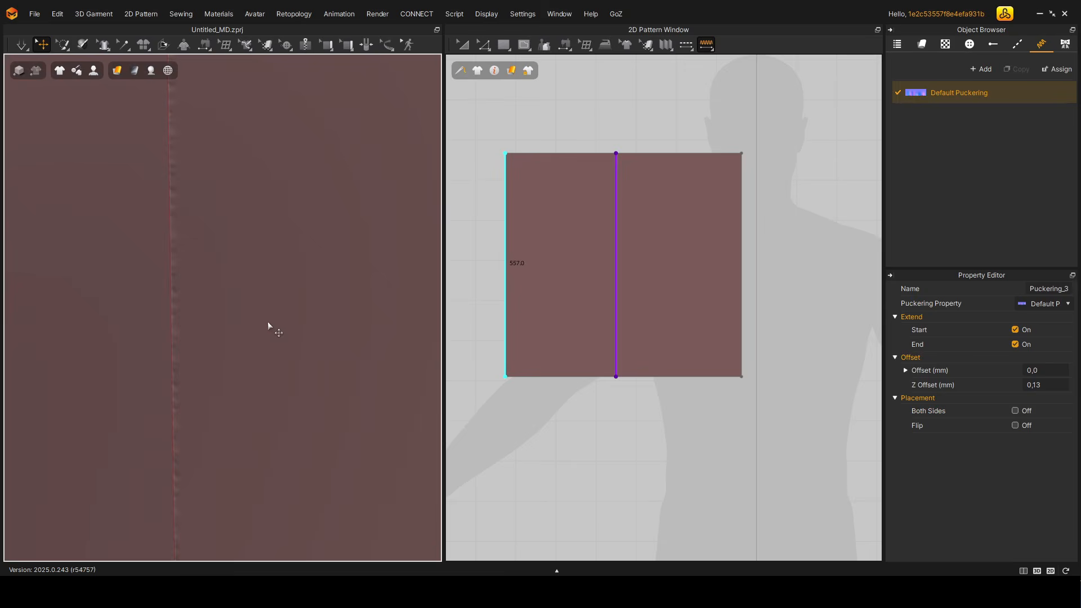
Select the panel with the Transform Pattern tool, then clear the selection and bring the whole avatar silhouette into view.
left_click(484, 45)
right_click_drag(189, 318, 188, 297)
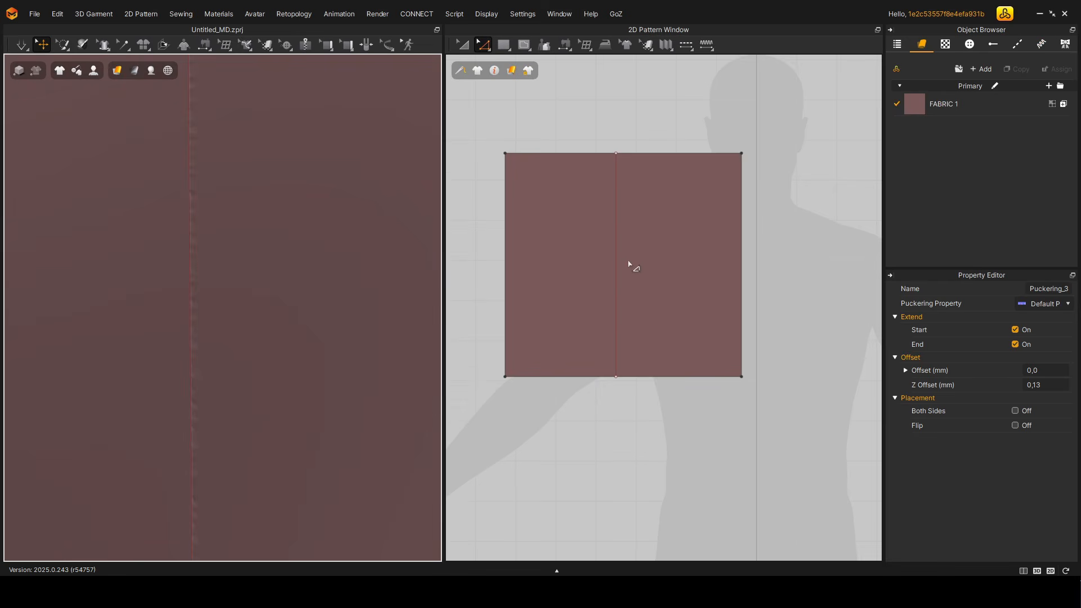
left_click(462, 45)
left_click(651, 247)
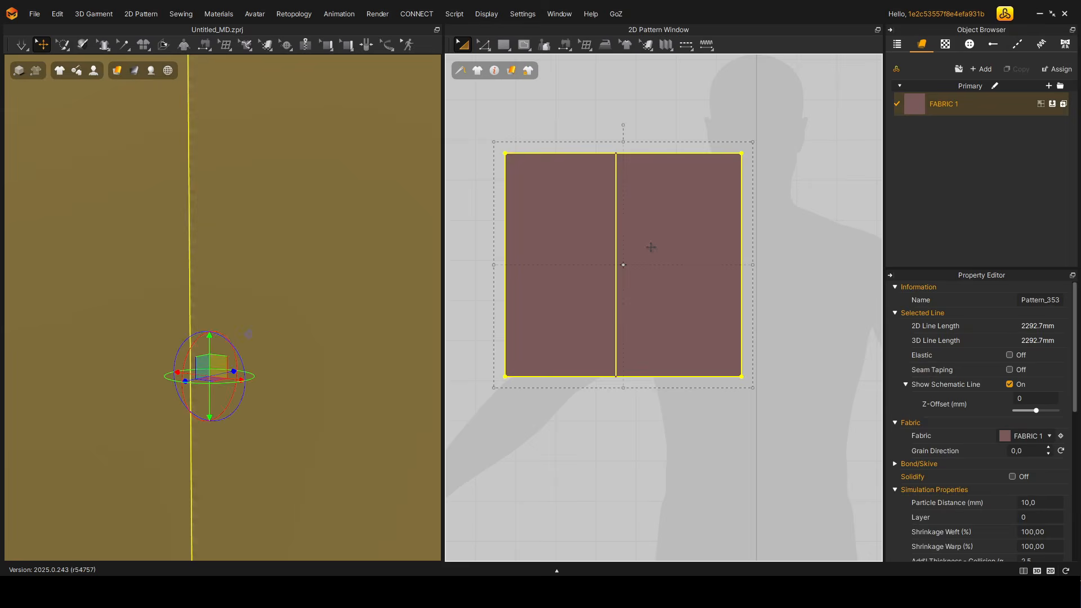
key("Delete")
scroll(546, 271, "down", 4)
scroll(210, 253, "down", 3)
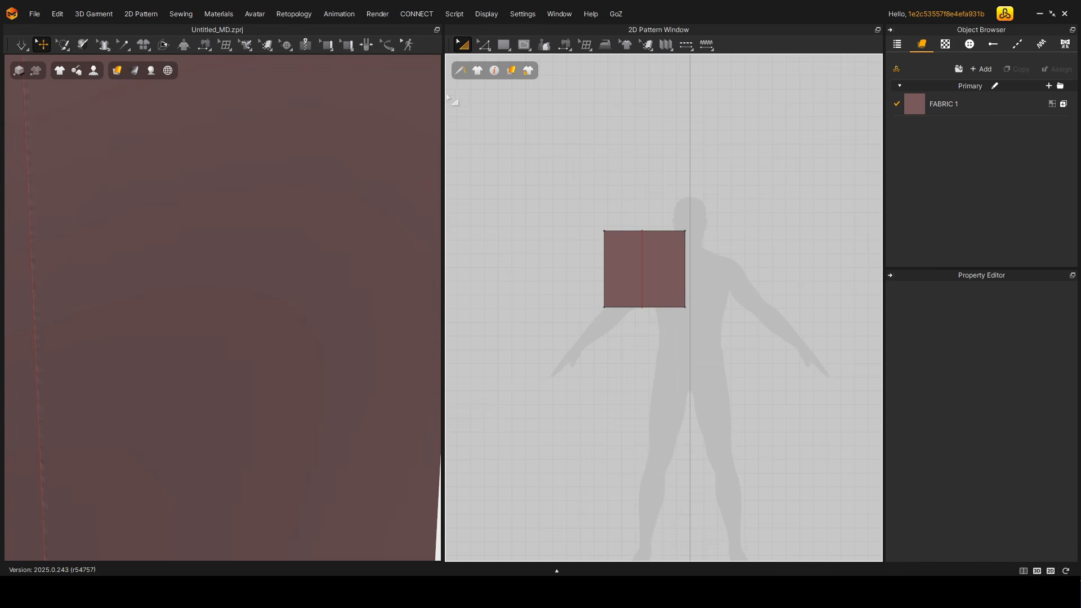
middle_click_drag(713, 202, 666, 216)
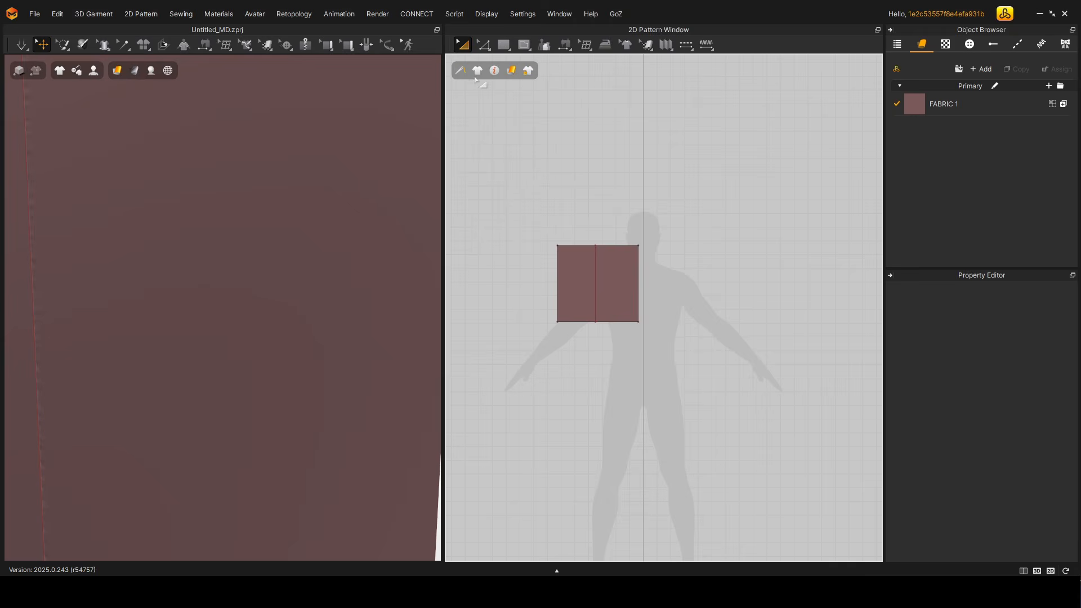
Try the Monochrome Surface, Wireframe and Back Texture Surface rendering styles on the panel in the 2D pattern view.
mouse_move(461, 71)
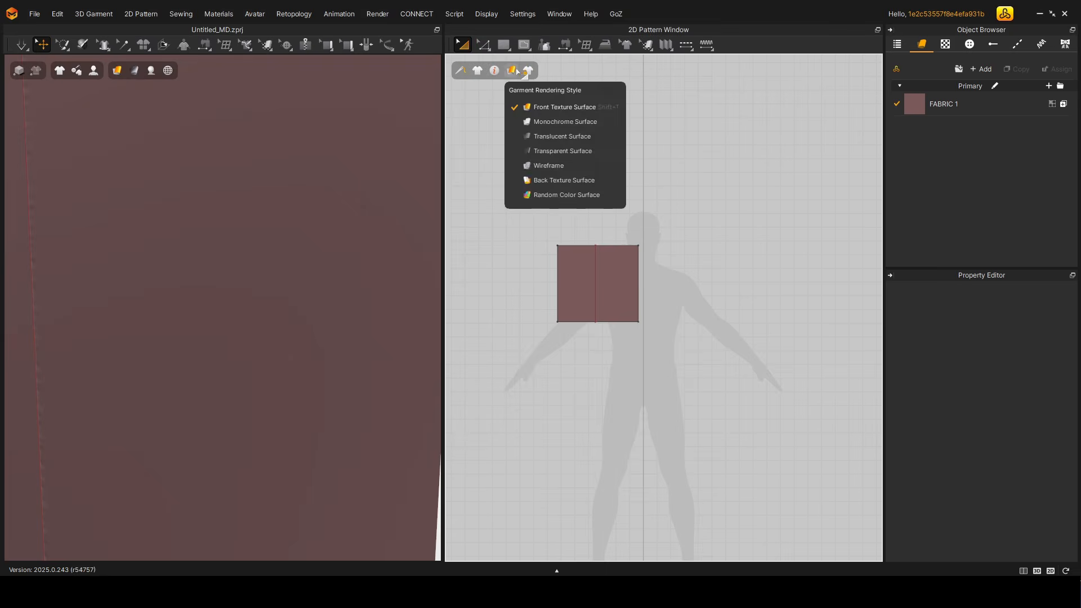
mouse_move(531, 73)
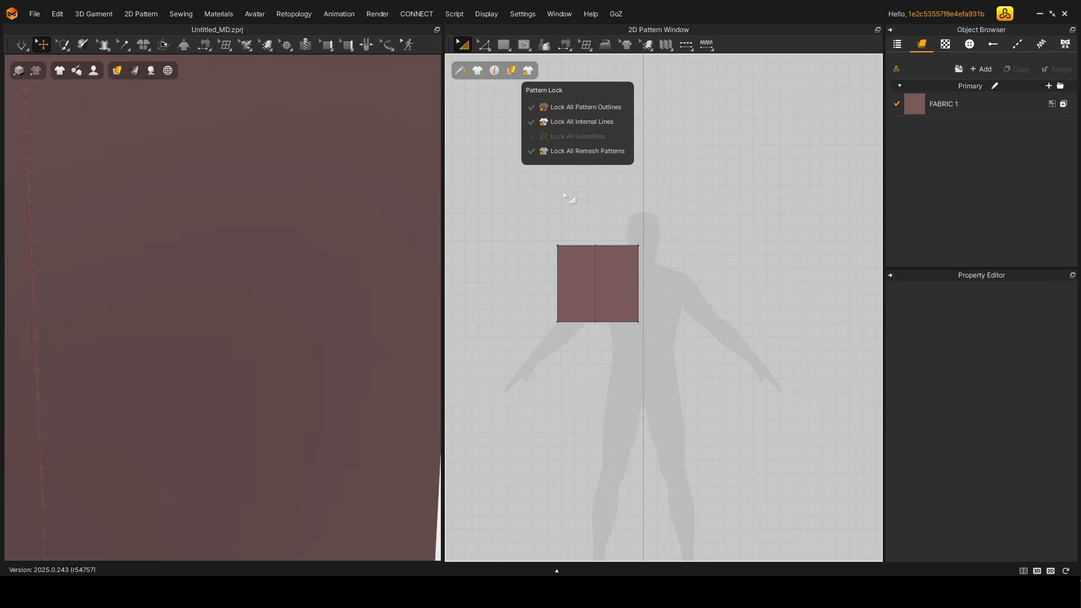
scroll(498, 133, "up", 3)
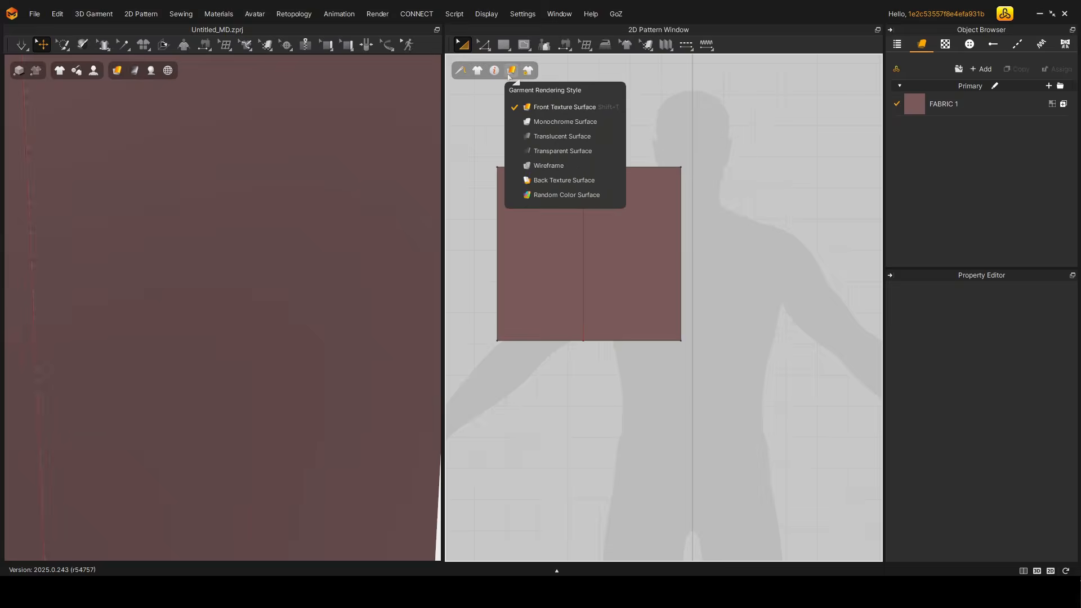
left_click(551, 124)
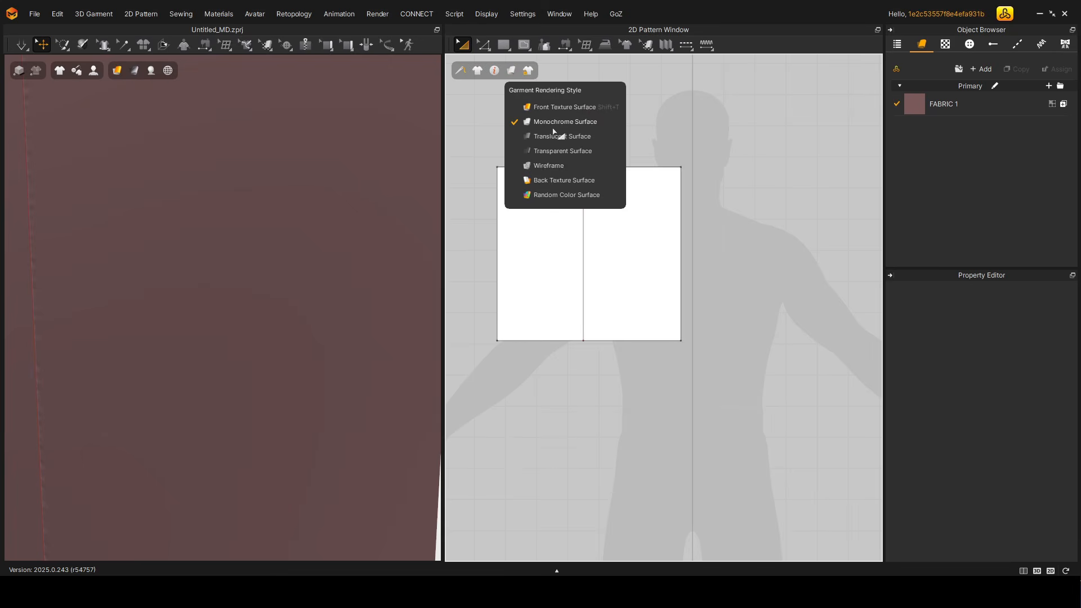
left_click(557, 165)
left_click(557, 180)
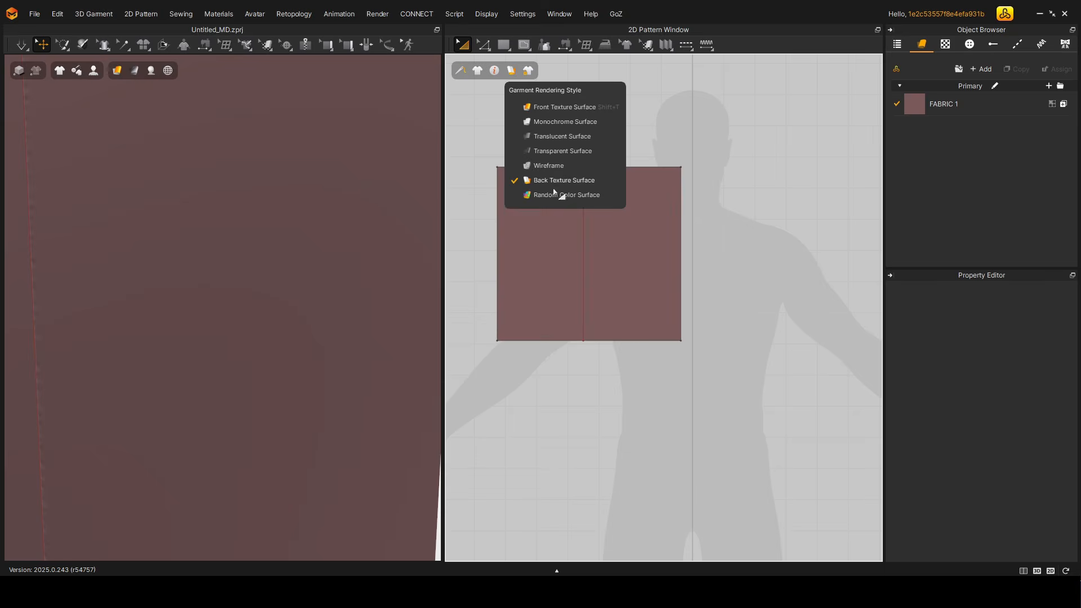
Set the 2D garment rendering style to Translucent Surface so the avatar silhouette shows through the panel.
left_click(555, 138)
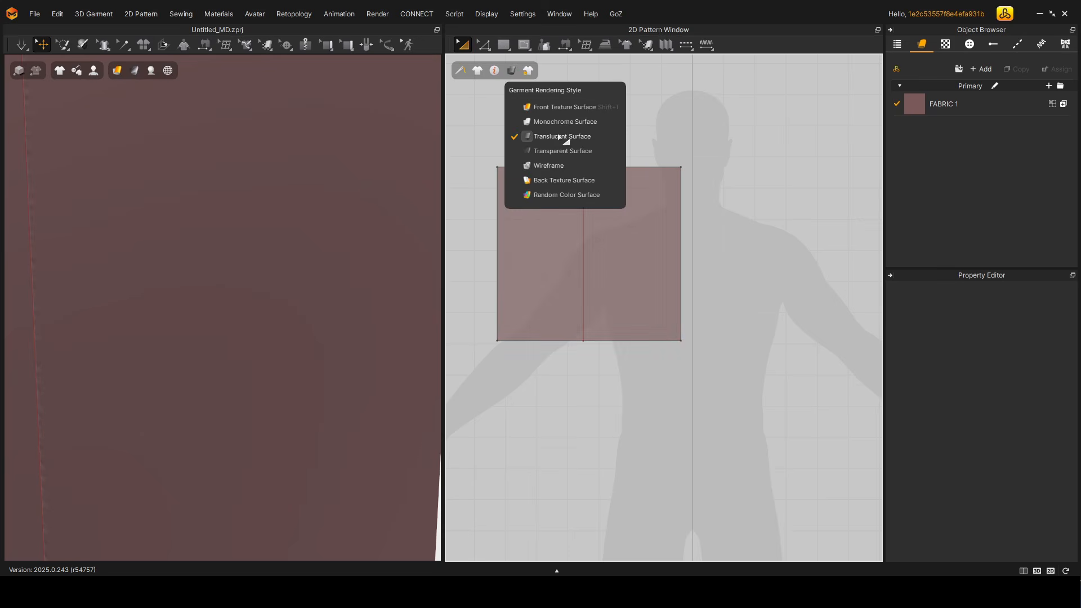
scroll(598, 265, "up", 3)
scroll(505, 171, "down", 3)
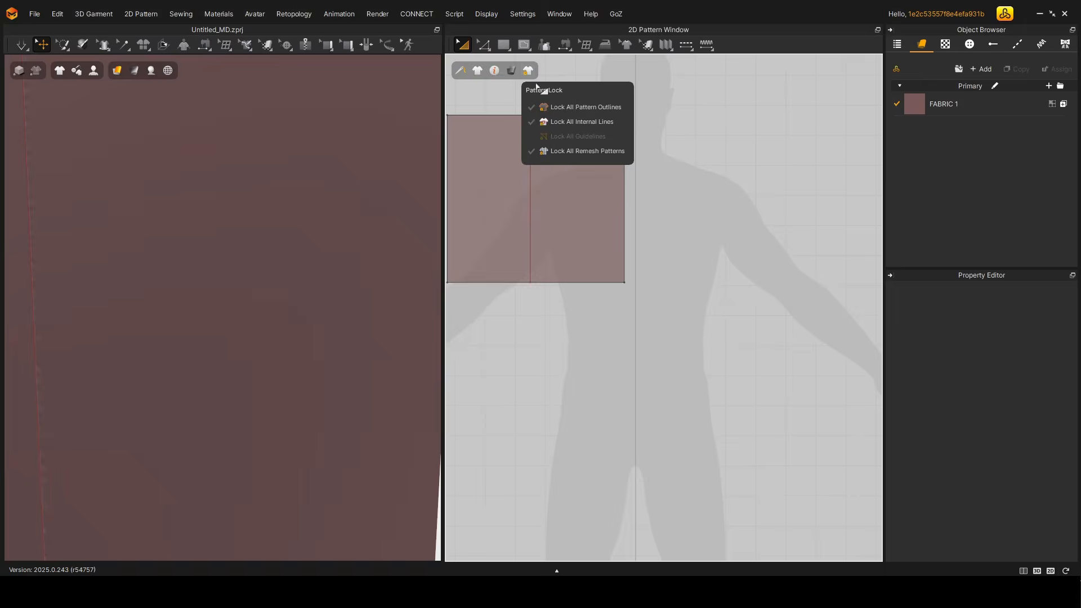
middle_click_drag(622, 200, 736, 236)
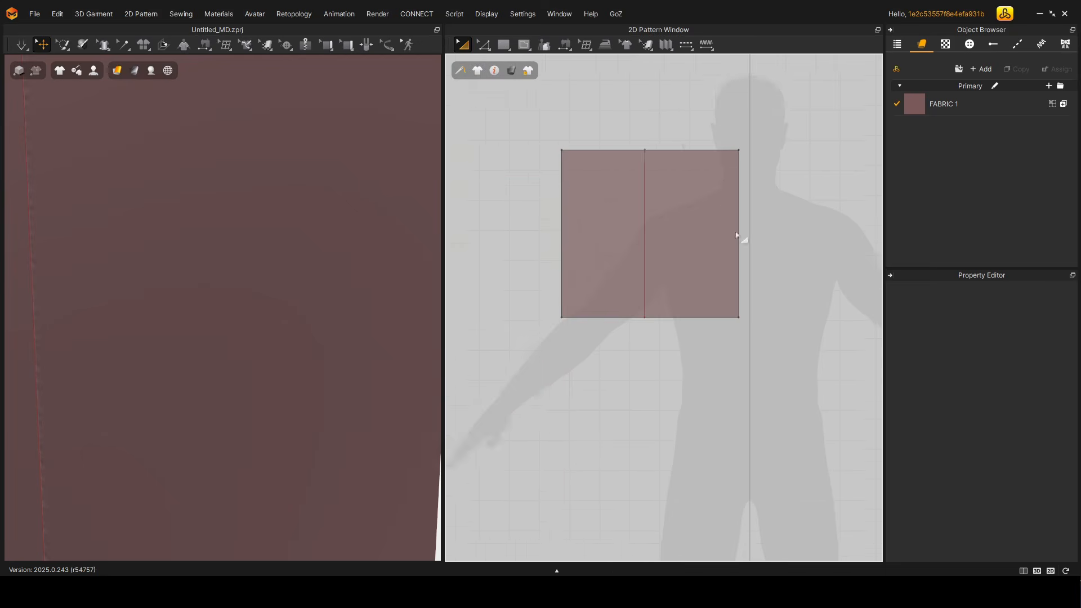